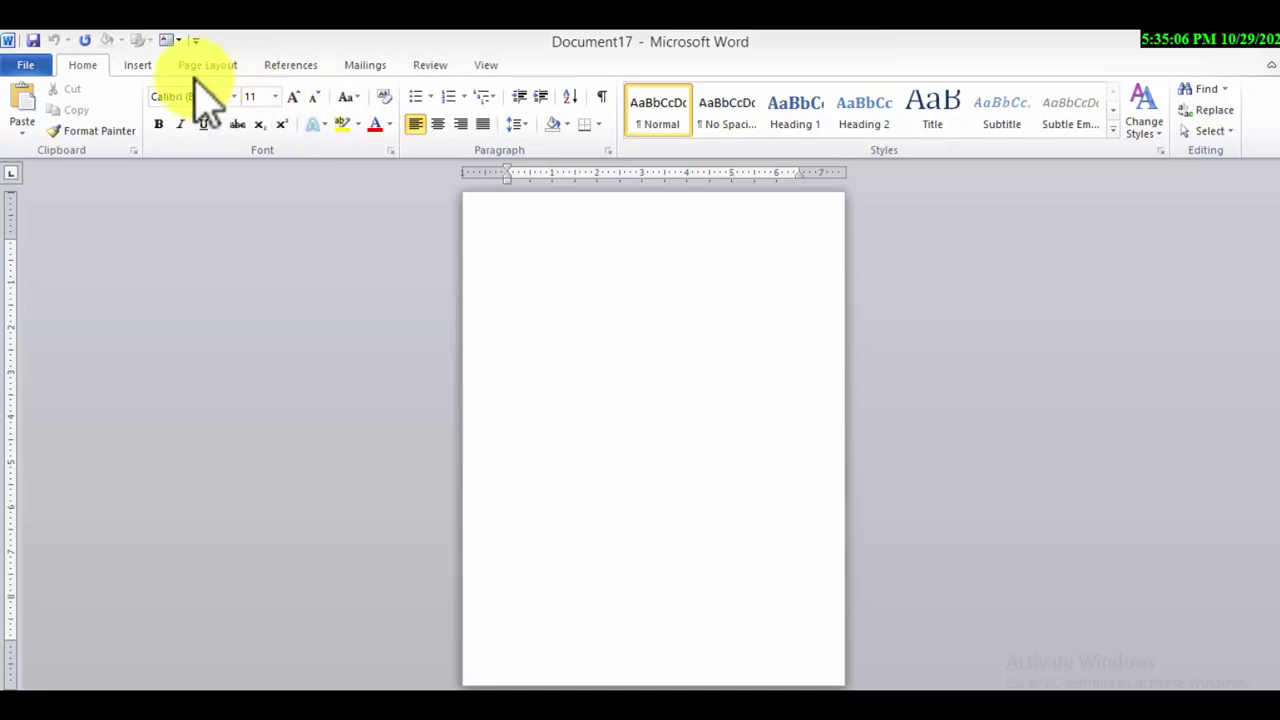
- Draw a blue Basic Shapes teardrop, about 3.09" by 3.28", on the left-middle of the page
click(140, 68)
click(282, 118)
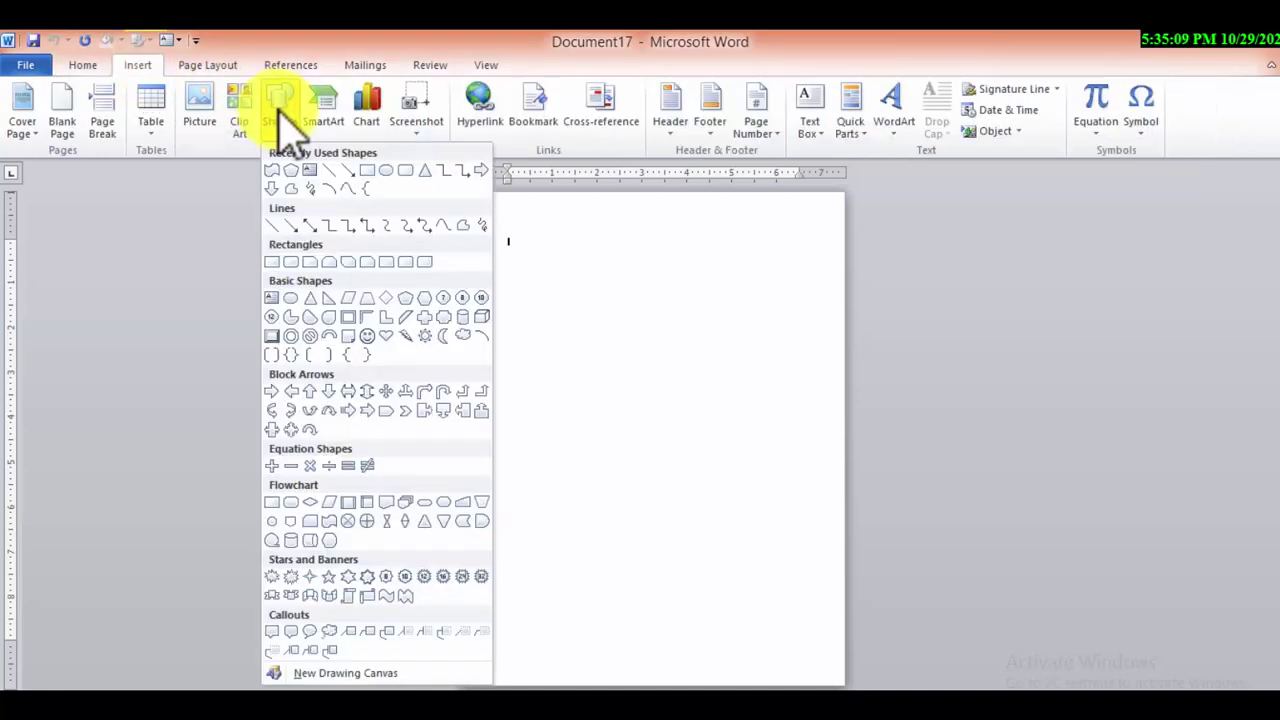
click(431, 253)
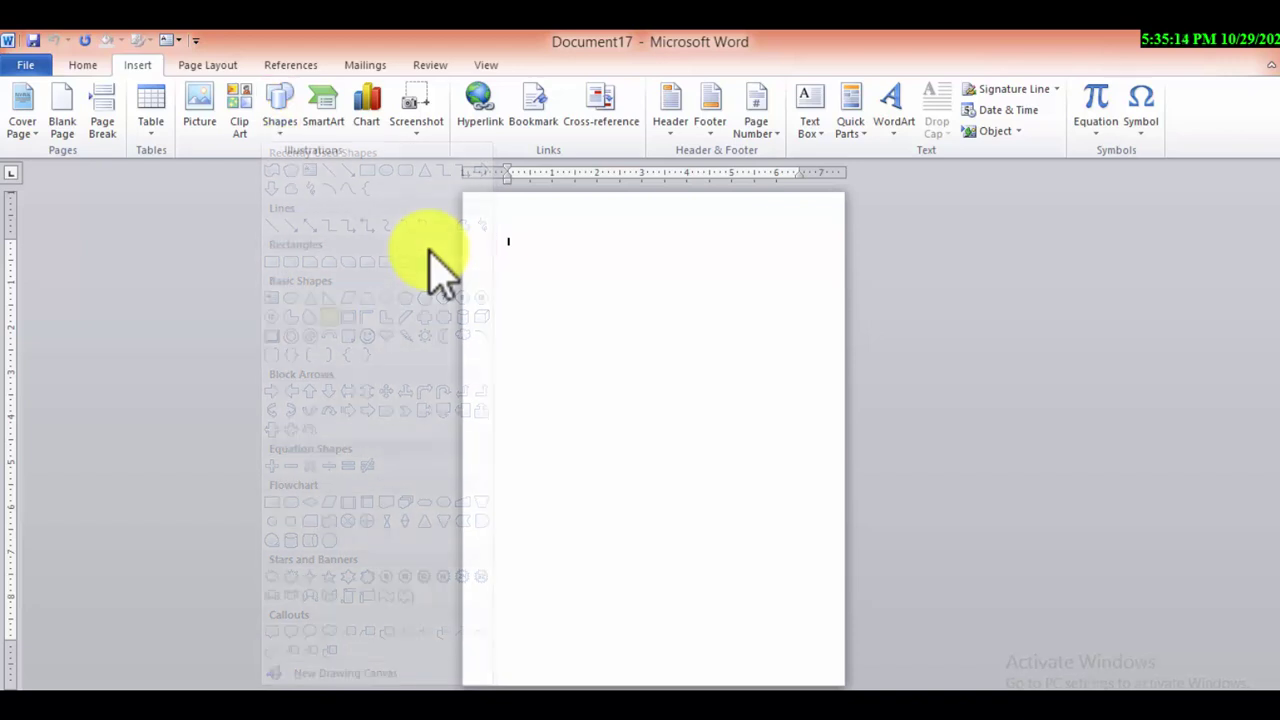
drag(534, 356, 684, 496)
drag(609, 426, 574, 441)
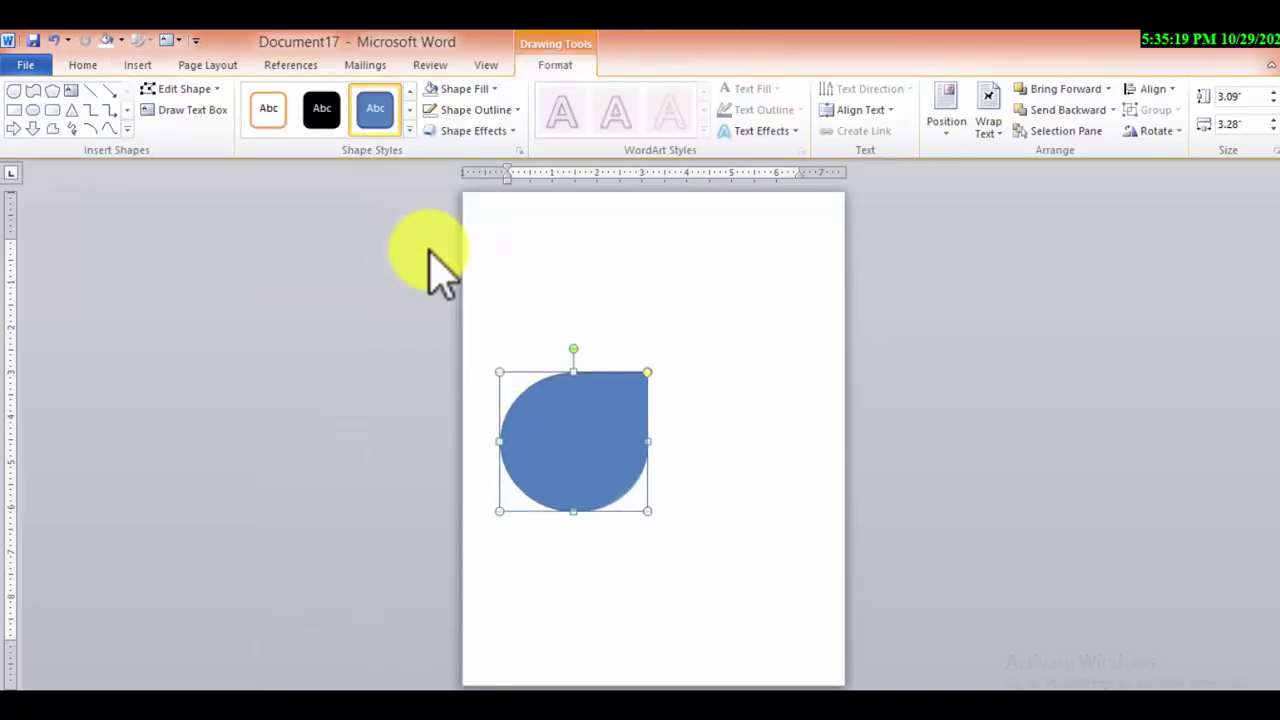
- Shrink the teardrop to 2.36" by 2.47" and add a rotated copy as the upper petal
drag(499, 372, 535, 404)
mouse_move(591, 458)
mouse_down()
mouse_move(563, 458)
mouse_move(619, 390)
mouse_up()
key(ctrl+v)
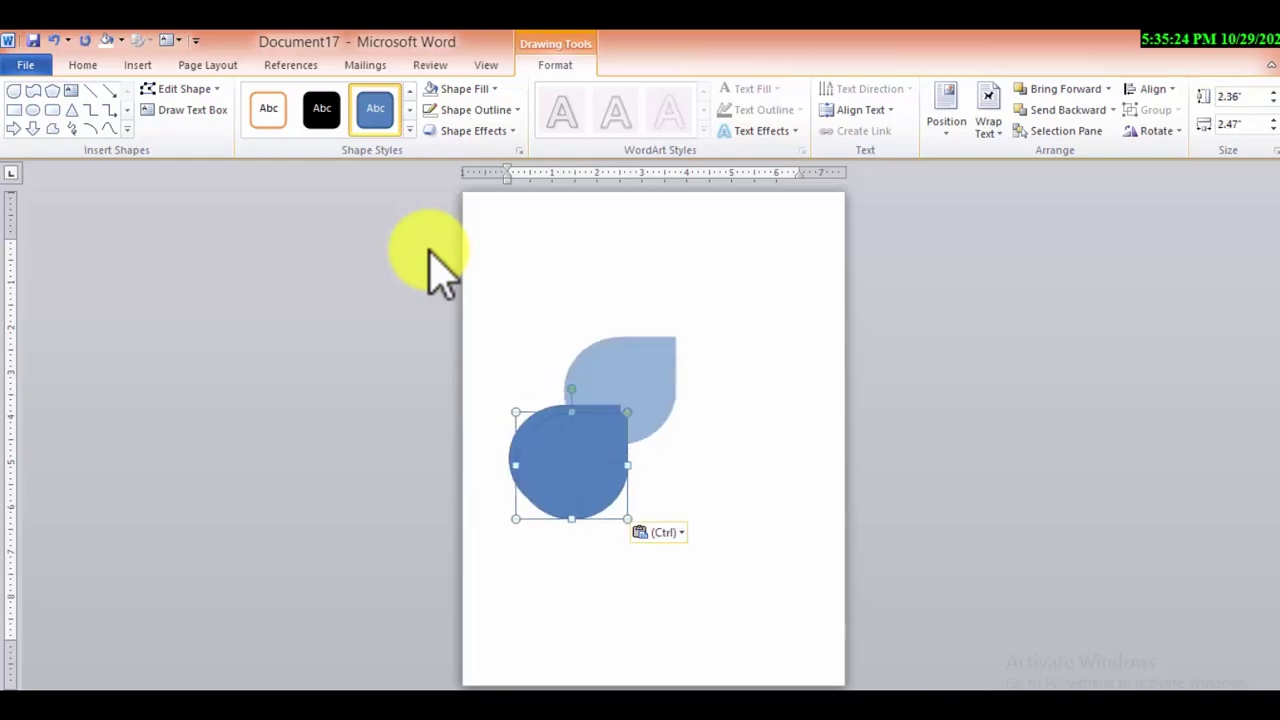
drag(619, 314, 619, 466)
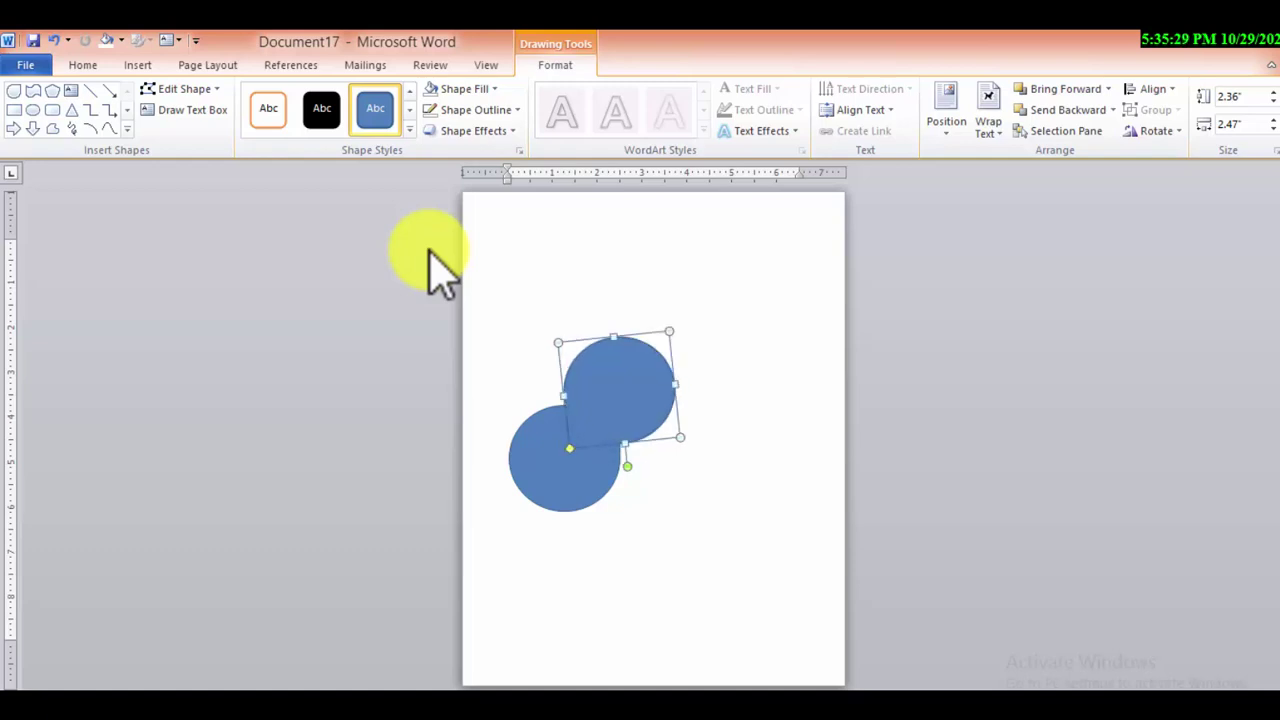
drag(619, 466, 652, 422)
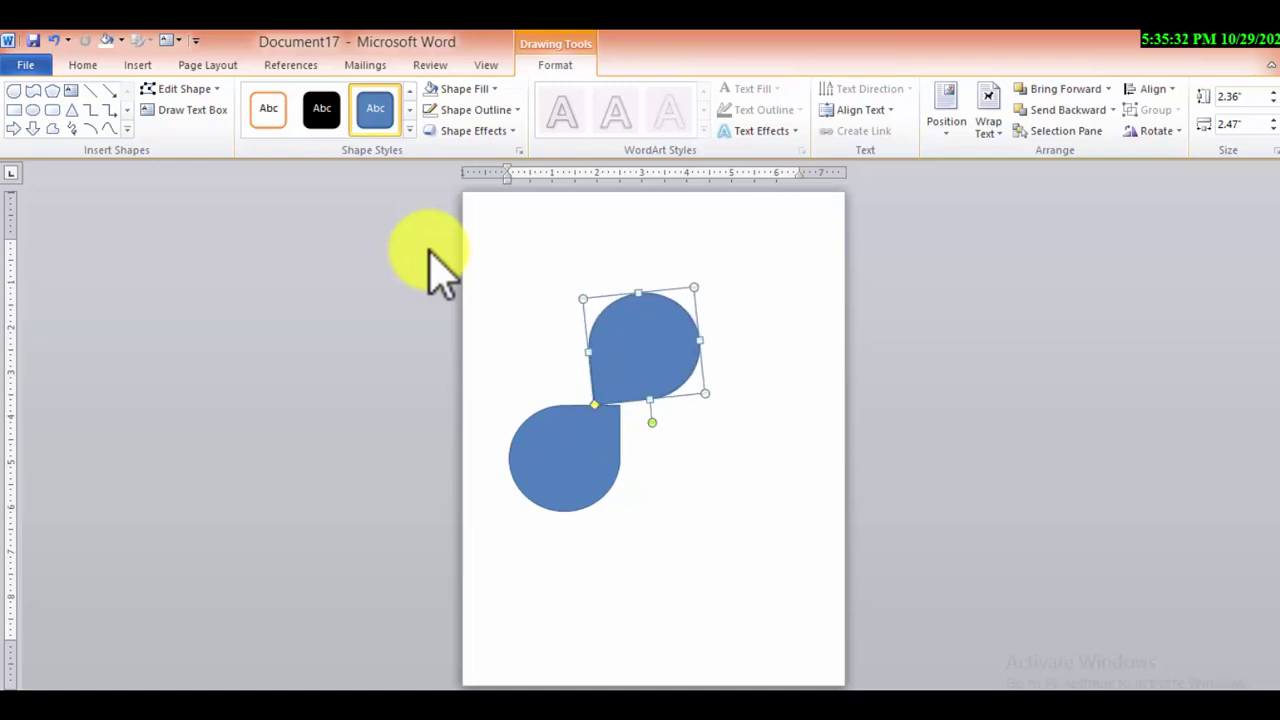
drag(652, 422, 644, 423)
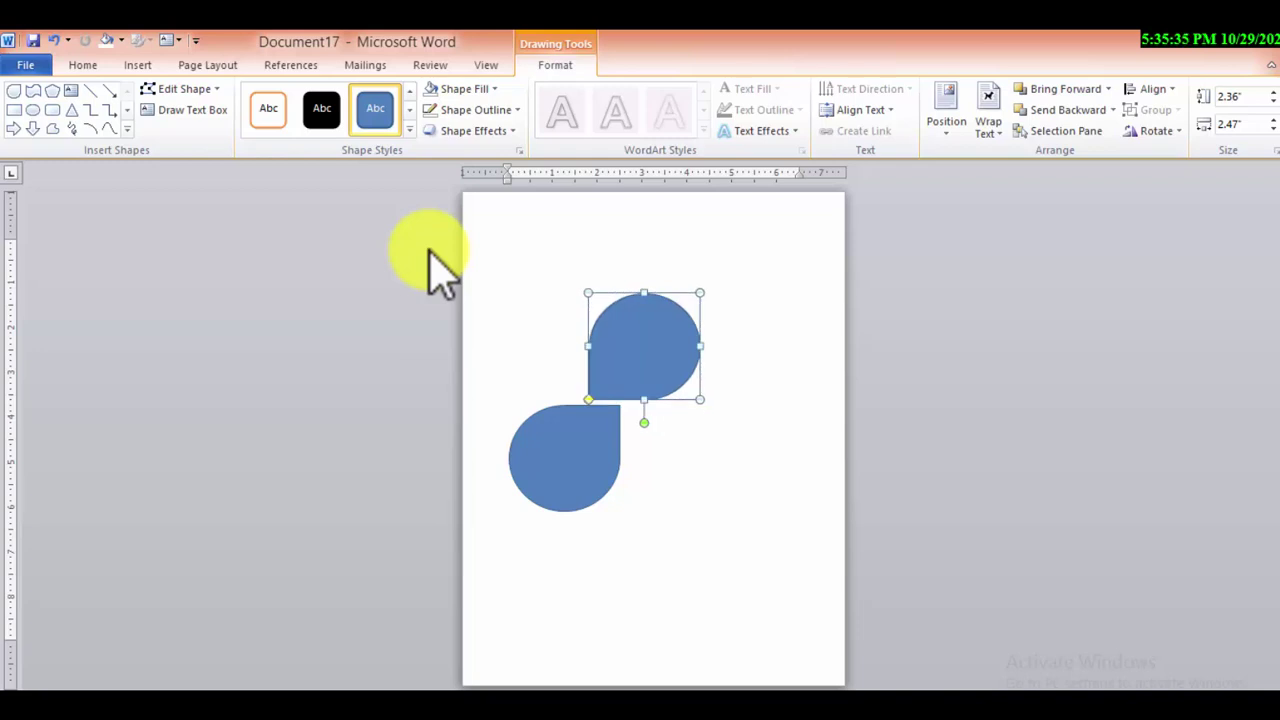
drag(644, 346, 679, 352)
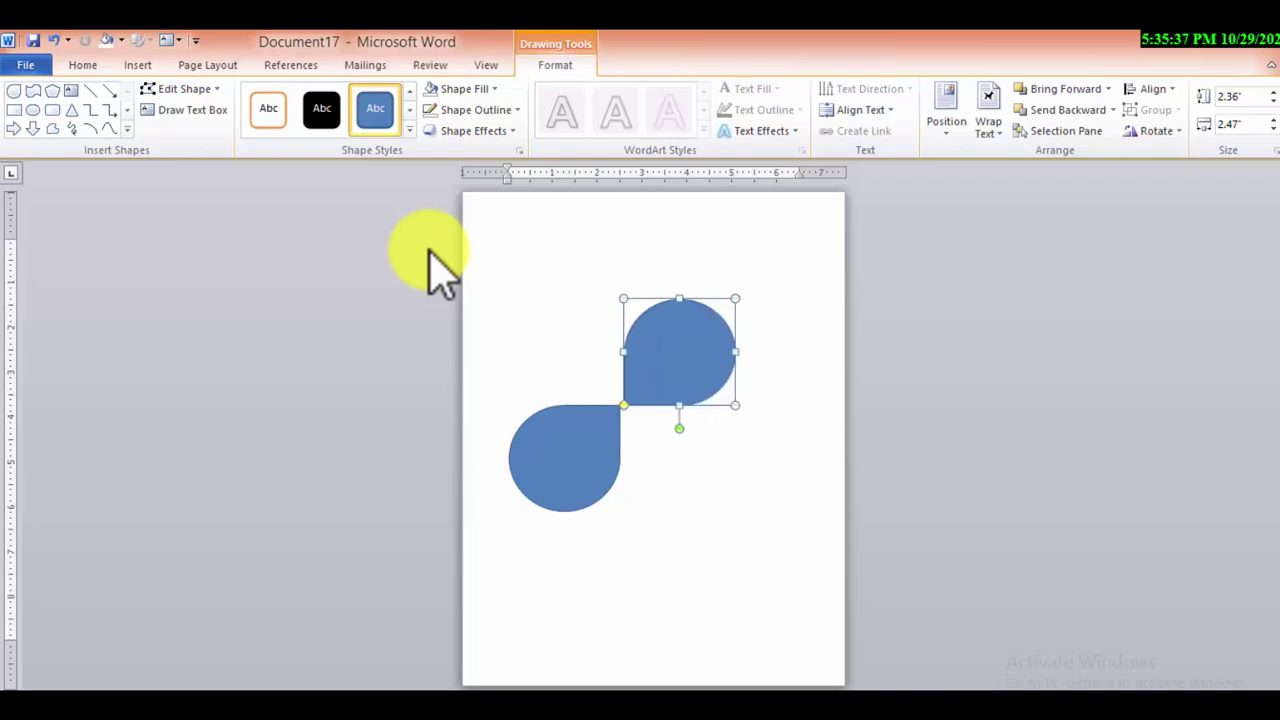
drag(679, 352, 684, 411)
- Add two more rotated teardrop copies as the lower-right and top-left petals
key(ctrl+v)
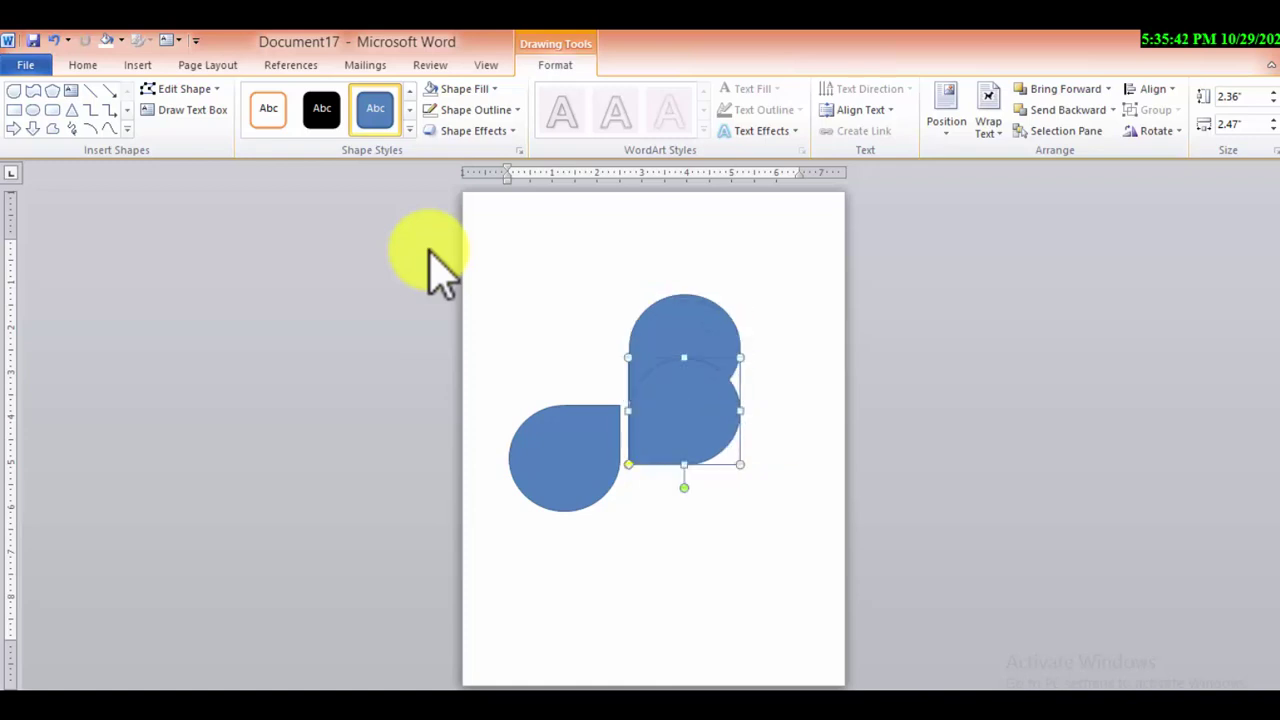
drag(684, 488, 610, 435)
mouse_move(684, 420)
mouse_down()
mouse_move(696, 467)
mouse_move(632, 384)
mouse_up()
key(ctrl+v)
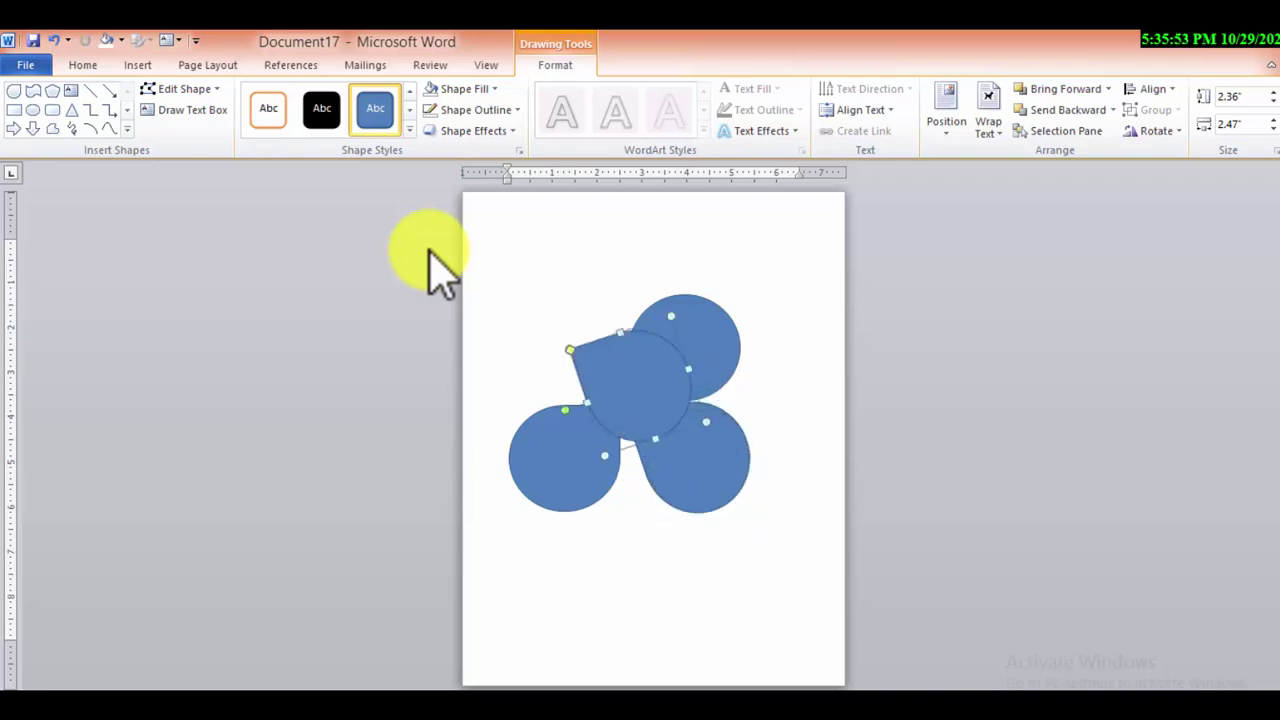
mouse_move(565, 410)
mouse_down()
mouse_move(700, 375)
mouse_move(550, 334)
mouse_move(564, 345)
mouse_up()
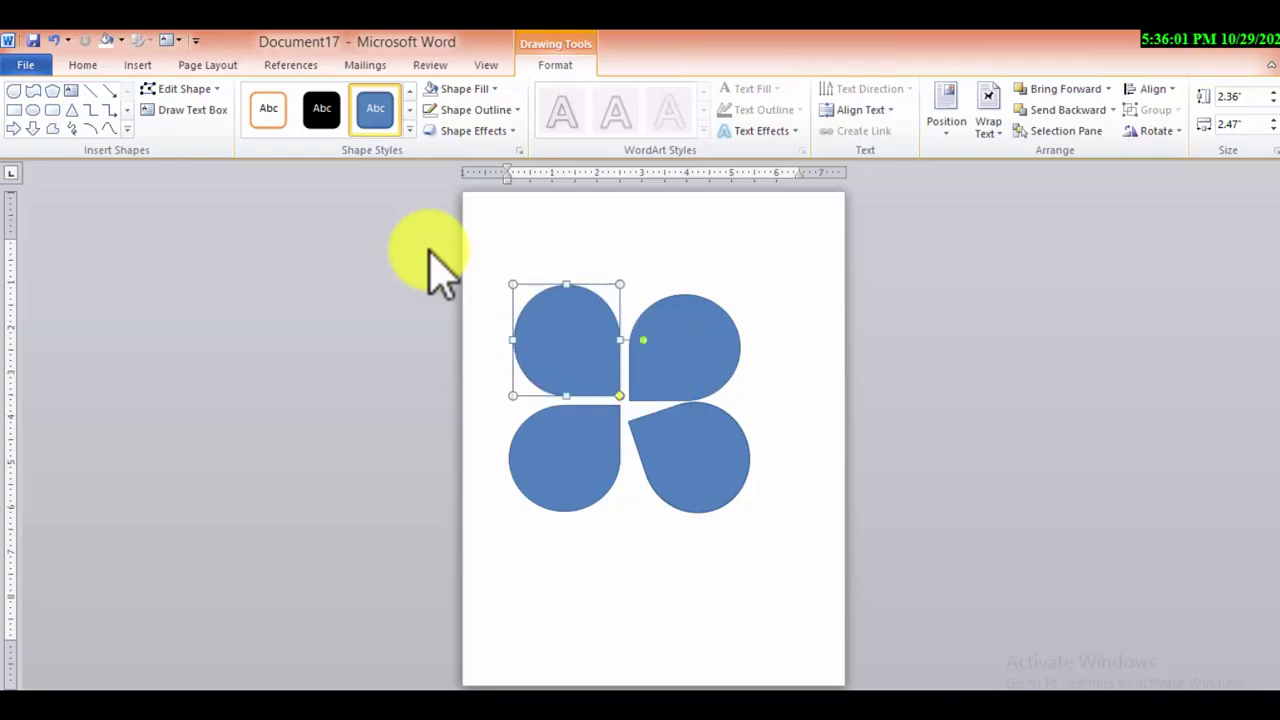
- Rotate the bottom-right petal upright and move it left into place
drag(684, 345, 683, 350)
click(695, 460)
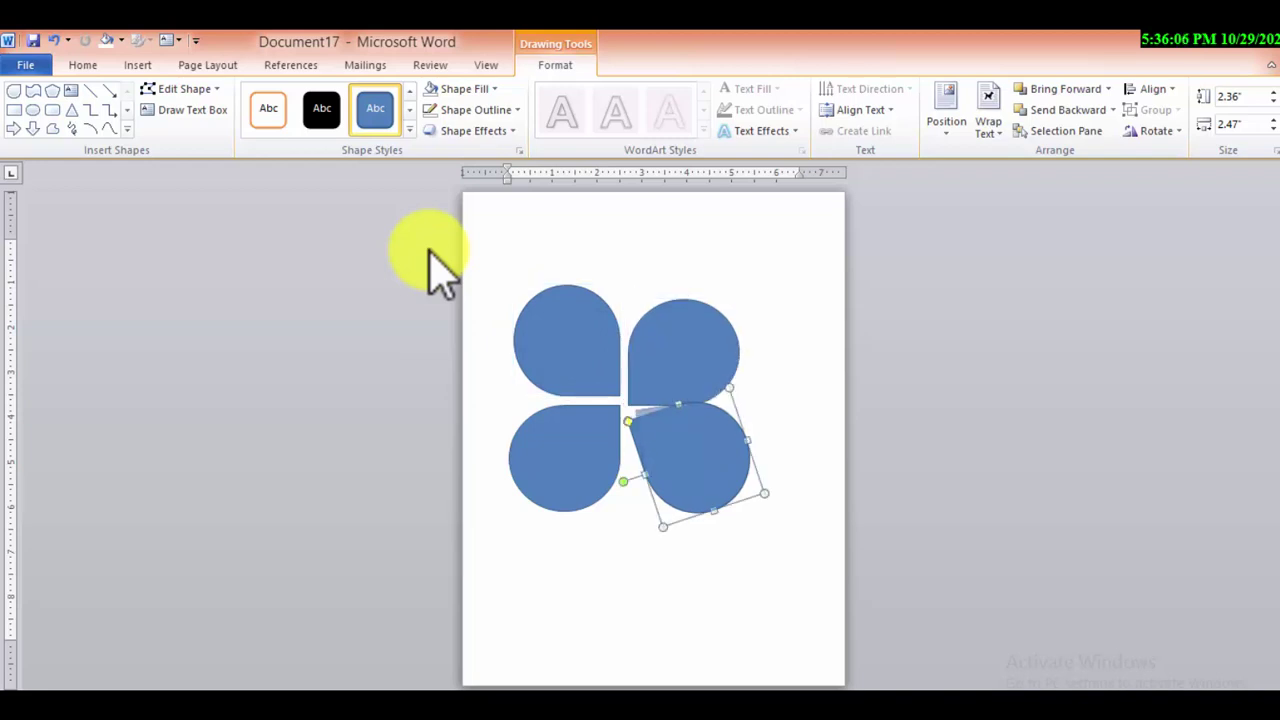
drag(623, 482, 640, 490)
click(683, 345)
click(695, 460)
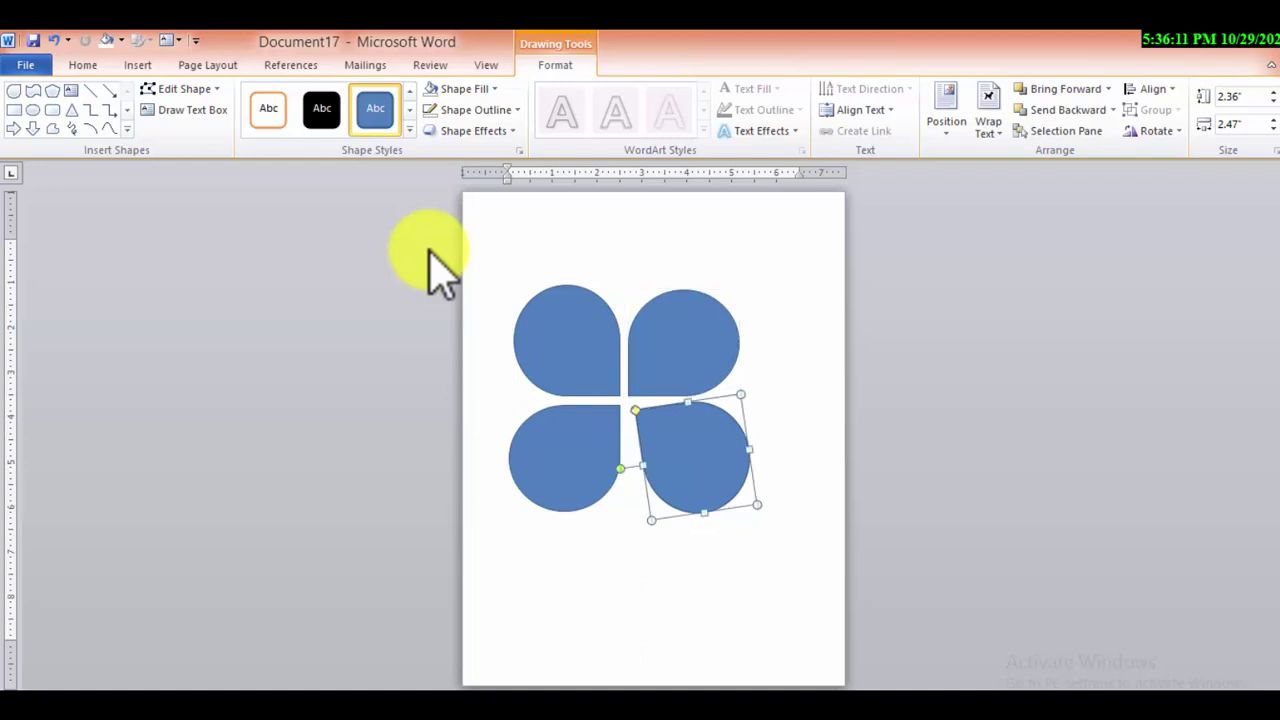
drag(620, 468, 620, 457)
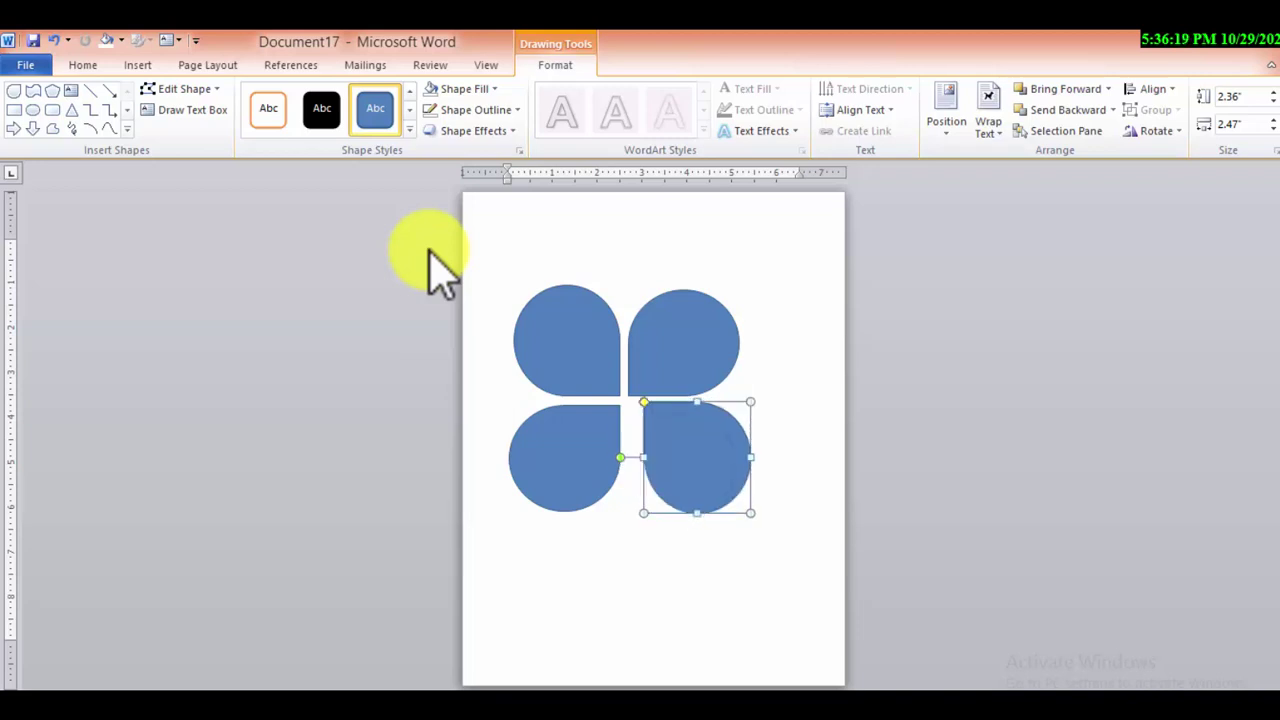
drag(697, 470, 679, 473)
- Nudge the top-right and top-left petals toward the flower's centre with the arrow keys
click(683, 340)
key(Down)
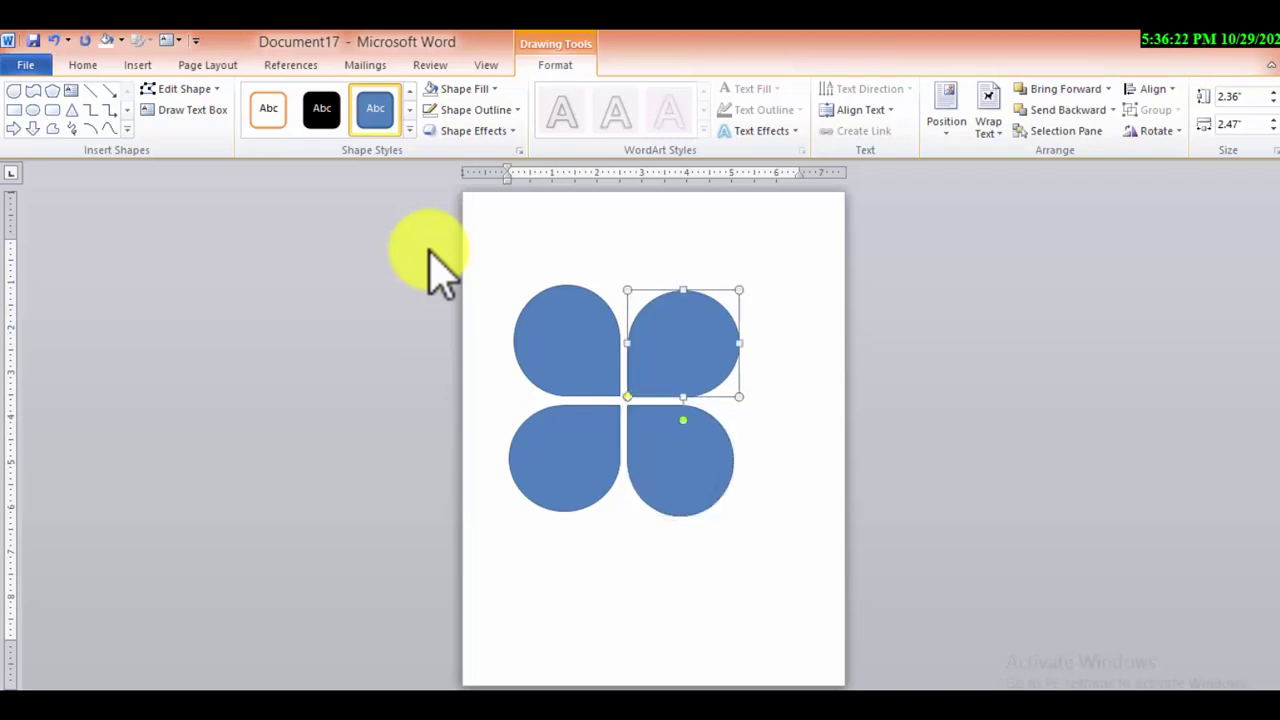
key(Down)
key(shift+Tab)
key(Down)
key(Down)
key(Down)
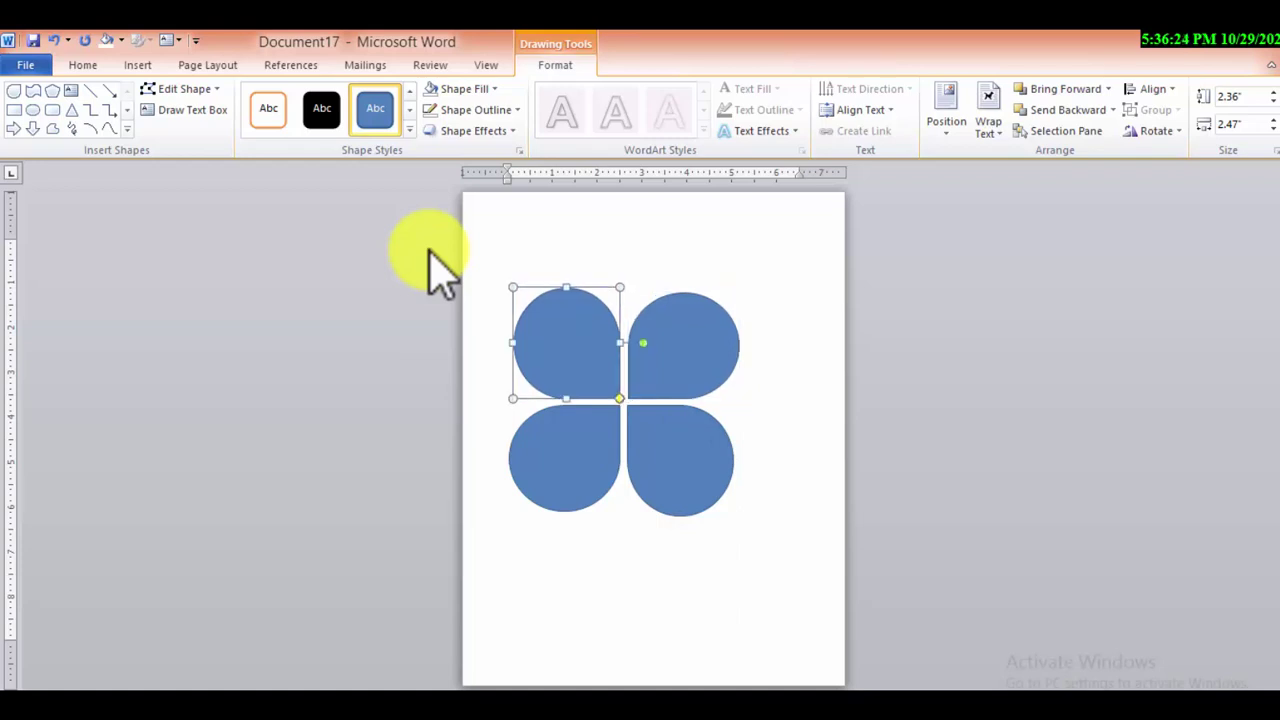
key(Right)
key(Right)
key(Tab)
key(Left)
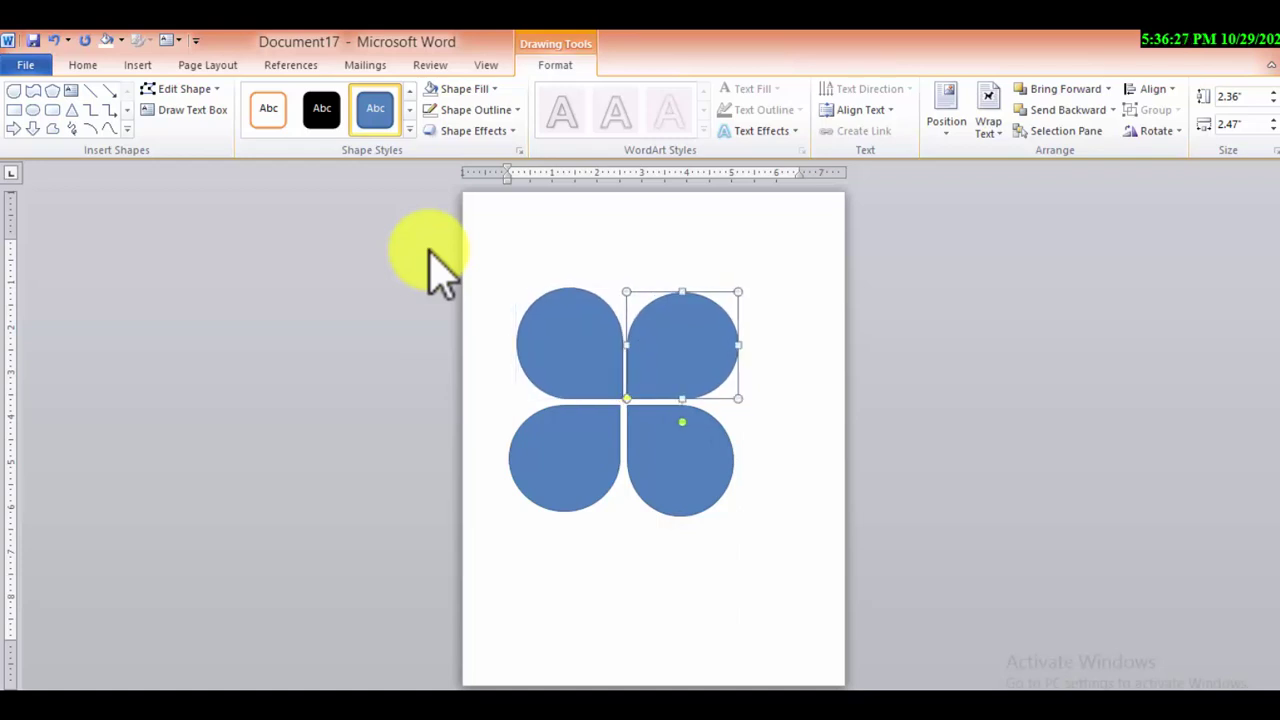
key(Left)
- Nudge the bottom petals up and right to close the gaps, then select all four
key(Tab)
key(Up)
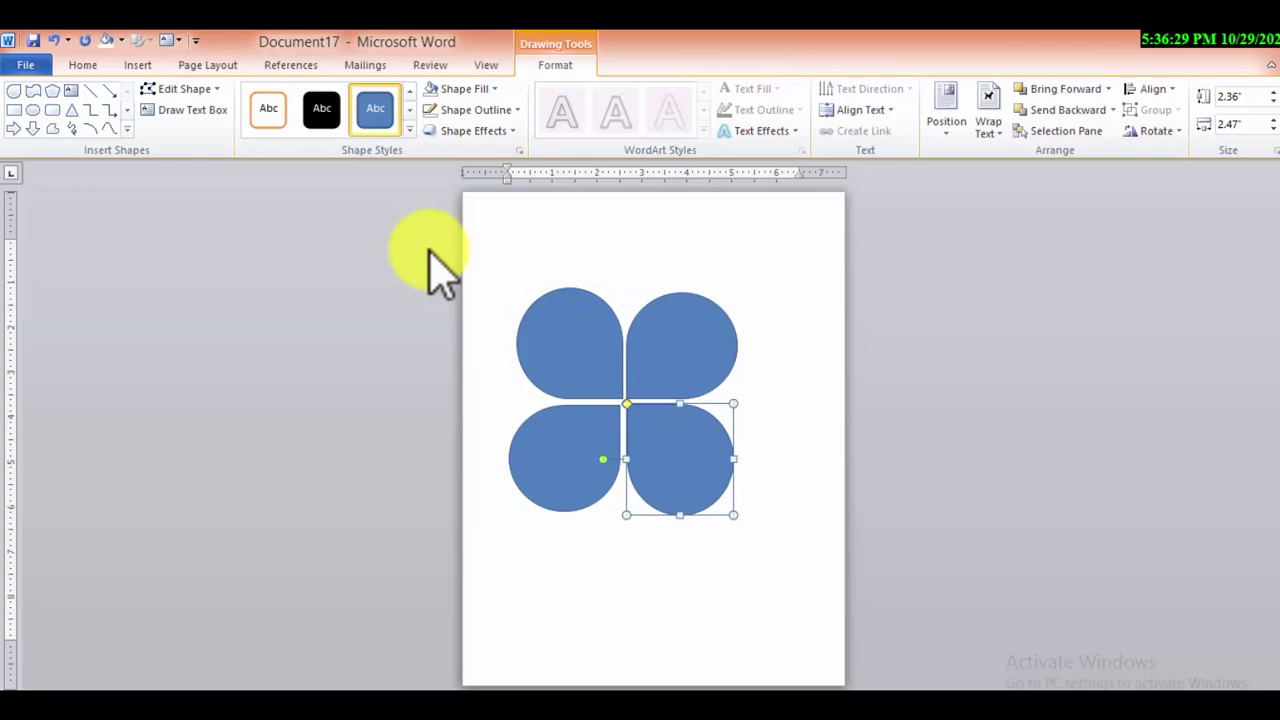
key(Up)
key(Tab)
key(Up)
key(Up)
key(Right)
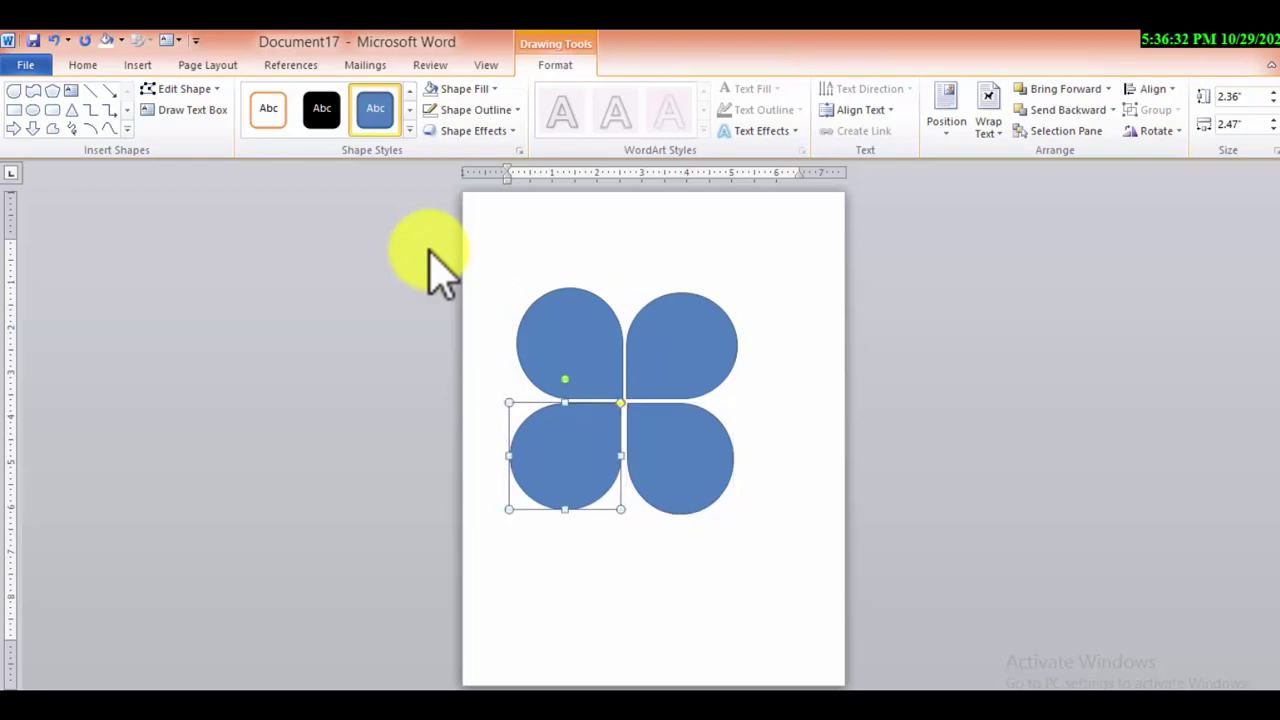
key(Right)
key(shift+Tab)
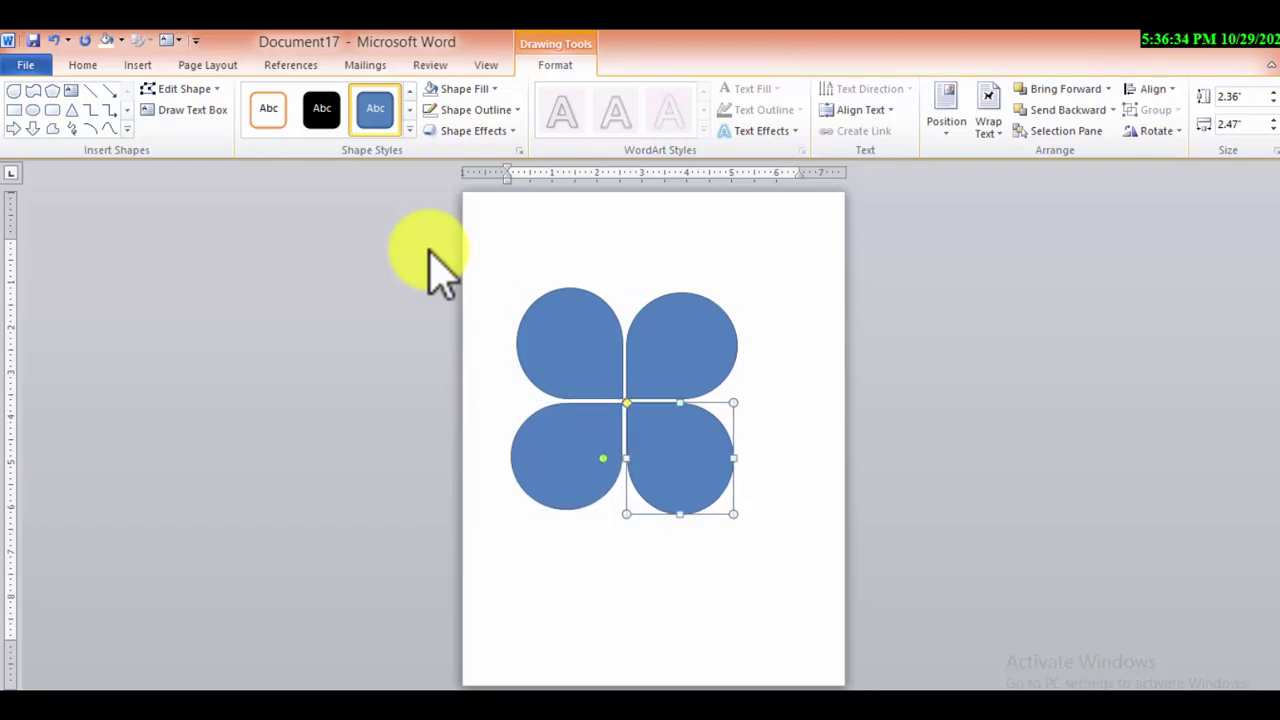
key(ctrl+a)
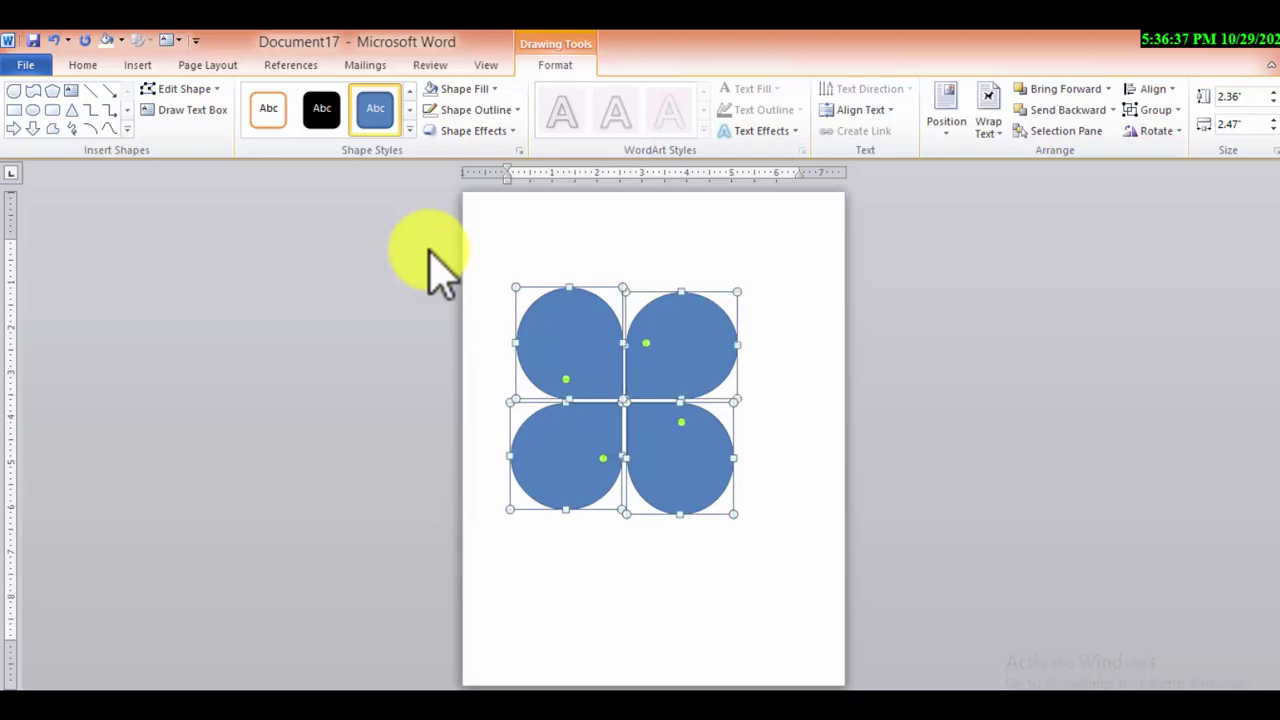
- Give all four petals a yellow-green outline and a yellow fill
key(Return)
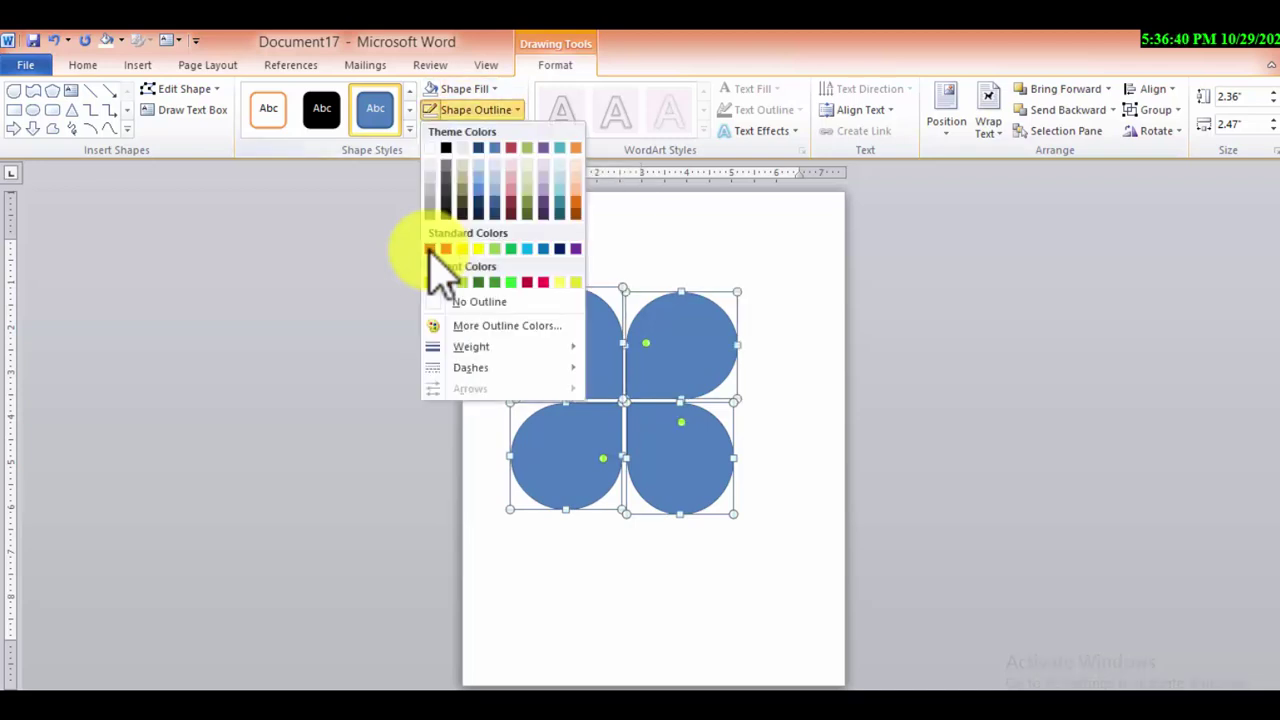
key(Down)
key(Down)
key(Down)
key(Right)
key(Return)
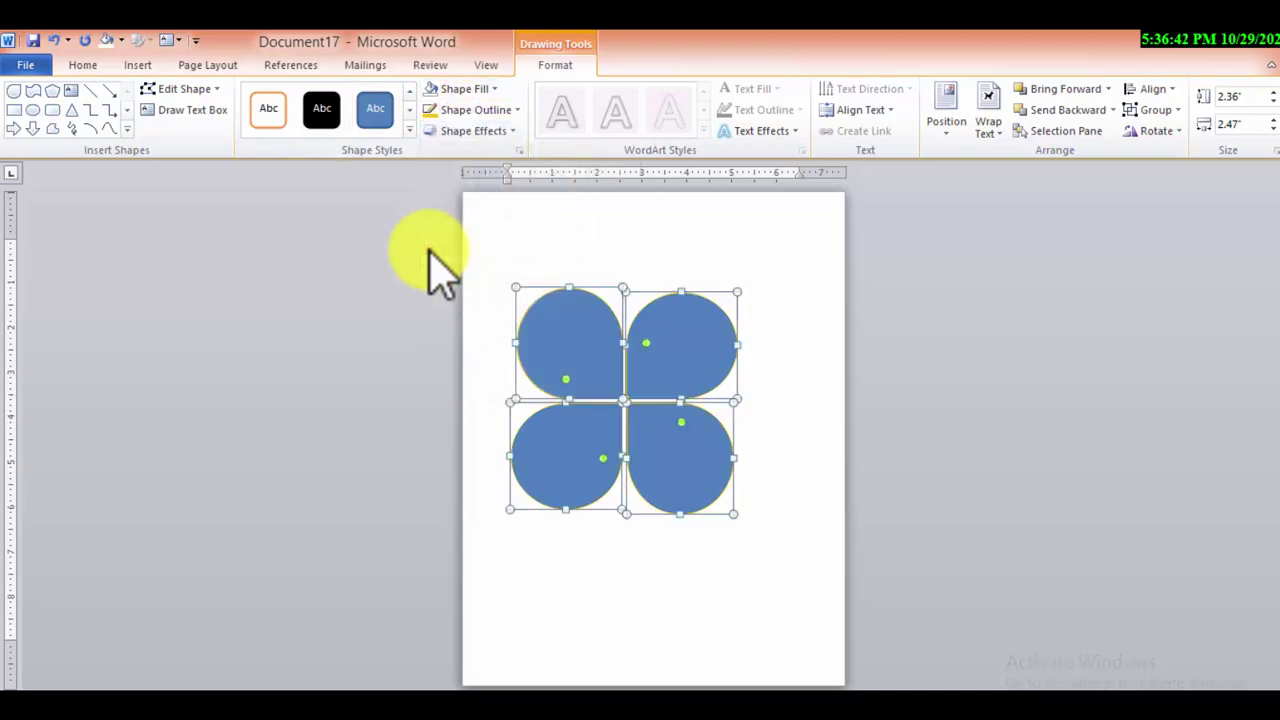
key(Up)
key(Return)
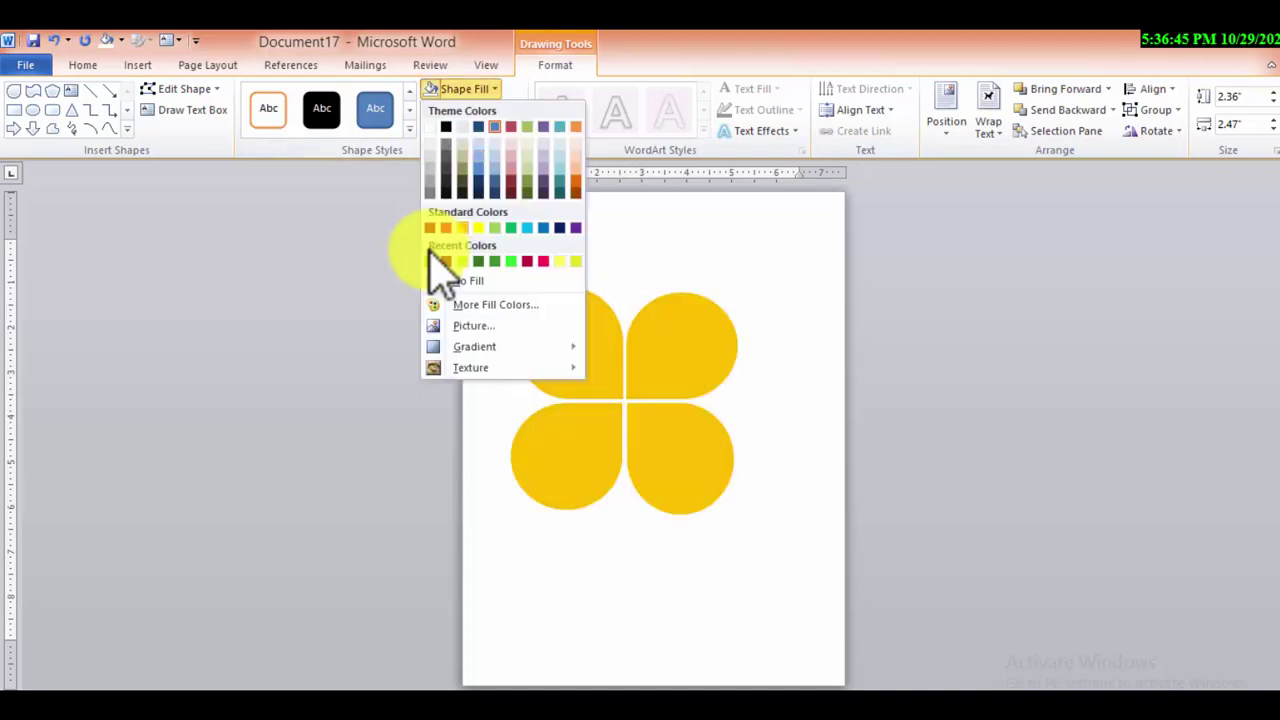
key(Return)
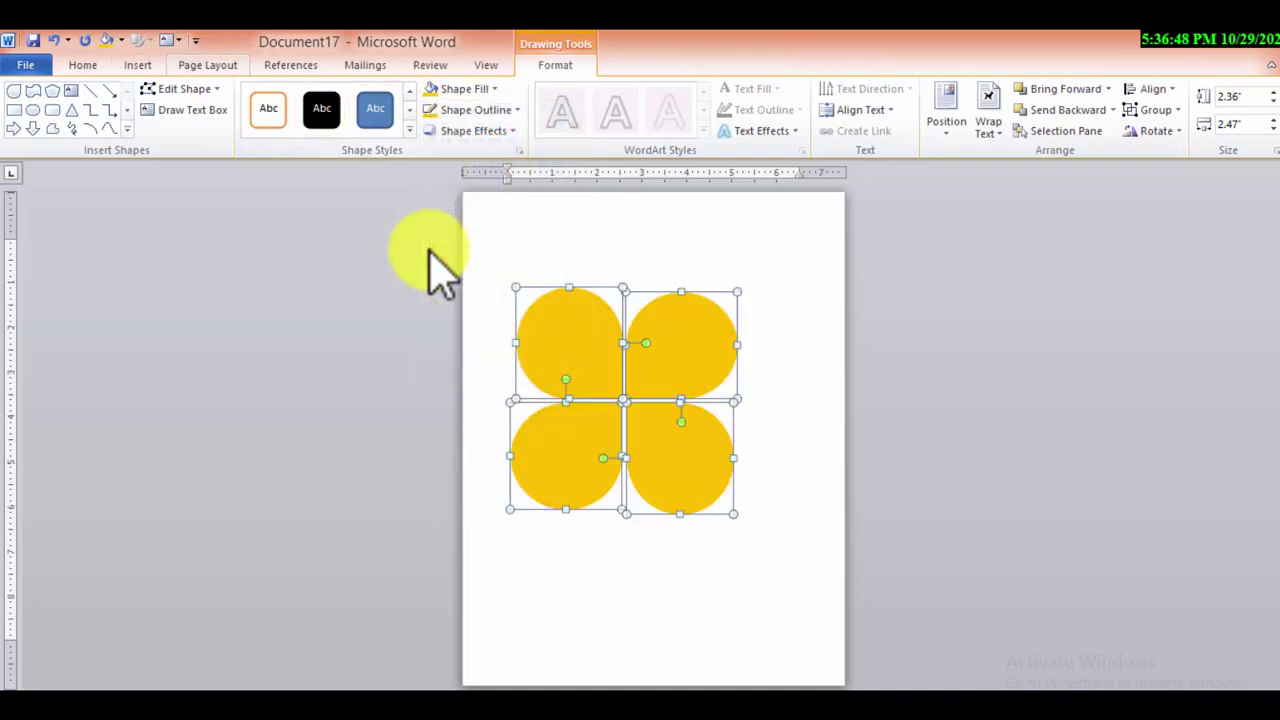
key(alt+p)
- Set the page colour to a dark navy blue theme colour
key(Tab)
key(Right)
key(Down)
key(Left)
key(Up)
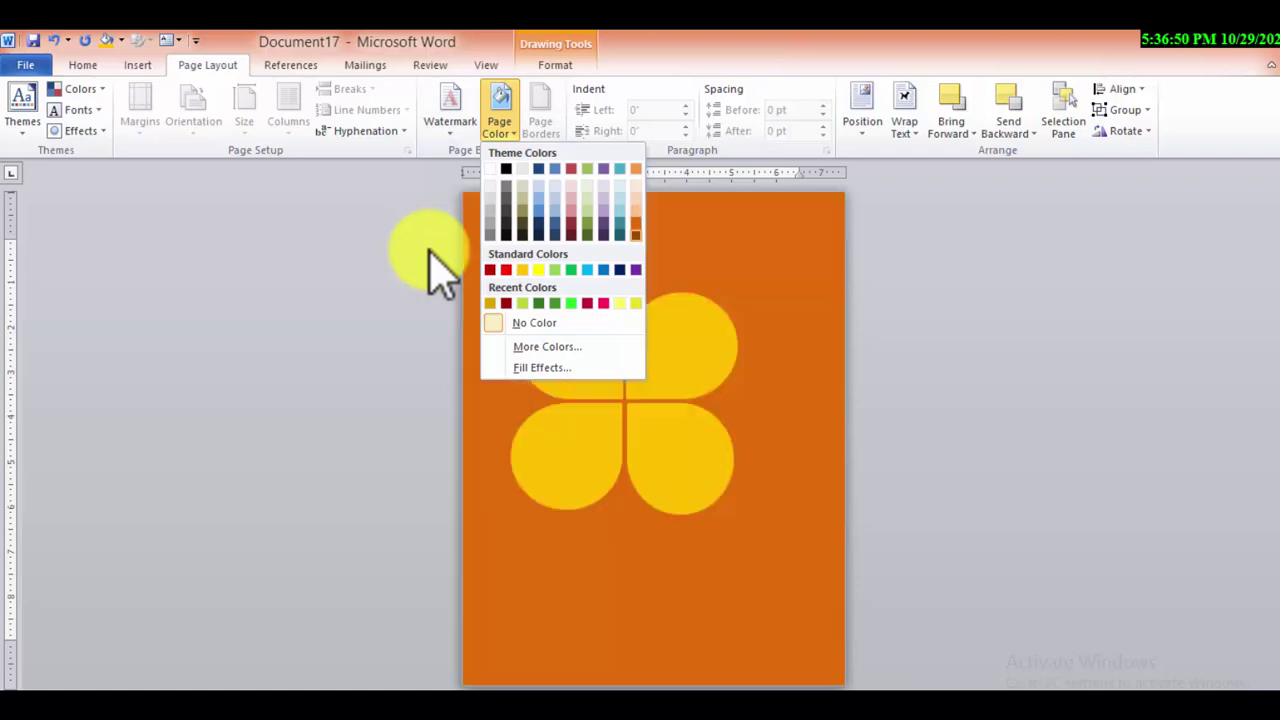
key(Left)
key(Left)
key(Left)
key(Left)
key(Right)
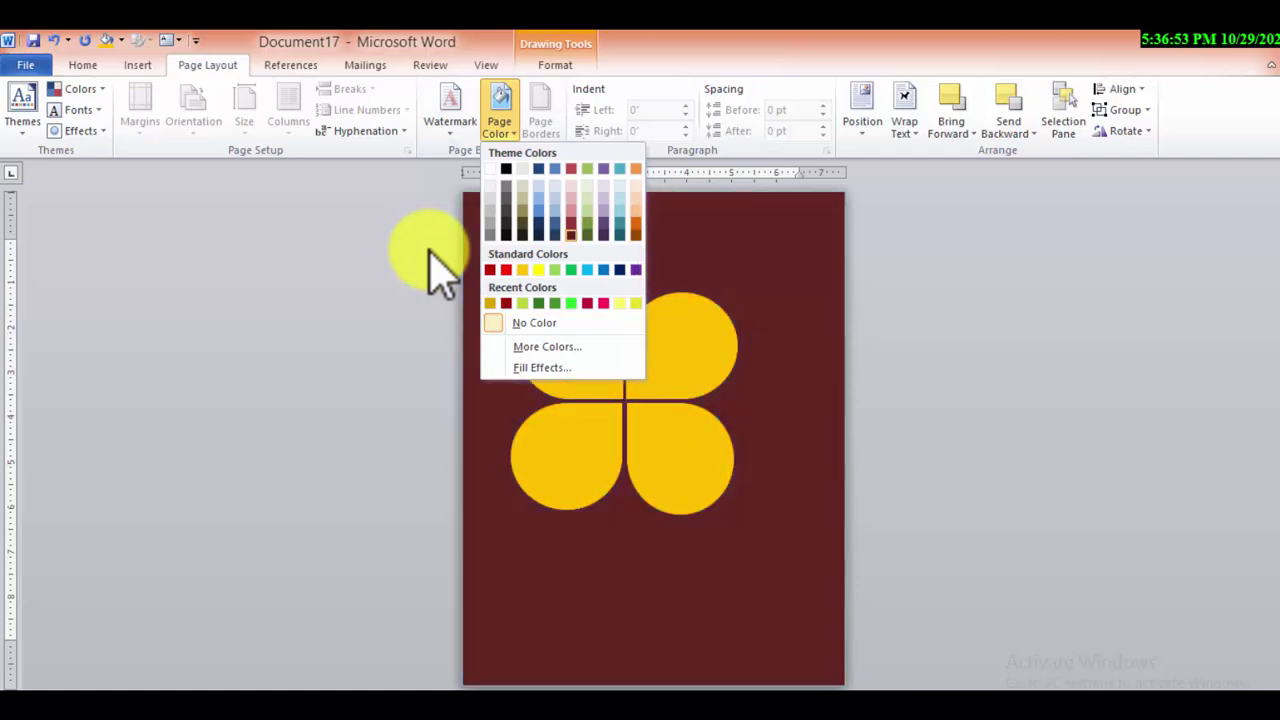
key(Left)
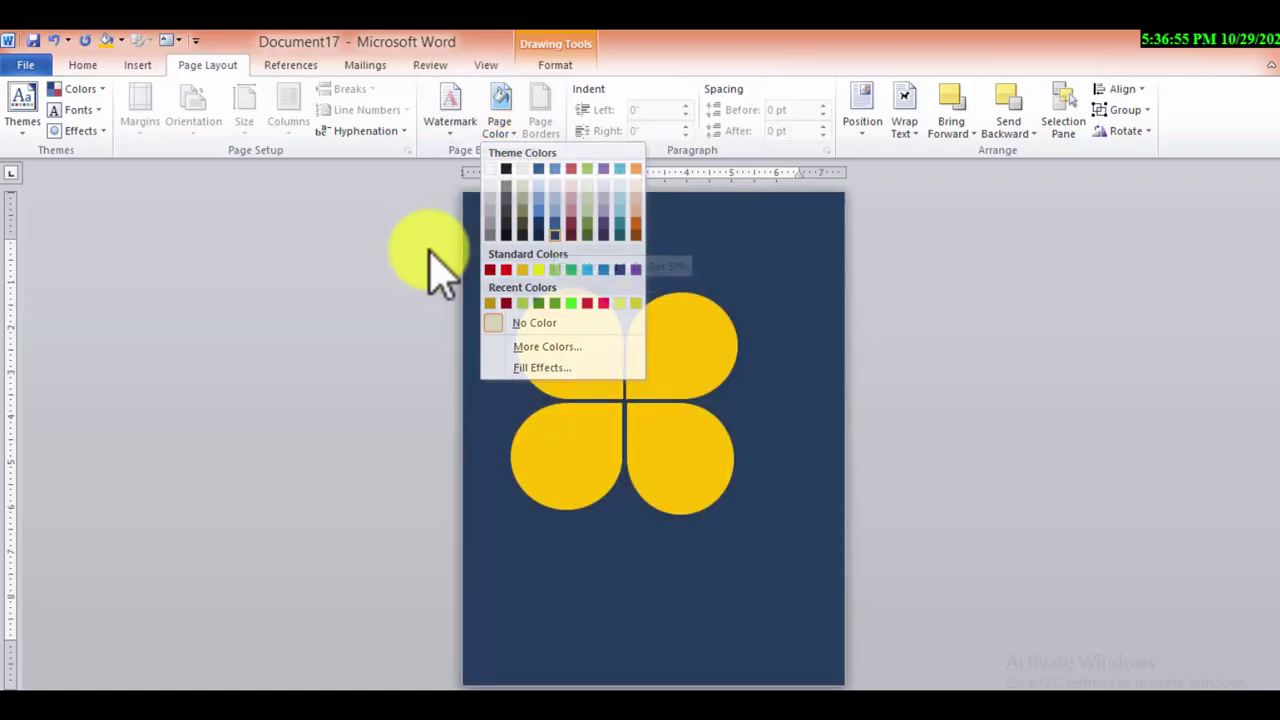
key(Return)
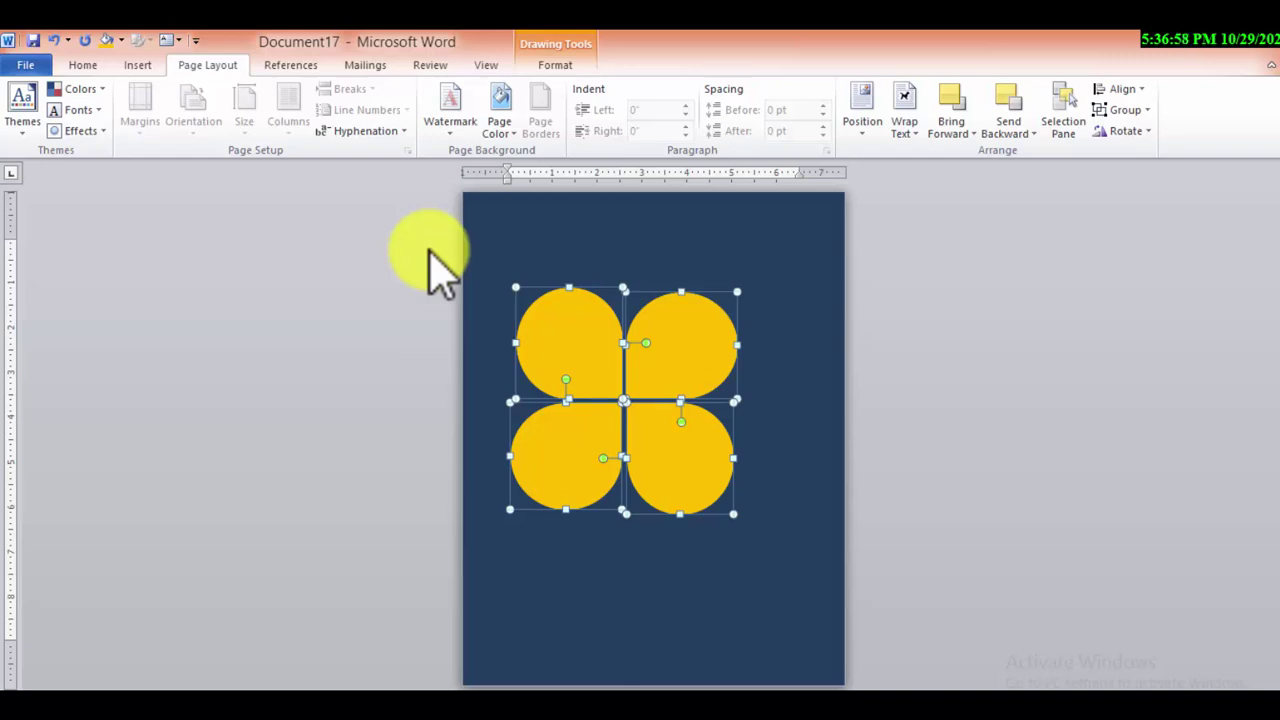
key(shift+F10)
key(Up)
key(Up)
key(Up)
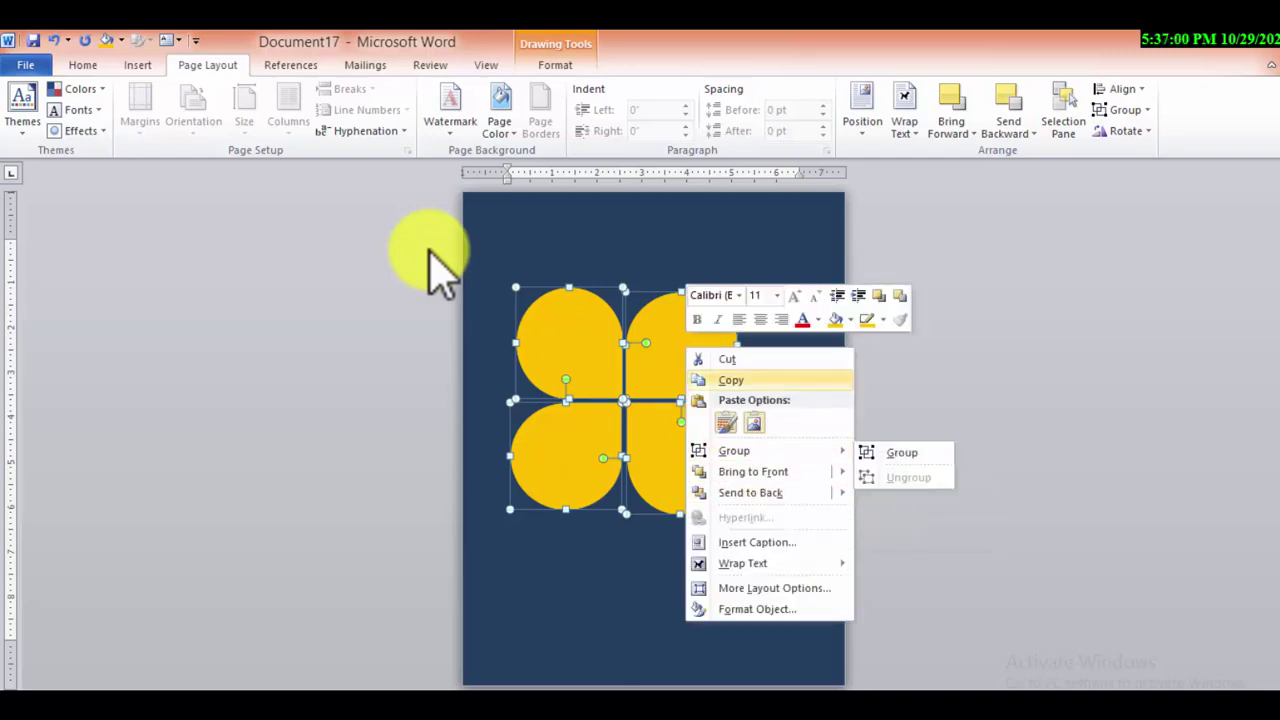
- Group the four petals into one flower and shrink it to 2.72" by 2.92"
key(Down)
key(Down)
key(Right)
key(Return)
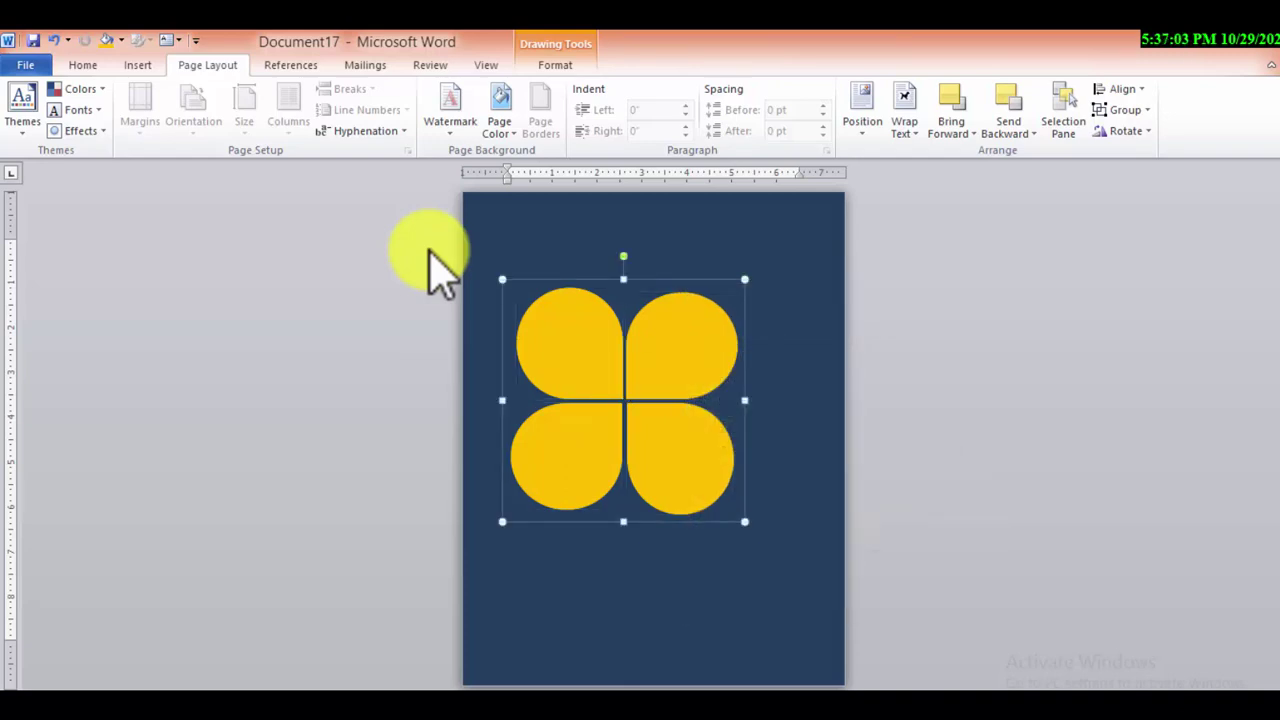
key(shift+Left)
key(shift+Left)
key(shift+Down)
key(shift+Down)
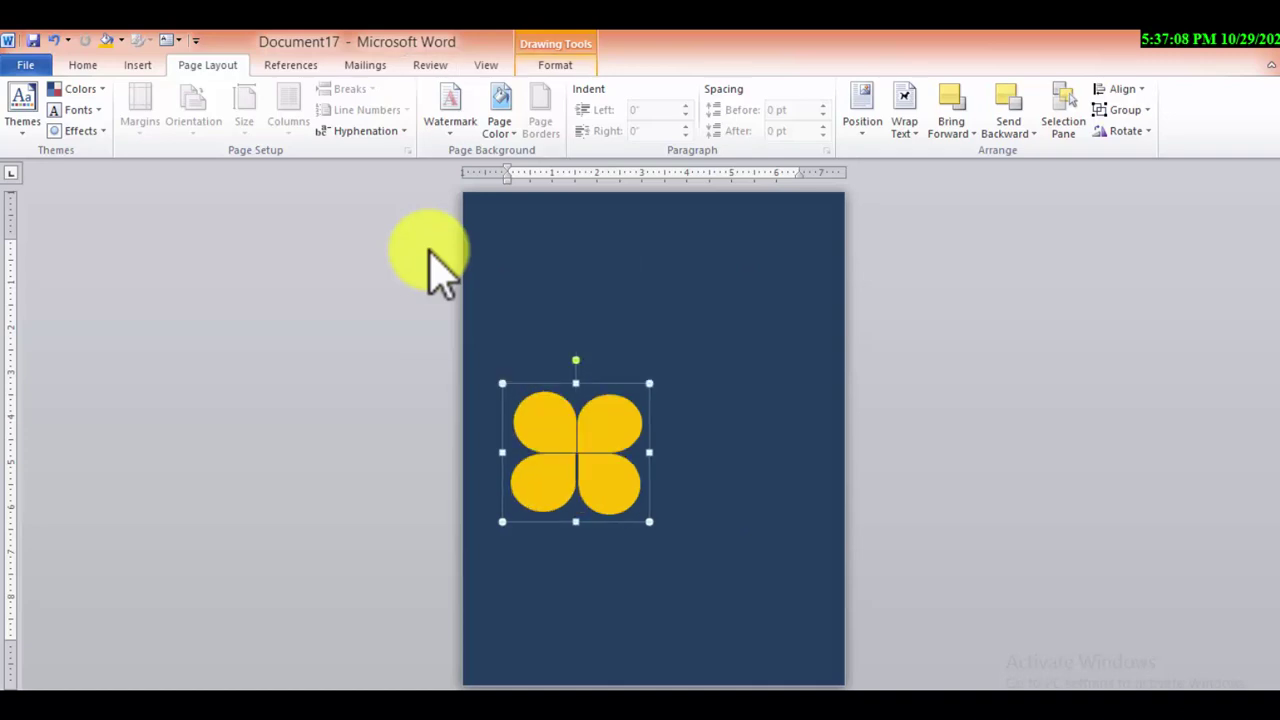
key(alt+j)
key(d)
key(Down)
key(Down)
key(Return)
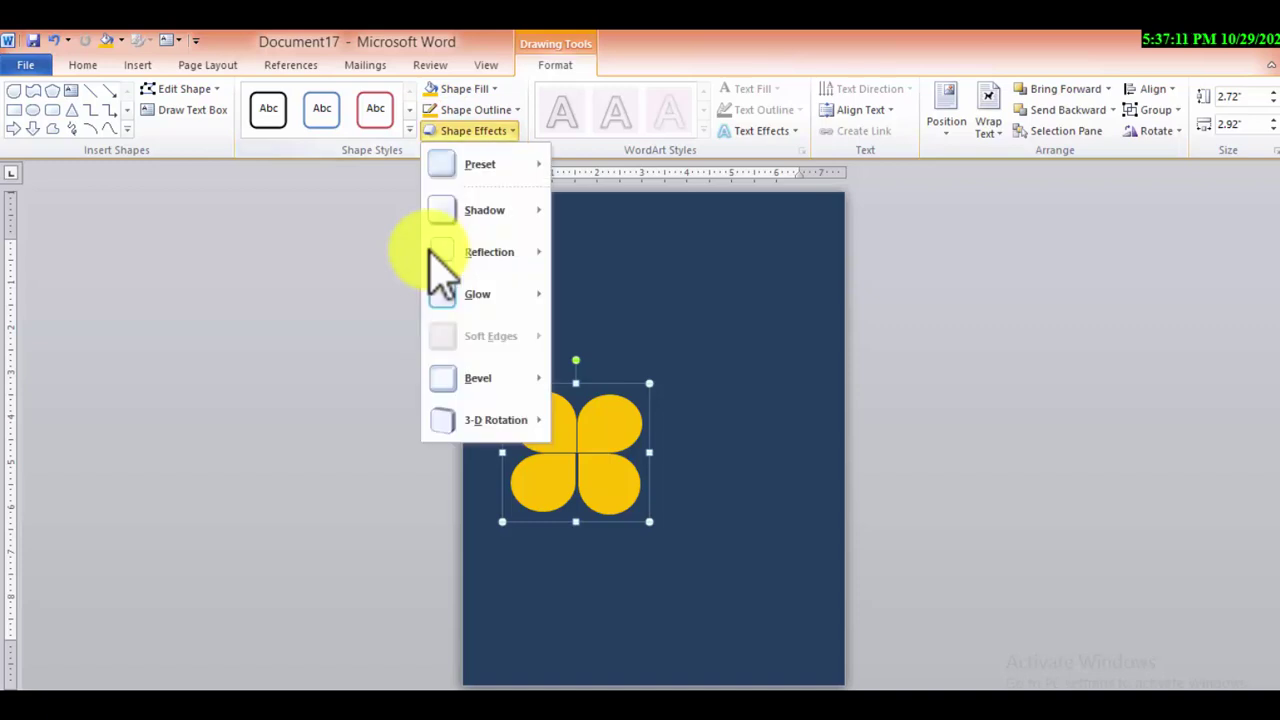
key(Down)
key(Right)
key(Escape)
key(Up)
key(Right)
key(Down)
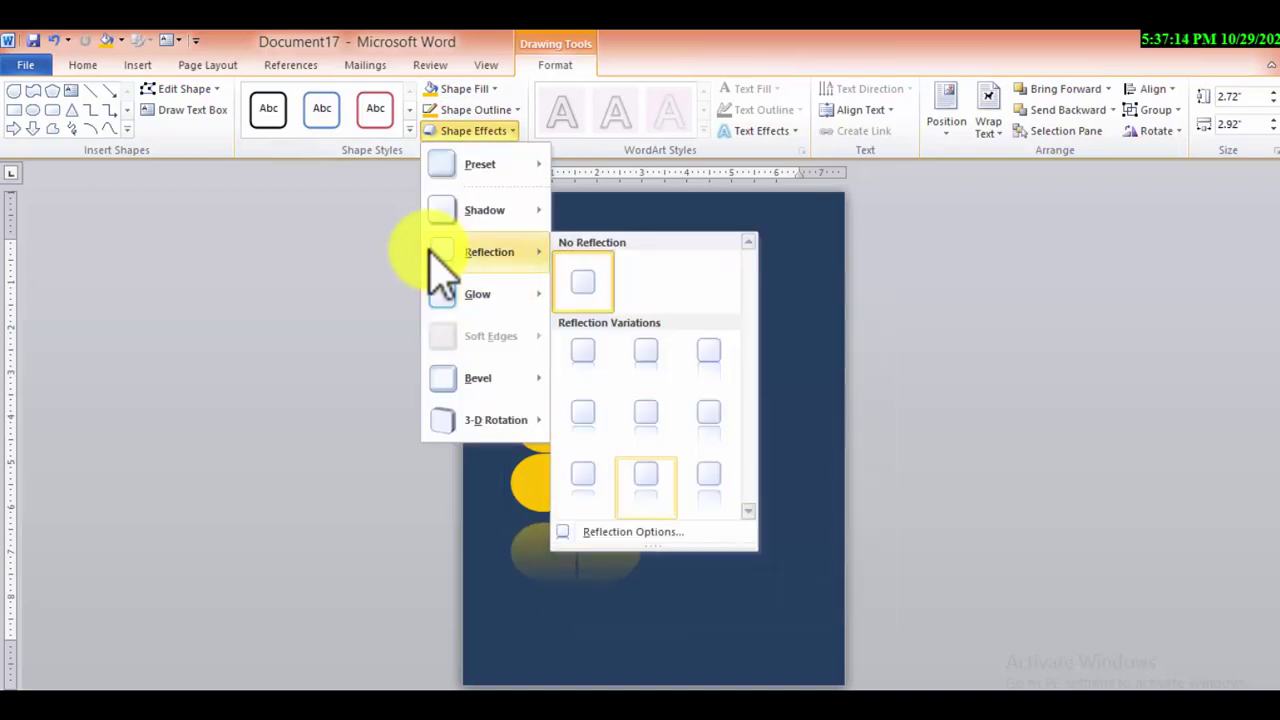
key(Return)
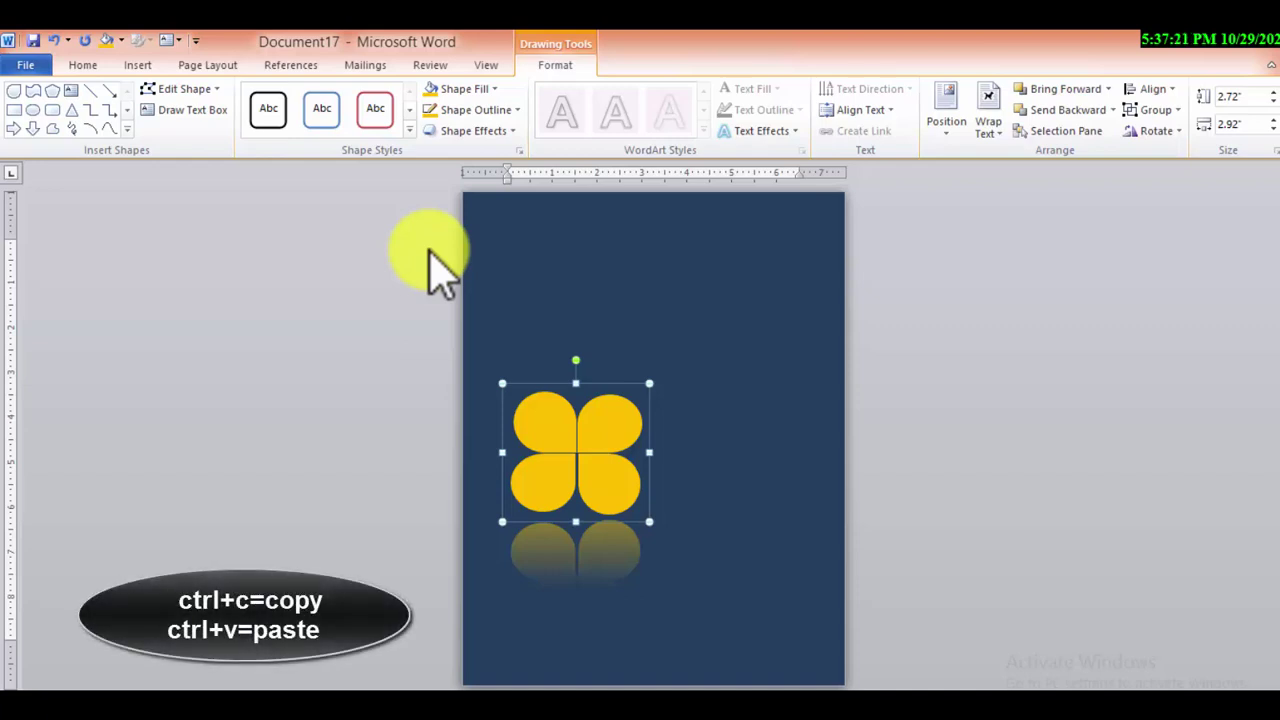
key(ctrl+z)
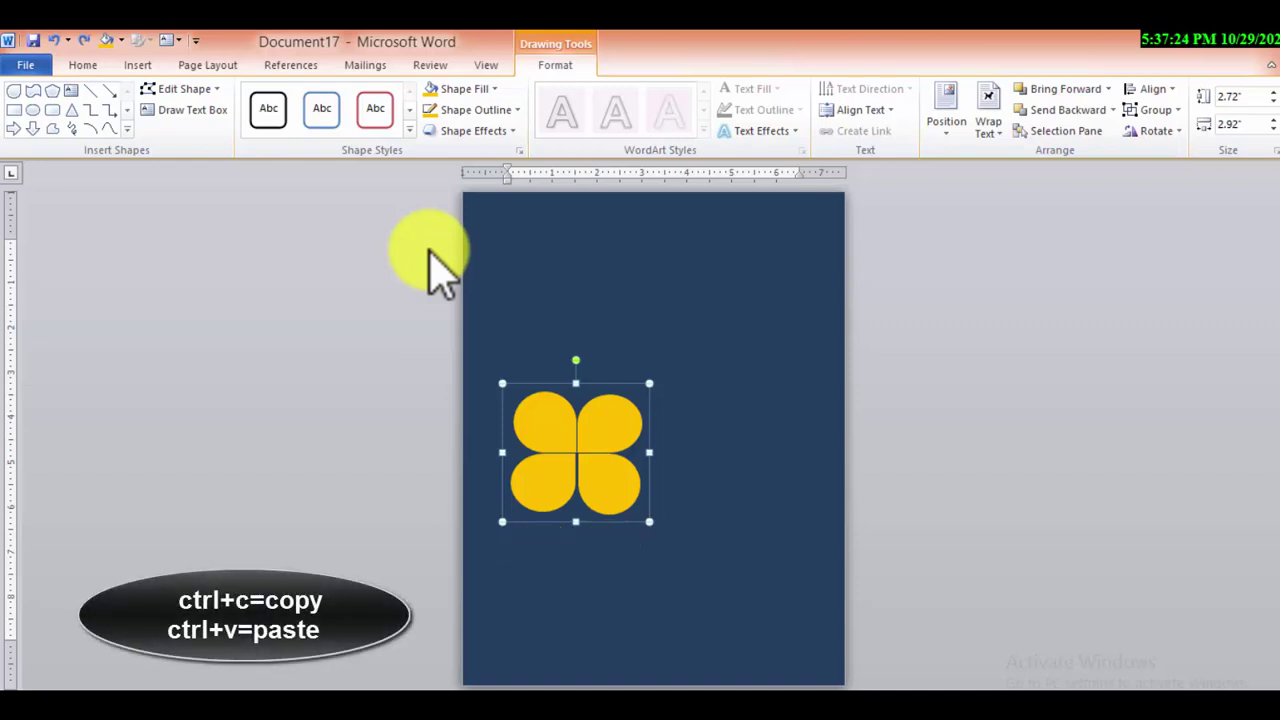
- Ungroup the clover back into four separate petals
right_click(617, 442)
mouse_move(665, 545)
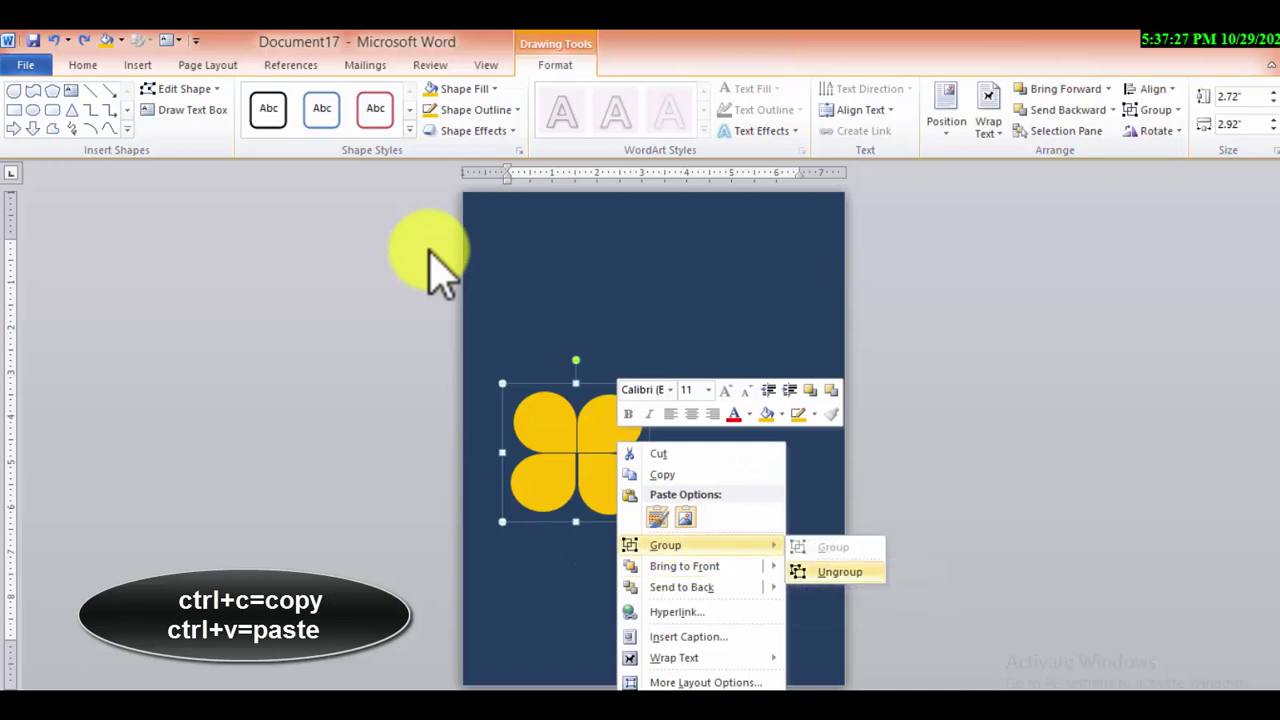
key(Return)
key(Escape)
- Nudge the two top petals slightly upward, then select all four petals
key(Tab)
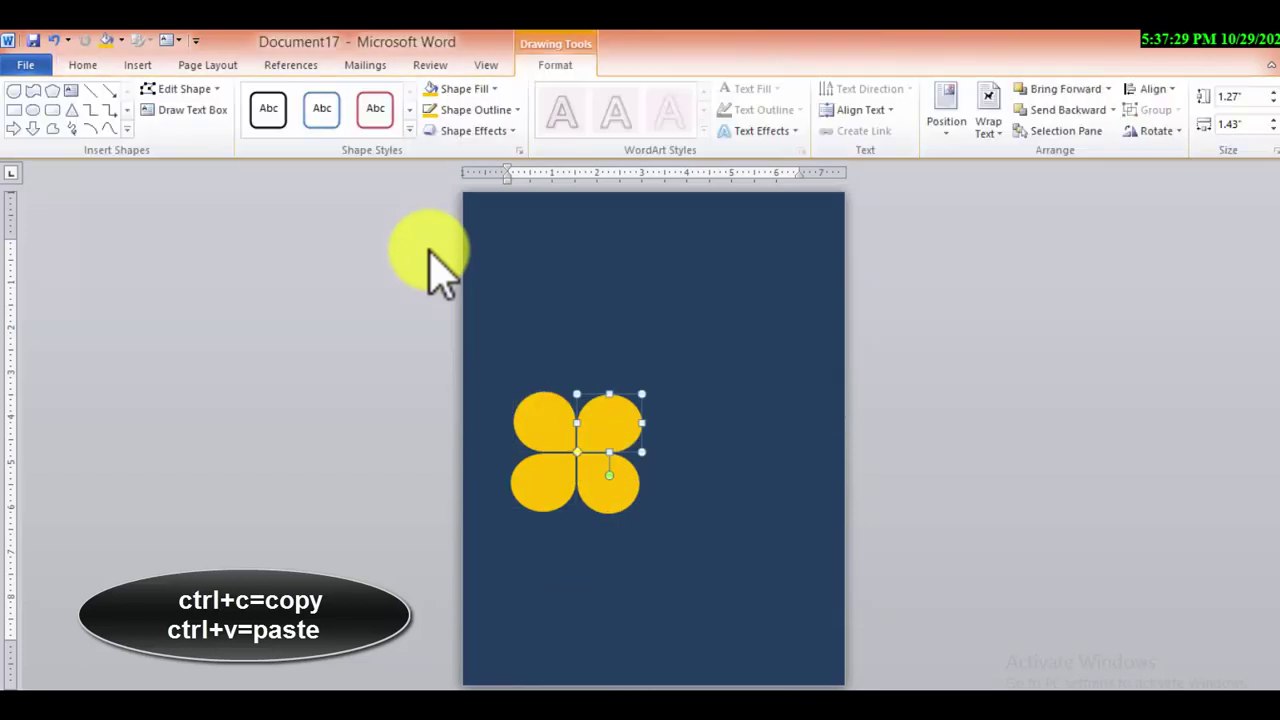
key(shift+Tab)
key(Up)
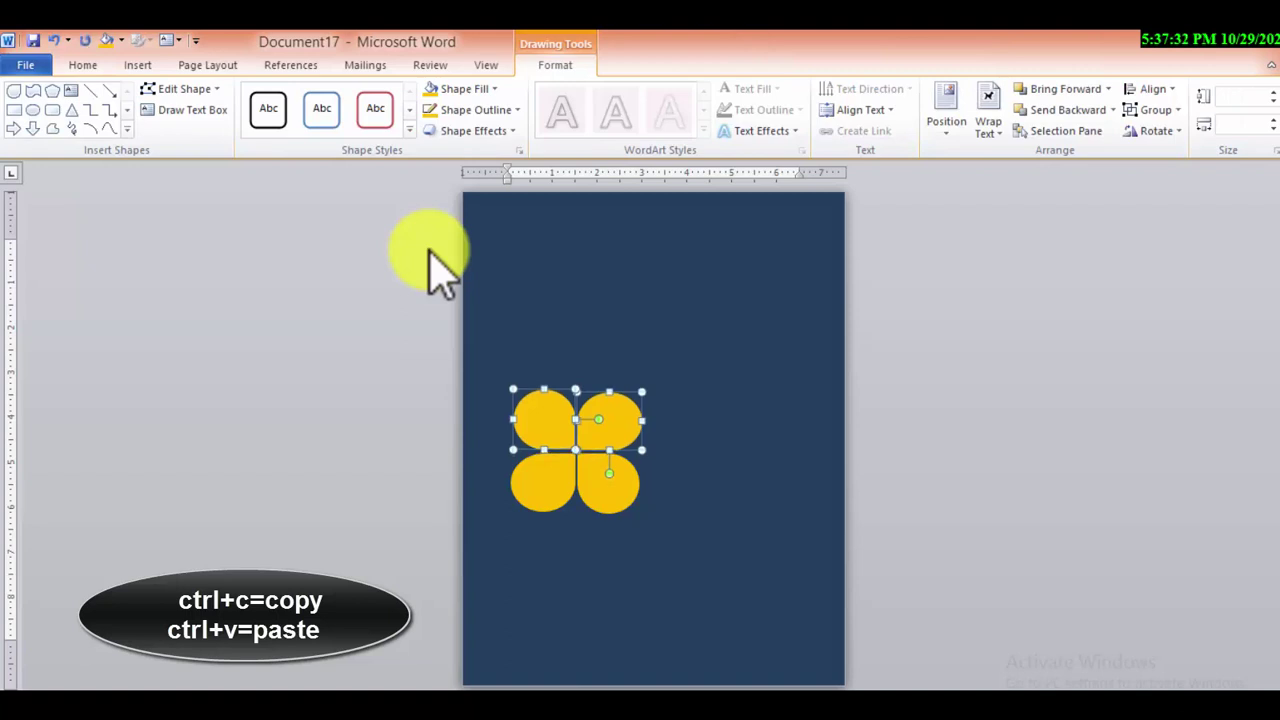
key(Escape)
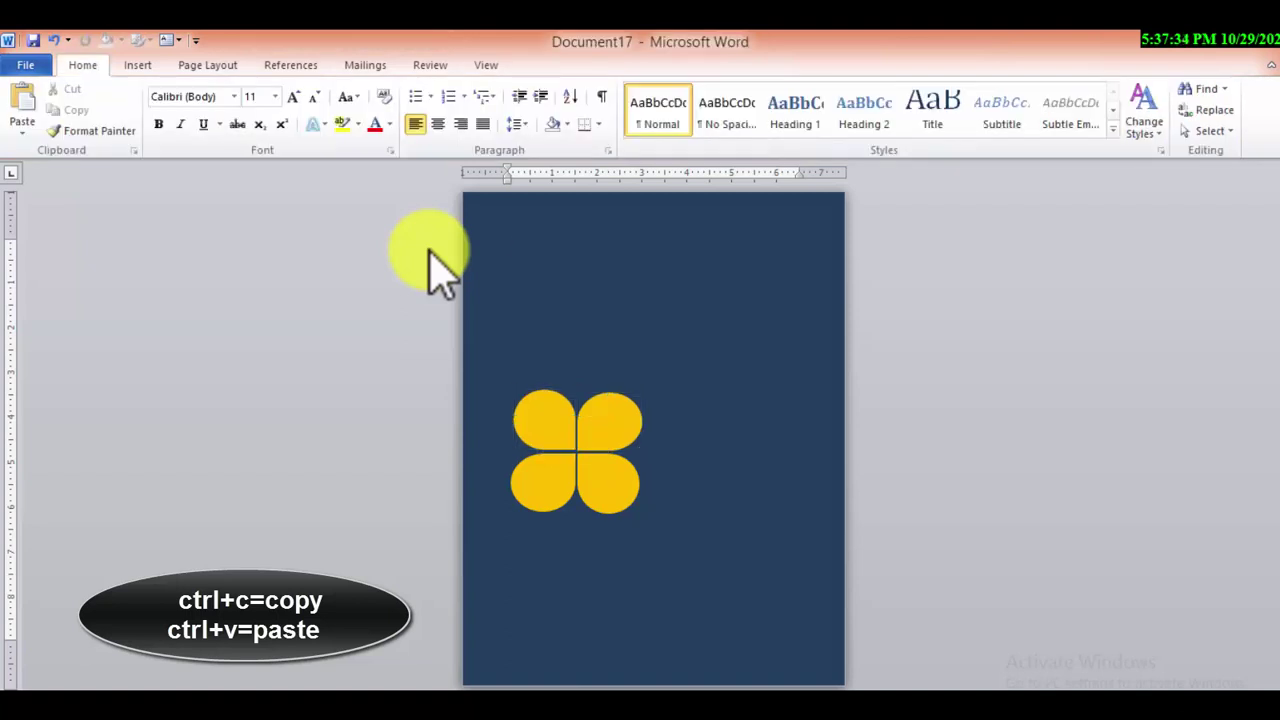
key(ctrl+v)
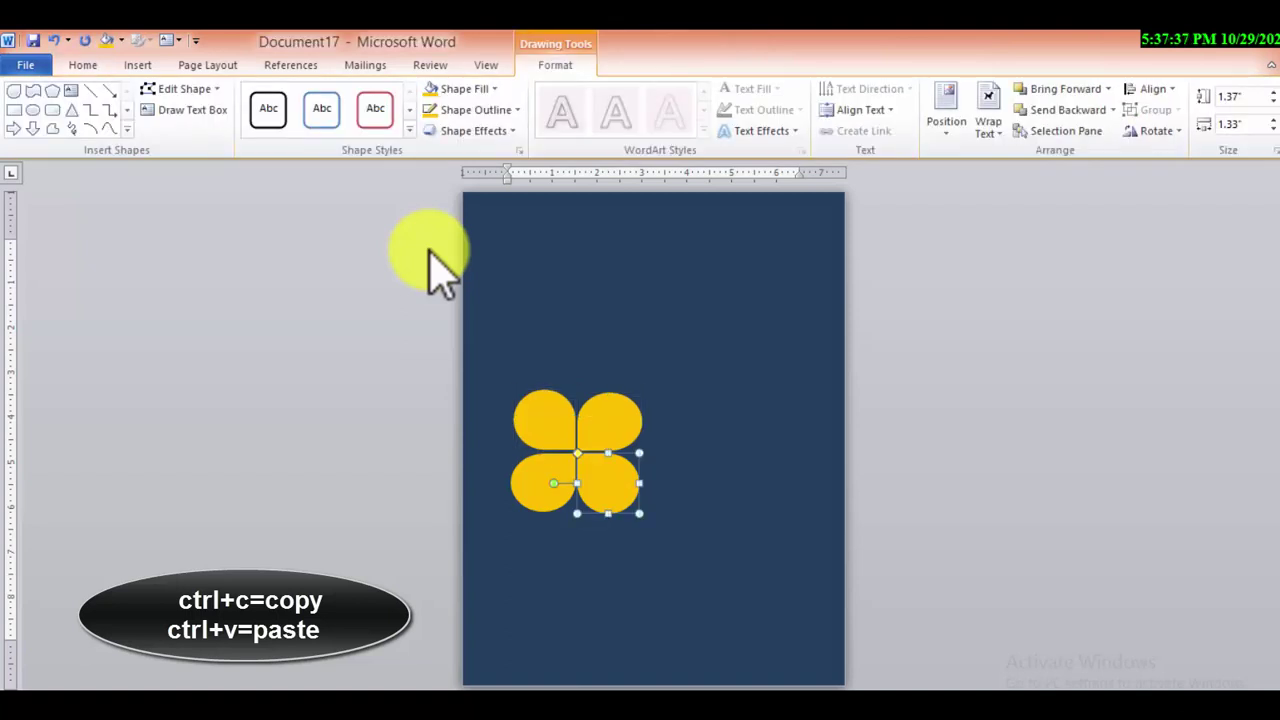
shift+click(609, 420)
shift+click(543, 420)
shift+click(543, 483)
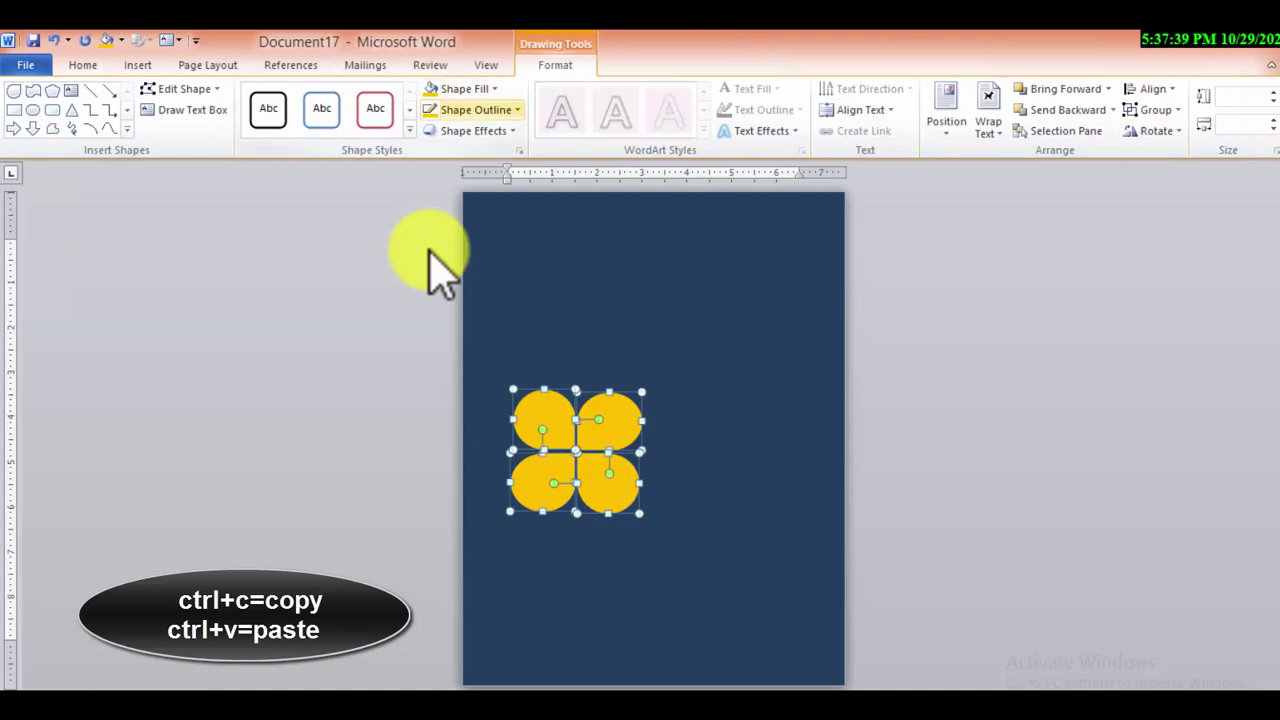
- Apply a reflection variation beneath the four petals
click(473, 130)
mouse_move(432, 256)
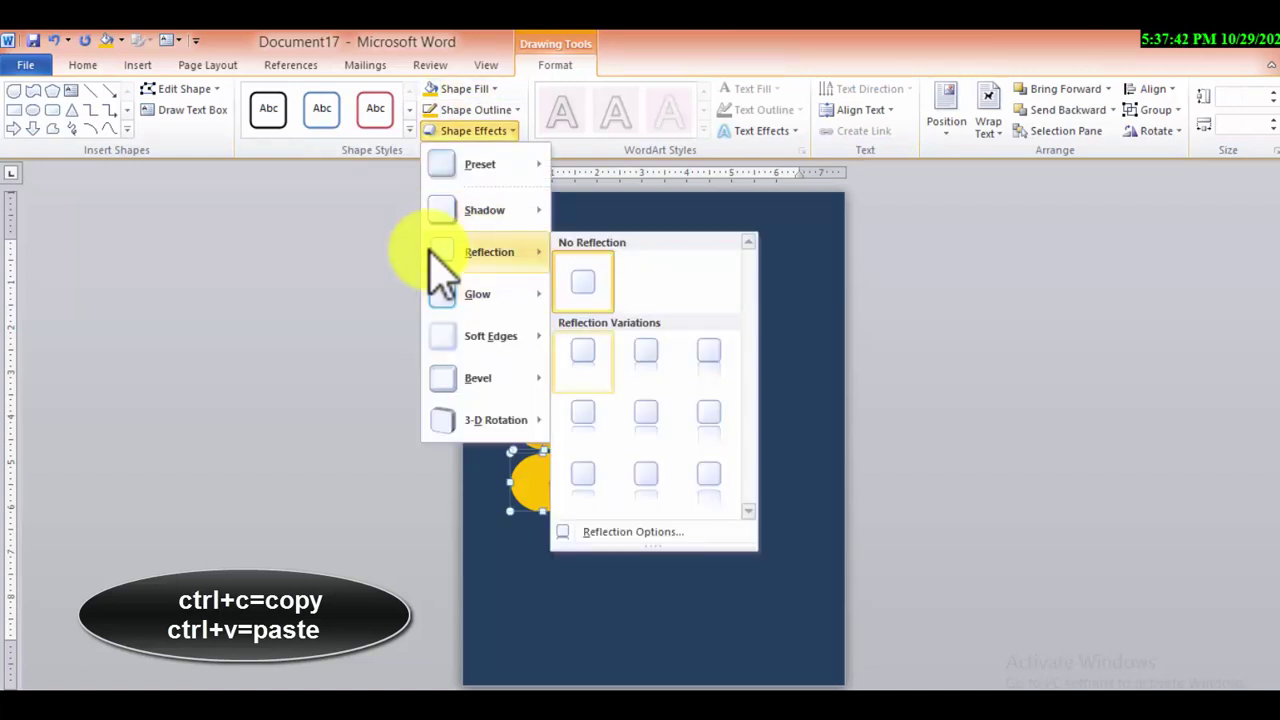
click(645, 473)
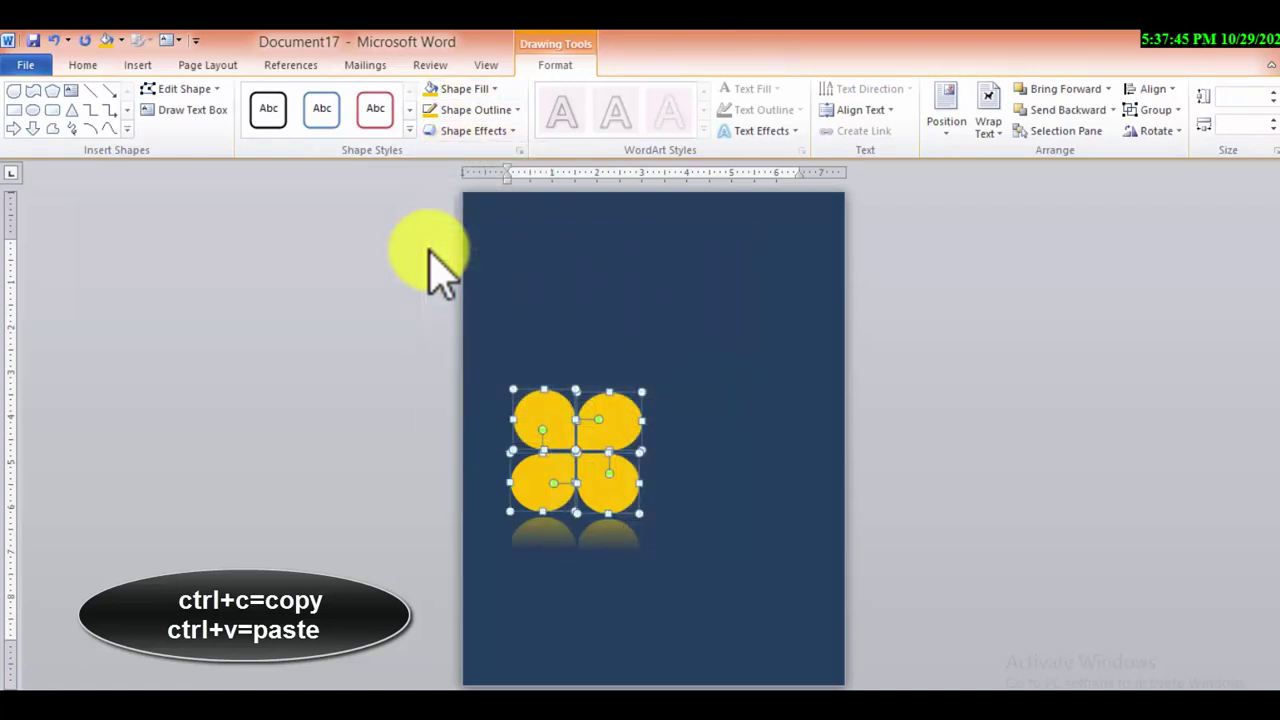
- Add a bottom-row glow variation around the petals
click(473, 130)
mouse_move(477, 294)
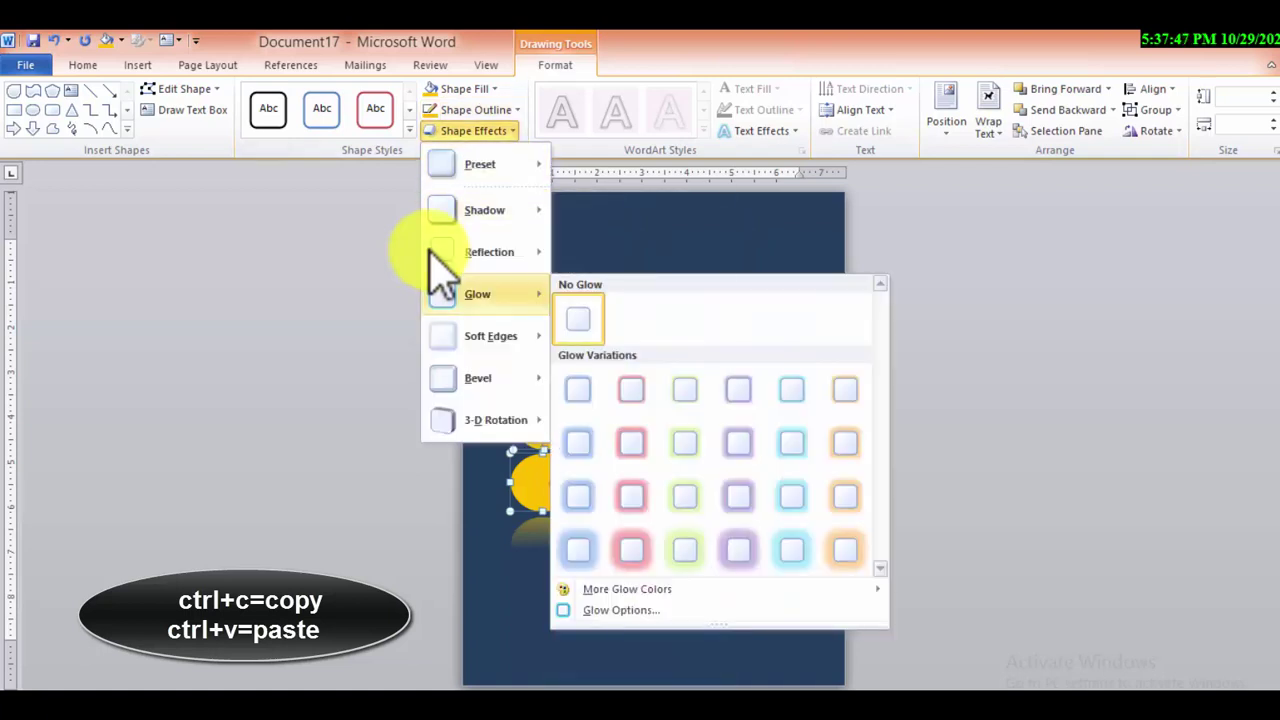
click(685, 549)
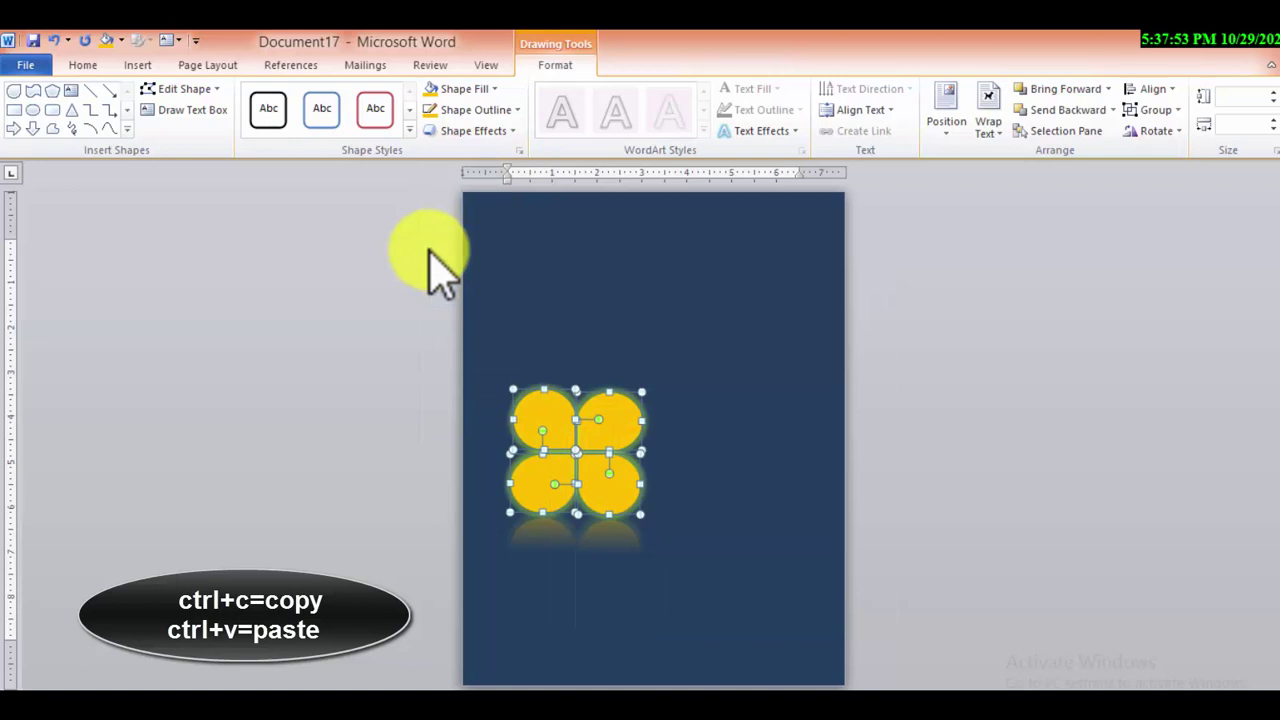
- In Format Object, keep the solid fill at 0% transparency and set the outline to No line
right_click(604, 414)
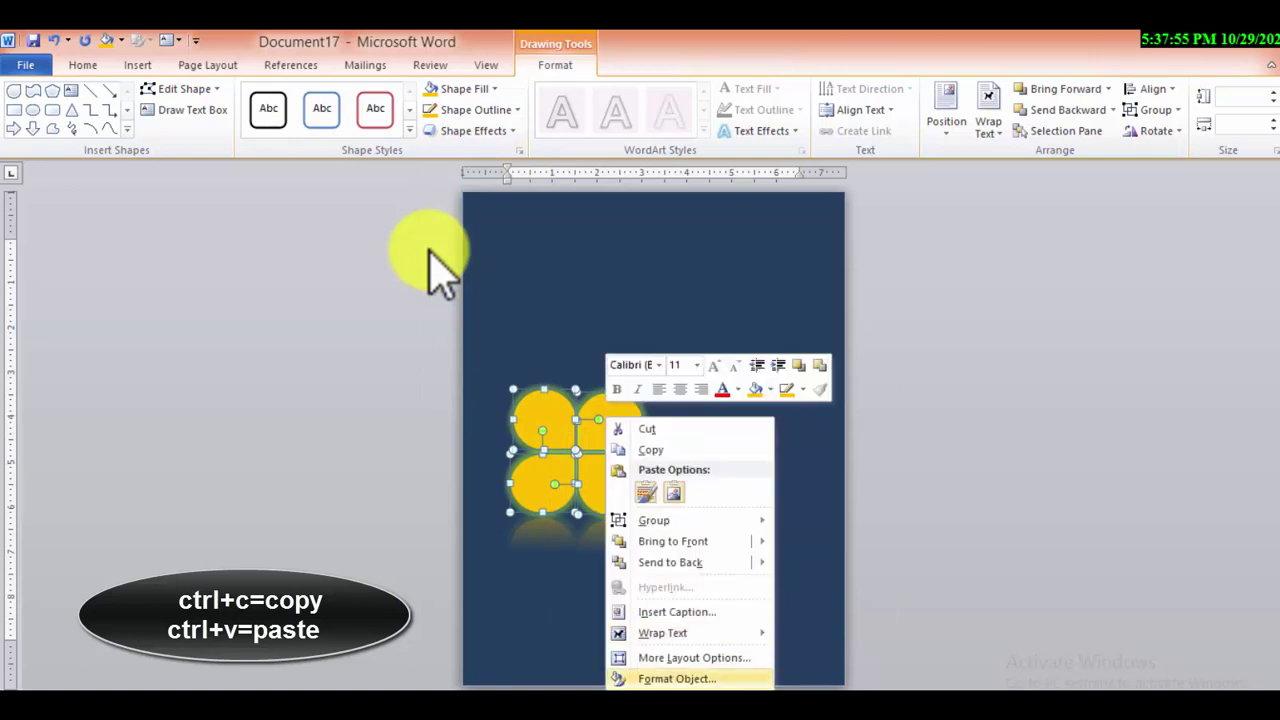
click(671, 677)
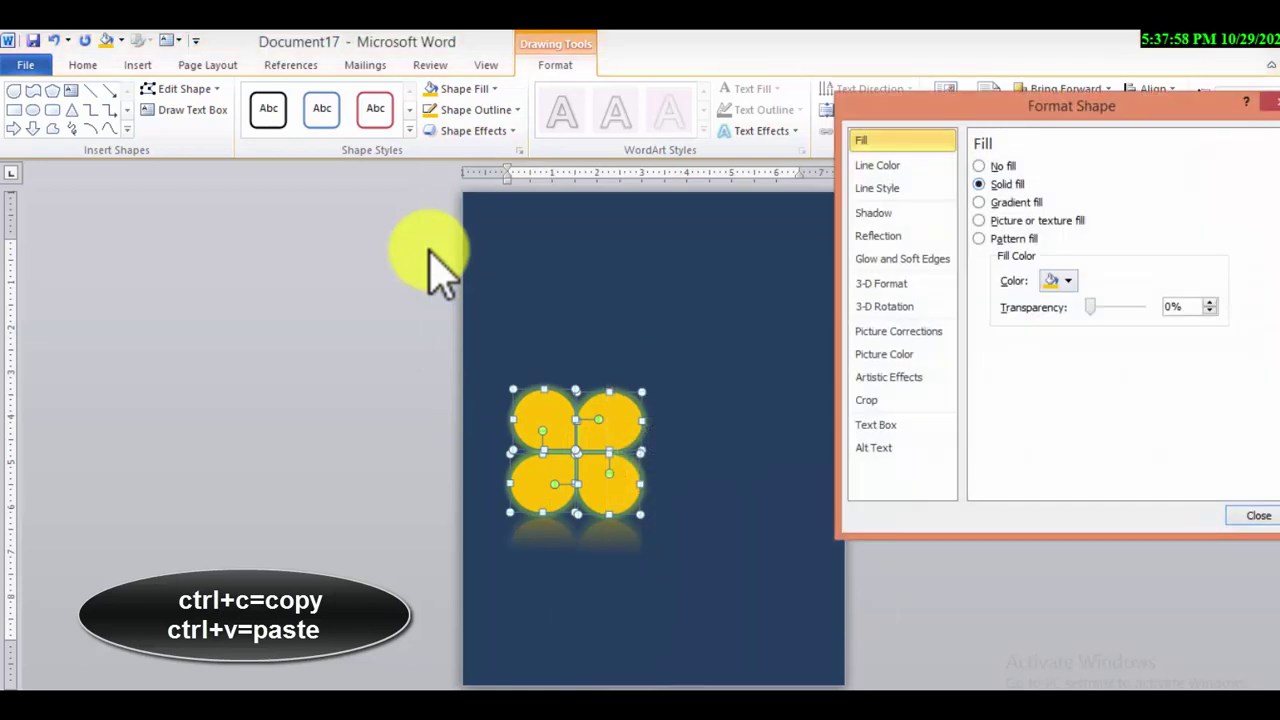
key(Right)
key(Right)
key(Right)
key(Right)
key(Right)
key(Right)
key(Right)
key(Right)
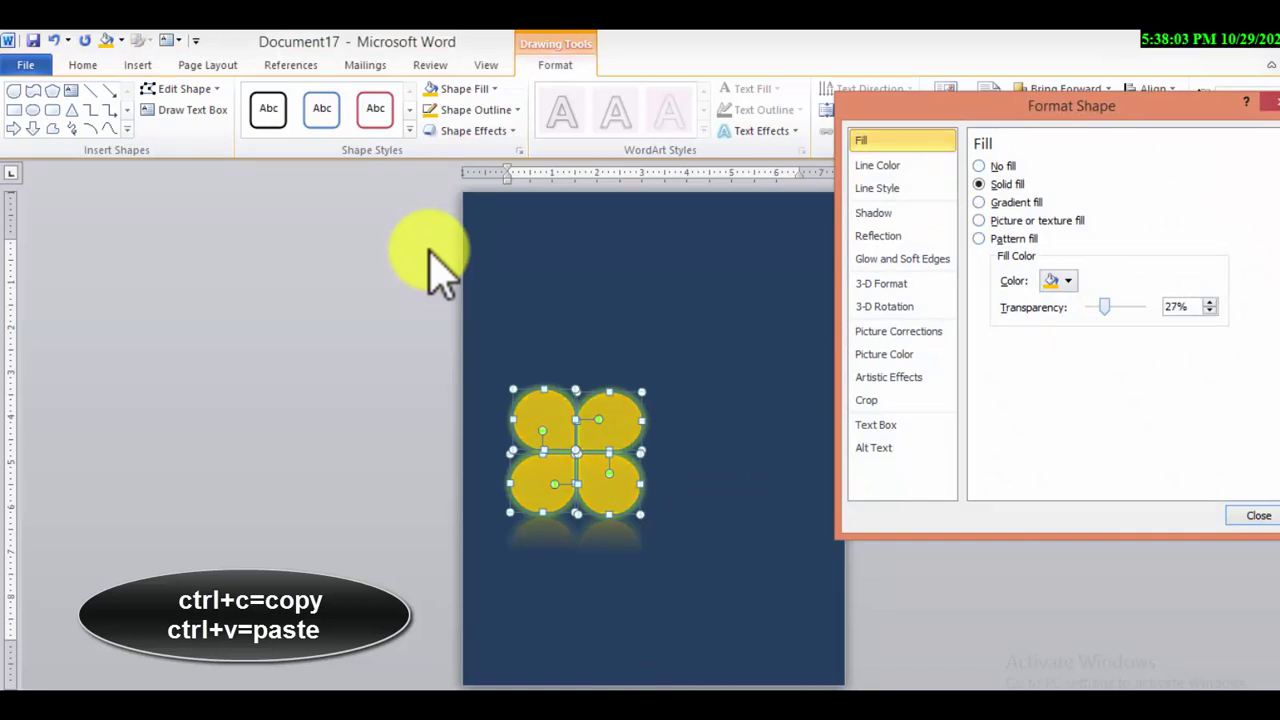
key(Up)
key(Down)
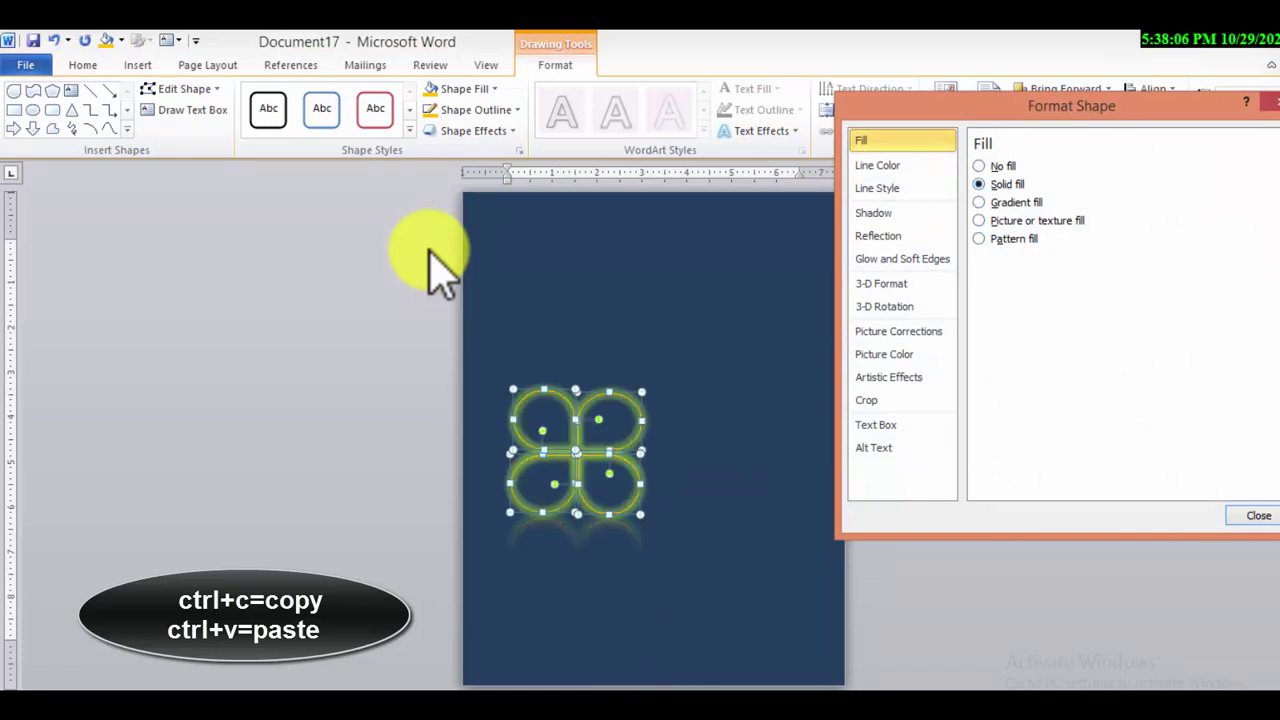
key(Down)
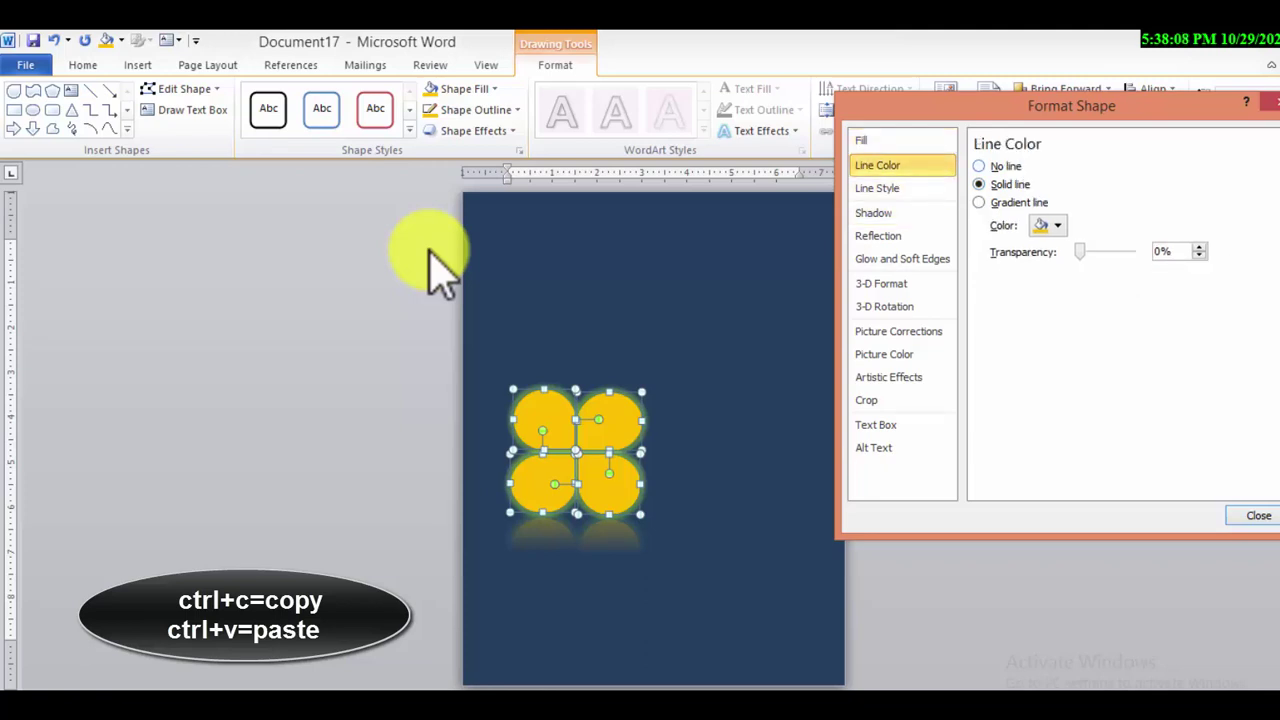
key(alt+n)
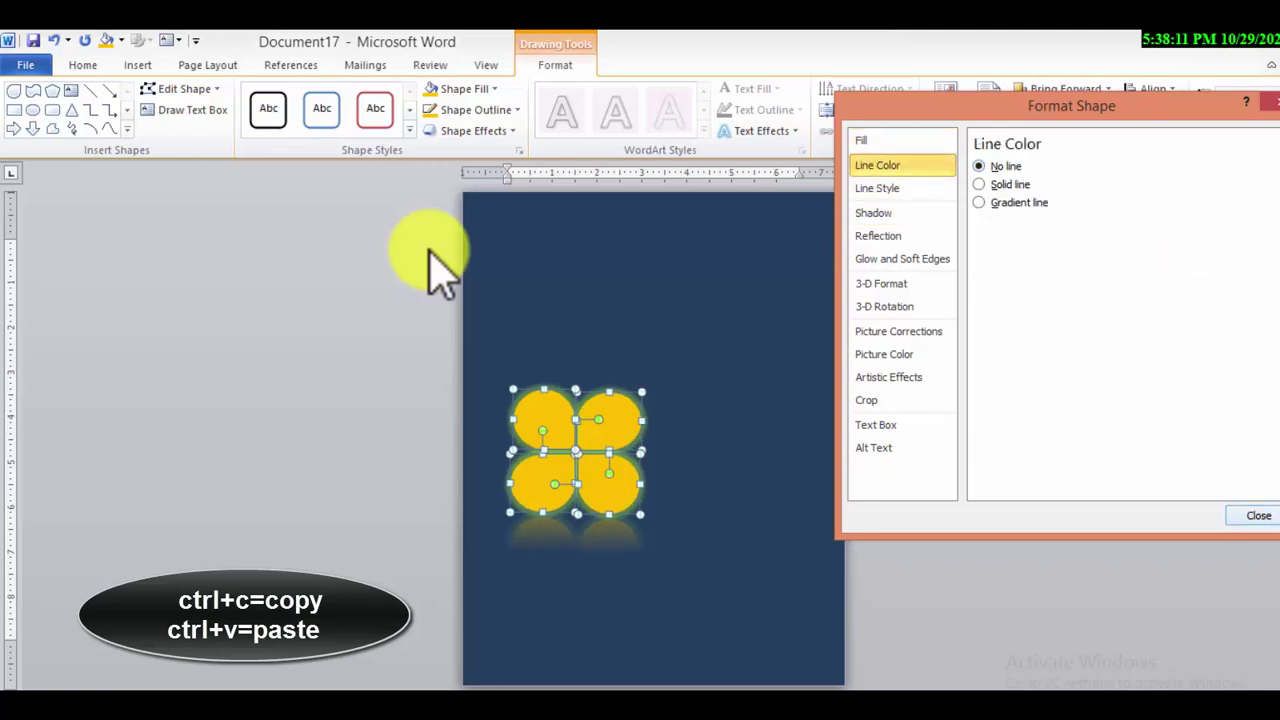
- Change the petals' 3-D Format material and lighting
key(Down)
key(Down)
key(Down)
key(Down)
key(Down)
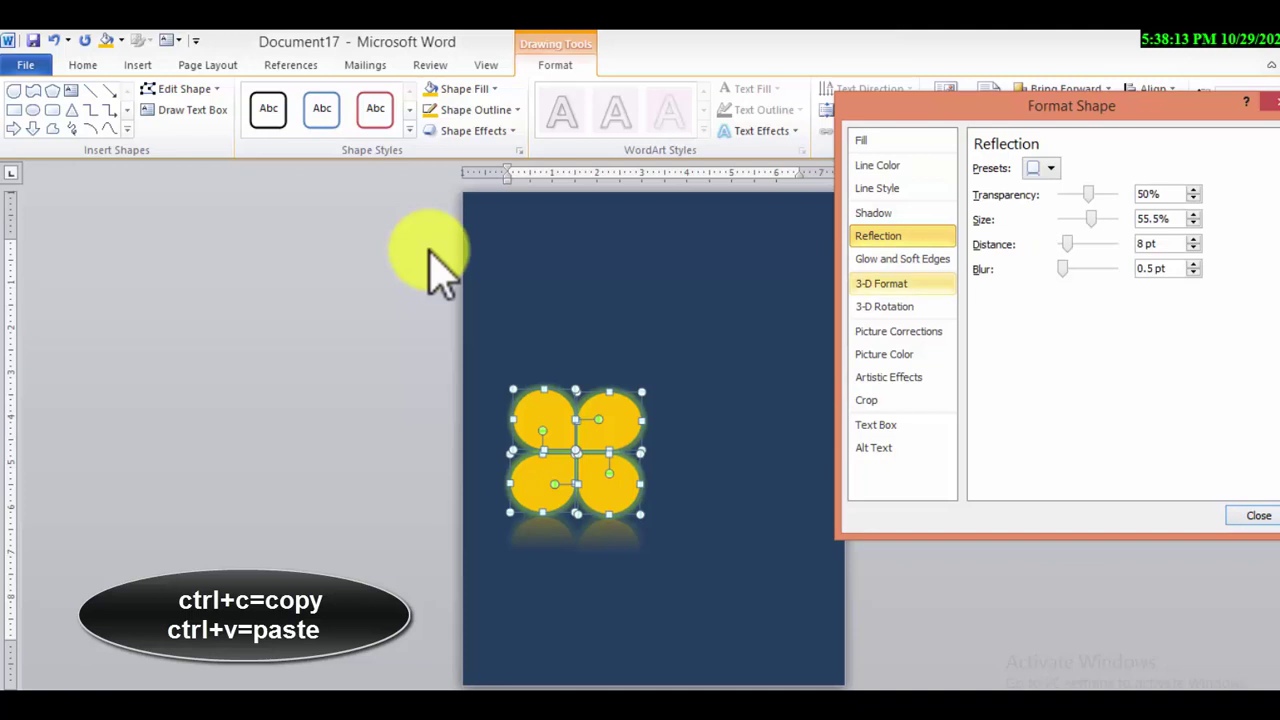
key(alt+m)
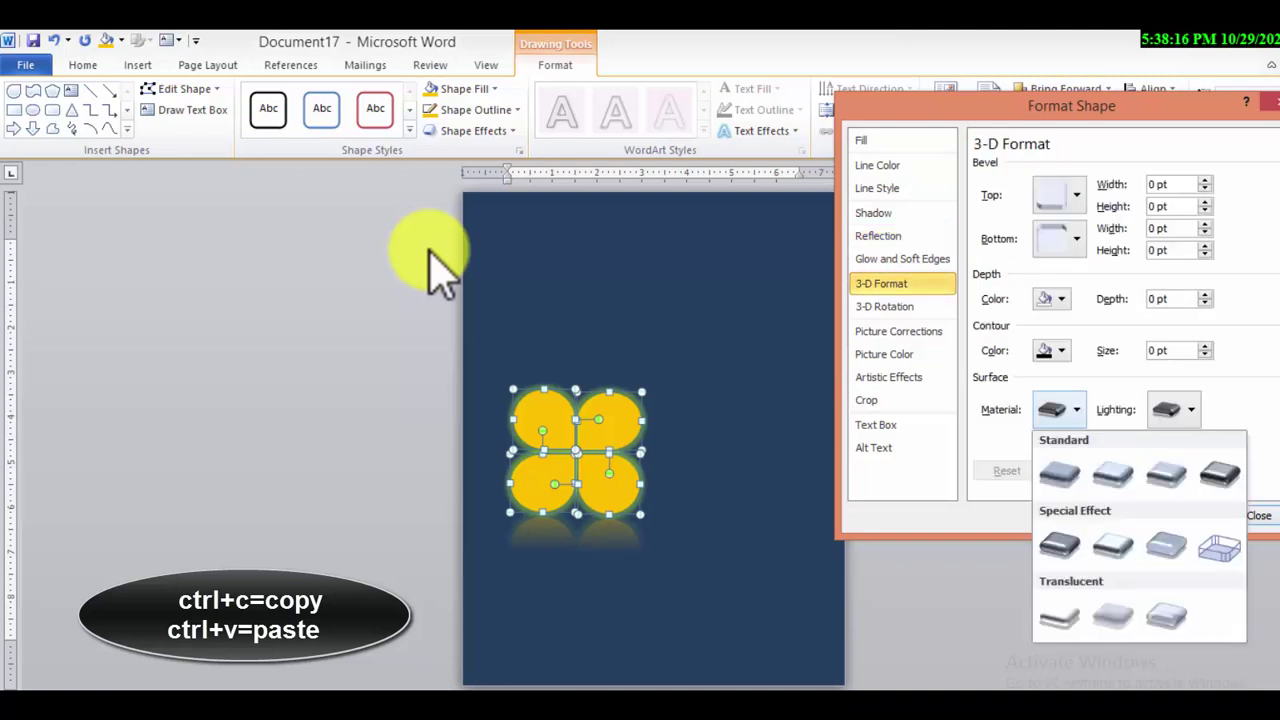
key(Down)
key(Right)
key(Return)
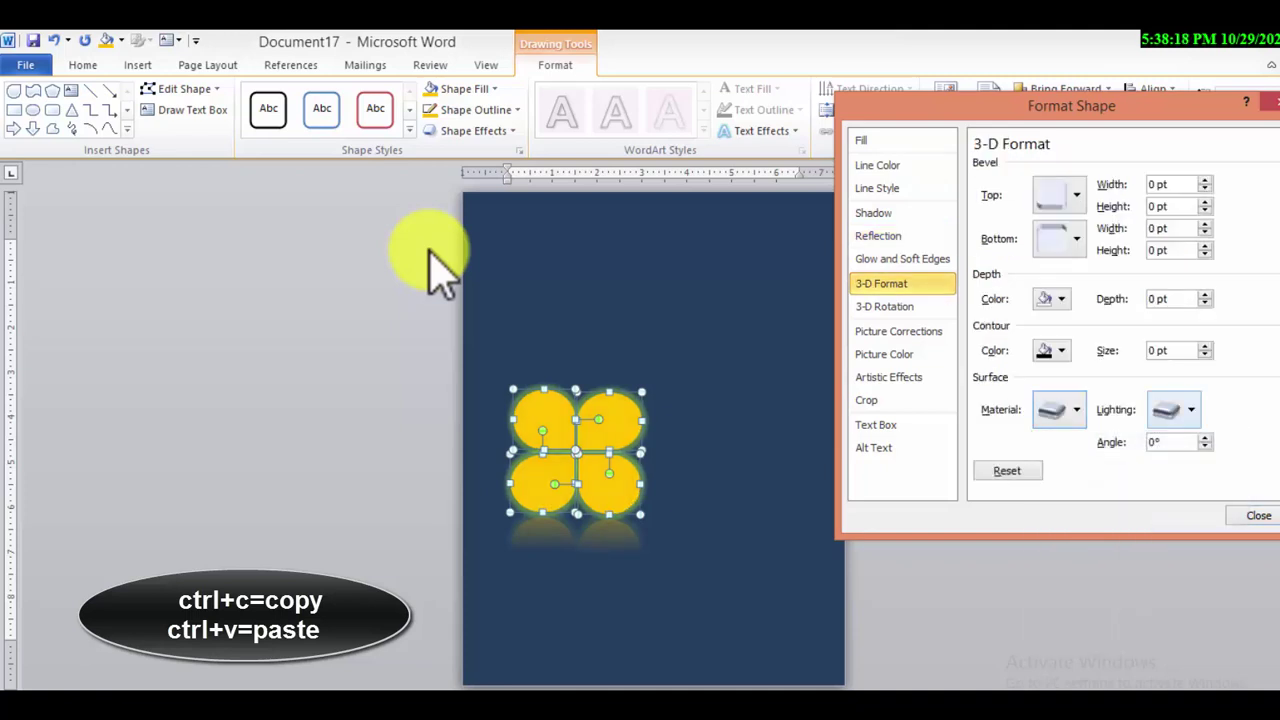
key(alt+l)
key(Up)
key(Return)
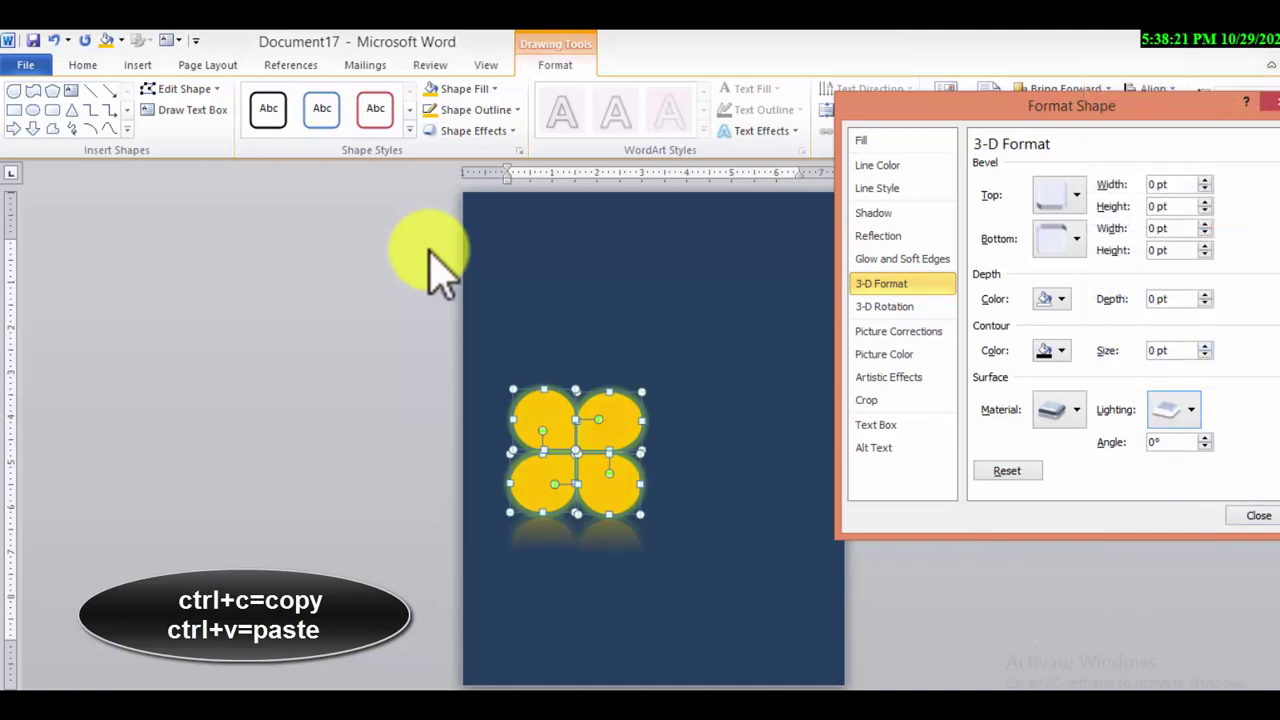
- Apply a shadow preset: 50% transparency, 315° angle, 4 pt distance
key(Up)
key(Up)
key(Up)
key(Up)
key(alt+p)
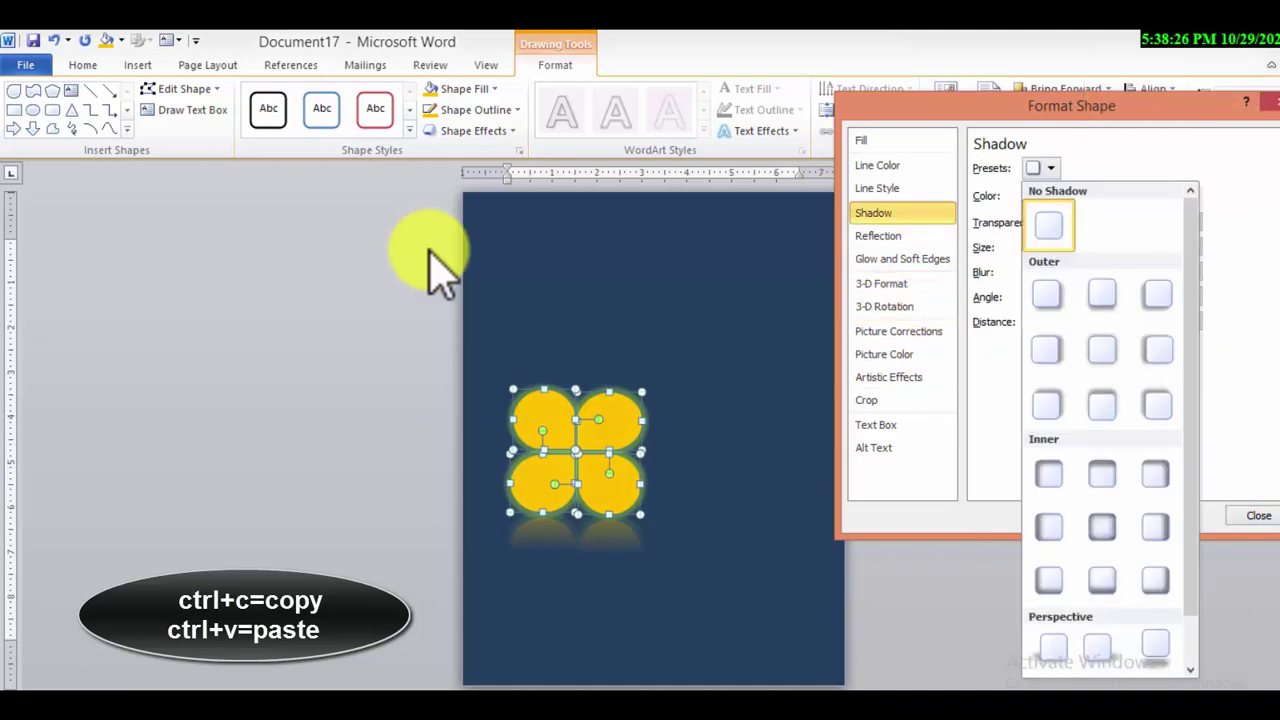
key(Down)
key(Down)
key(Down)
key(Right)
key(Up)
key(Right)
key(Return)
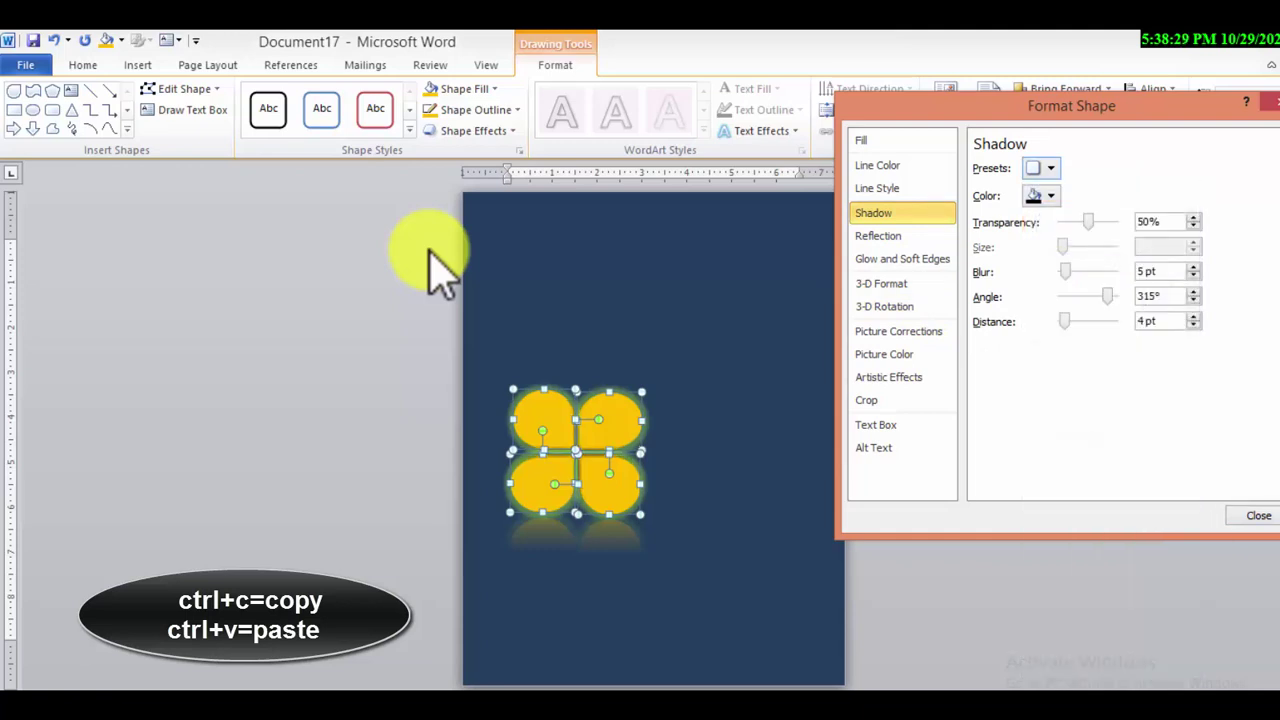
key(Escape)
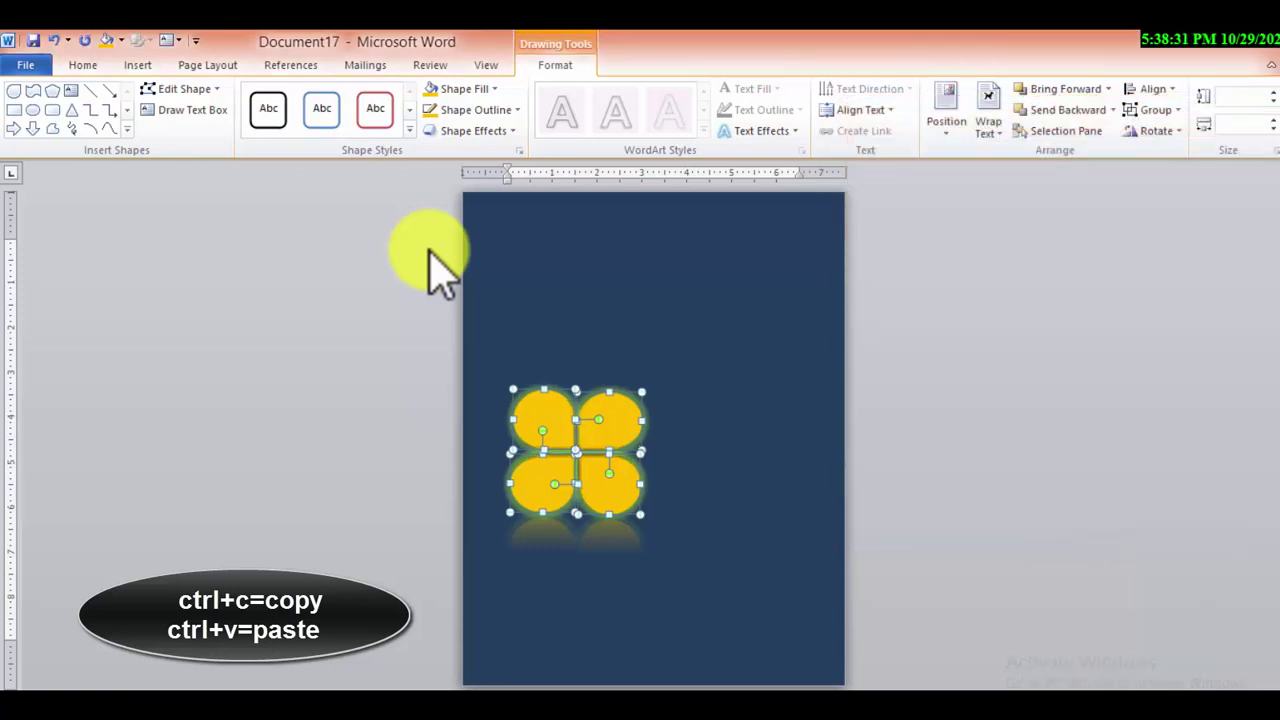
- Group the petals into one flower, then copy it and position both flowers at the upper left
key(shift+F10)
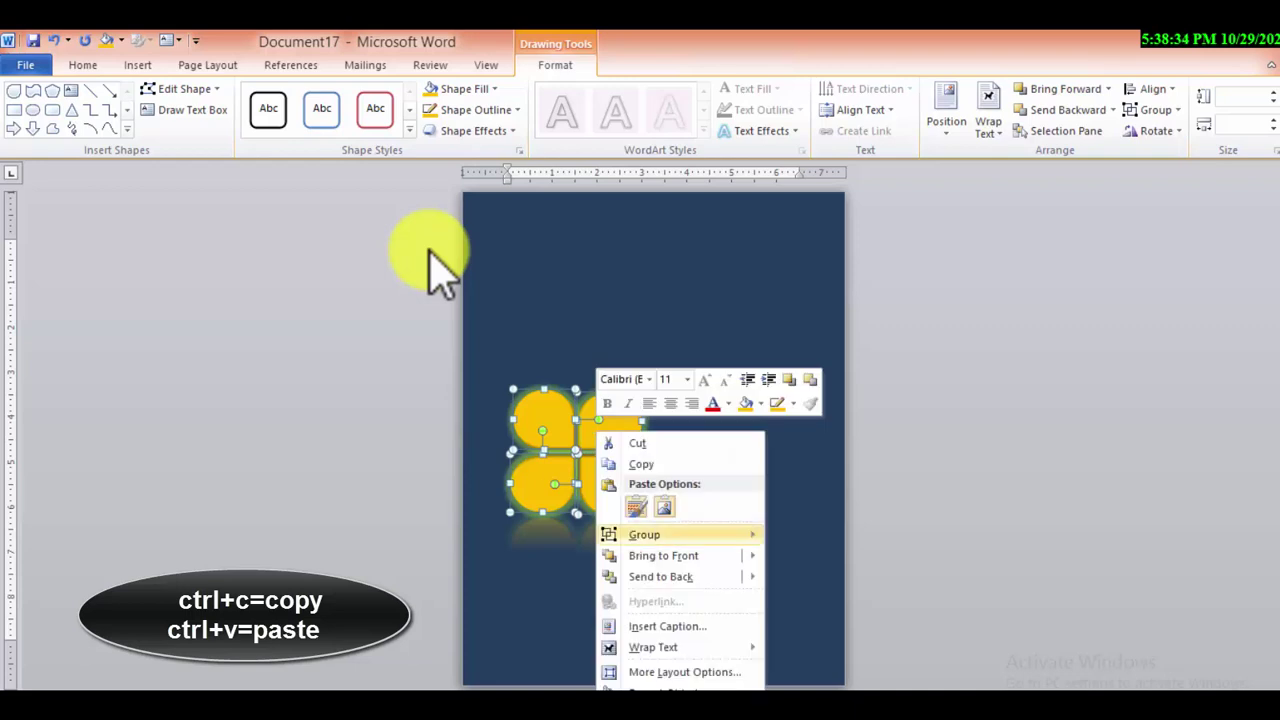
key(Right)
key(Down)
key(Return)
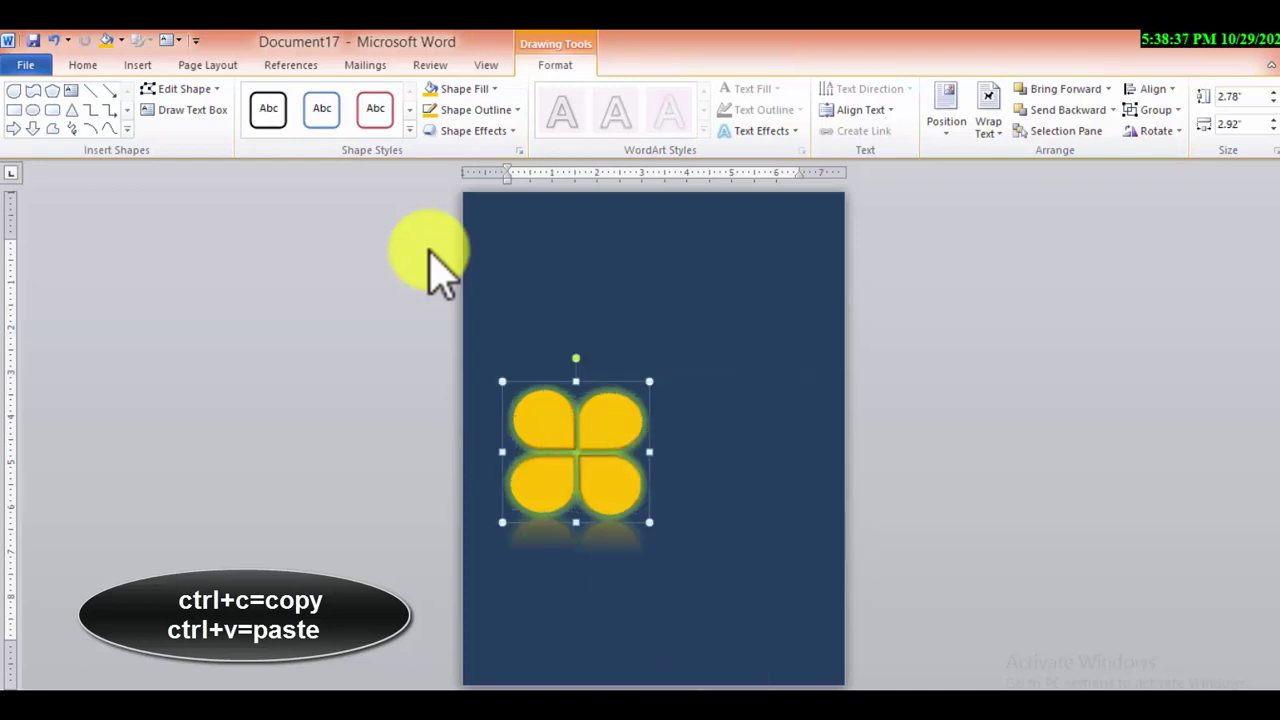
key(ctrl+c)
key(ctrl+v)
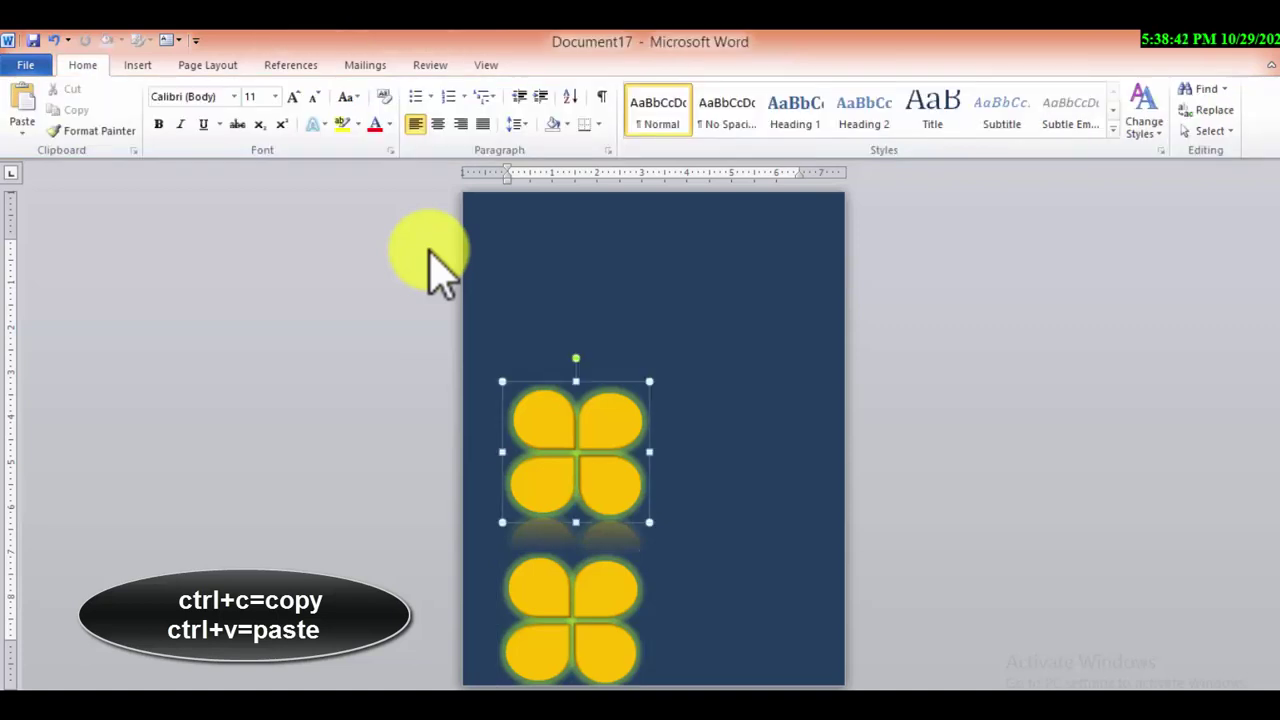
key(Left)
key(Left)
key(Left)
key(Up)
key(Up)
key(Up)
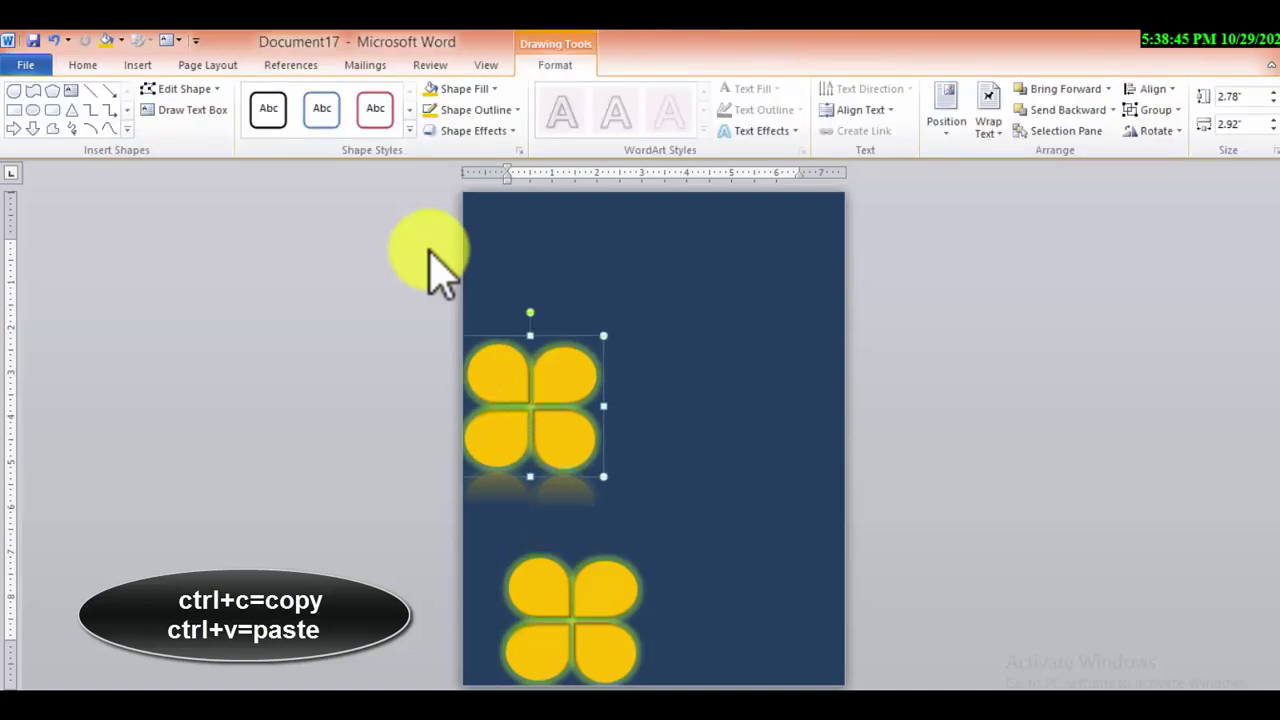
key(Tab)
key(Up)
key(Left)
key(Left)
key(Left)
key(Up)
key(Up)
key(Up)
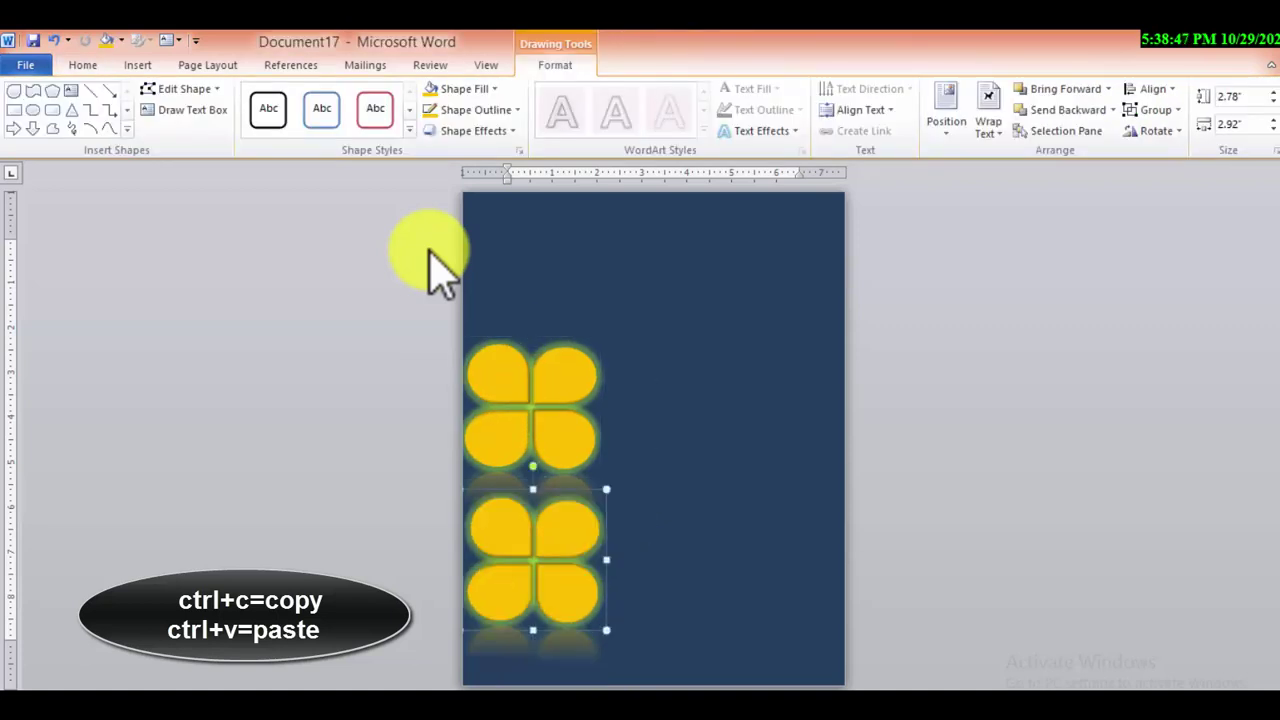
- Paste more flower copies across the navy page, ending with six flowers
key(ctrl+z)
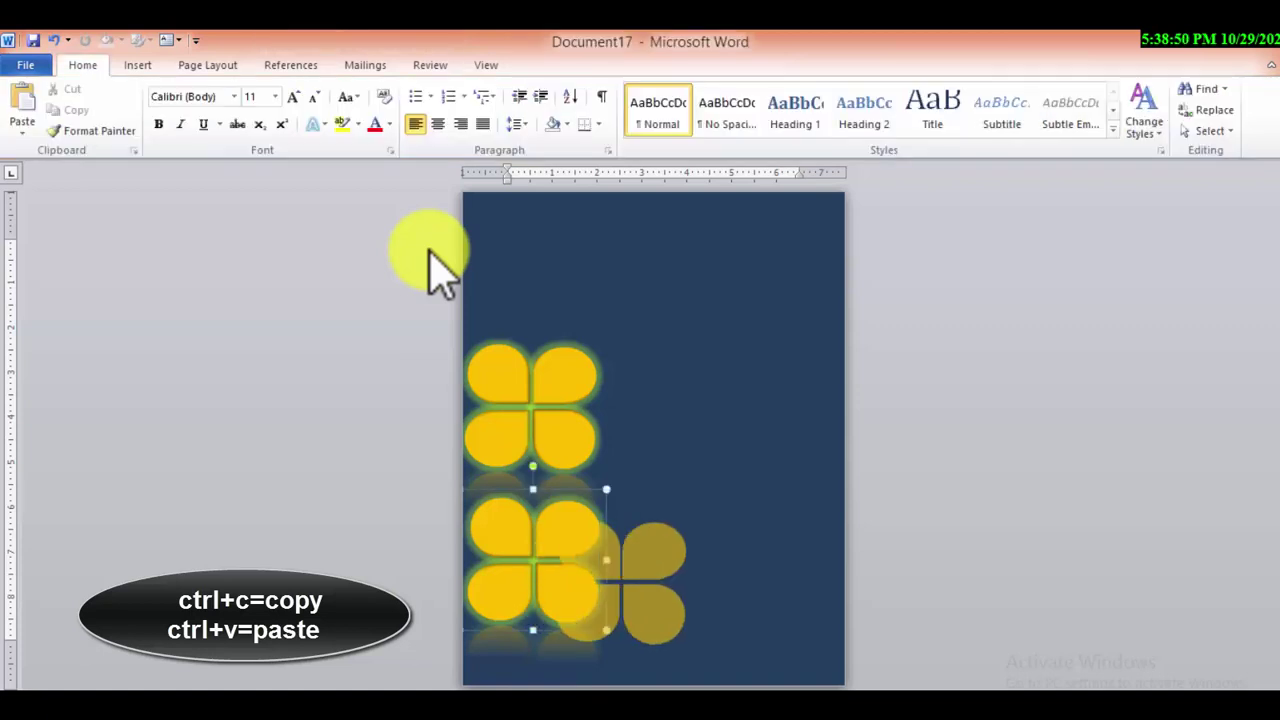
key(ctrl+v)
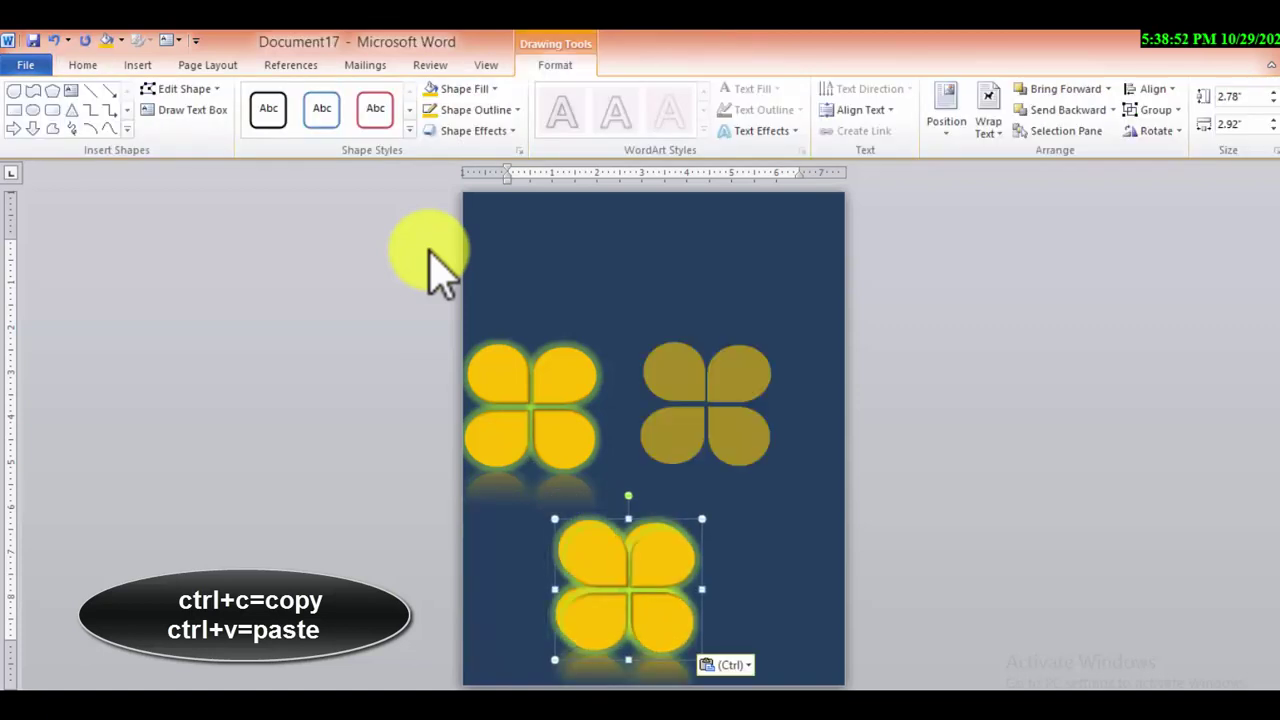
key(ctrl+v)
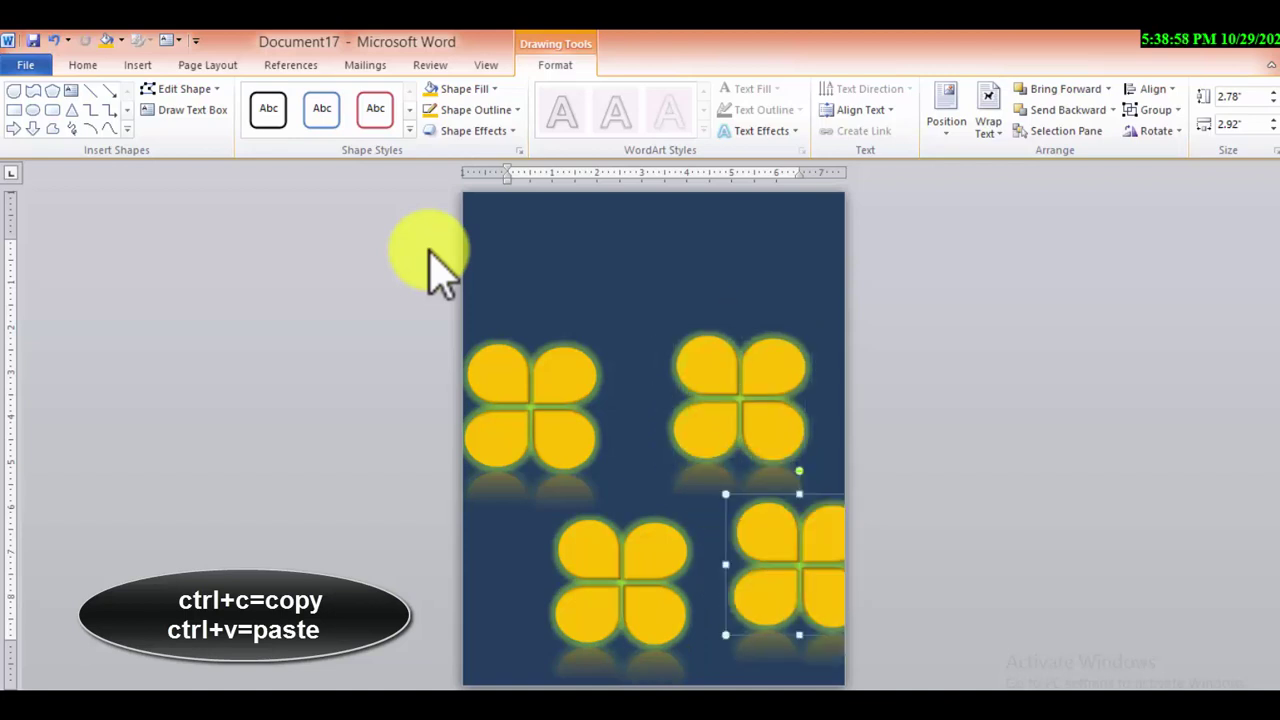
key(ctrl+v)
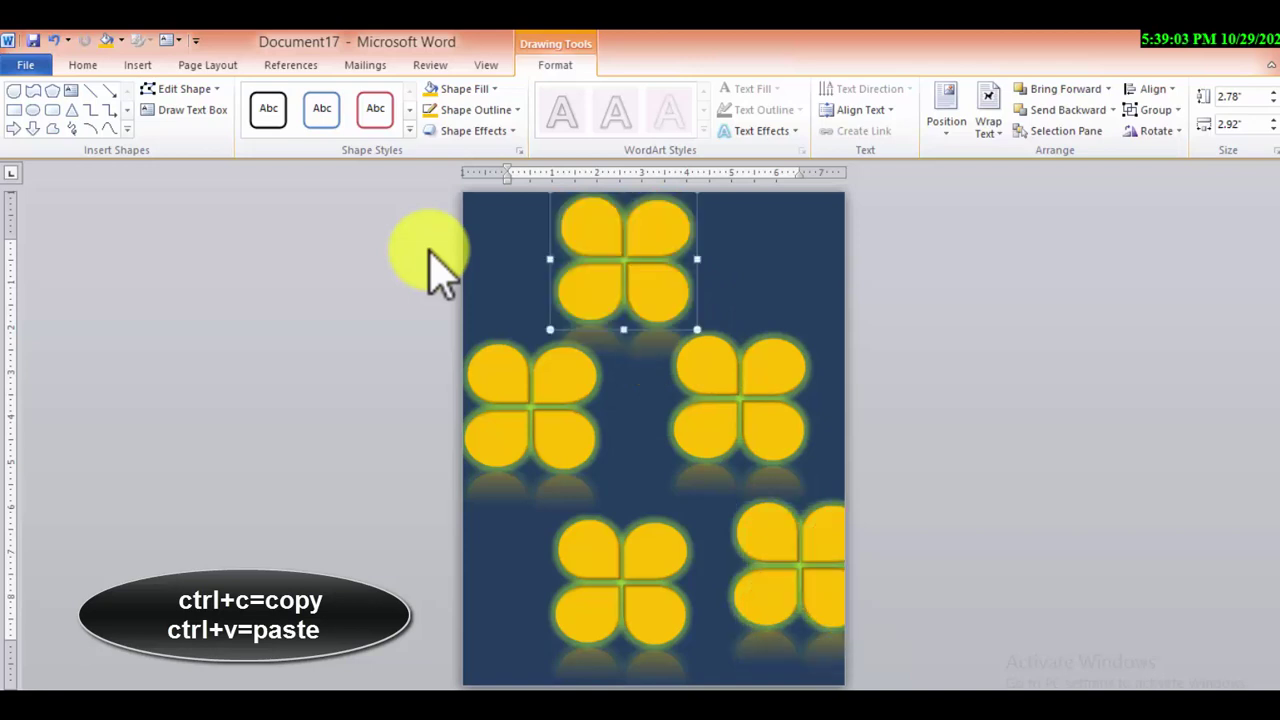
key(ctrl+v)
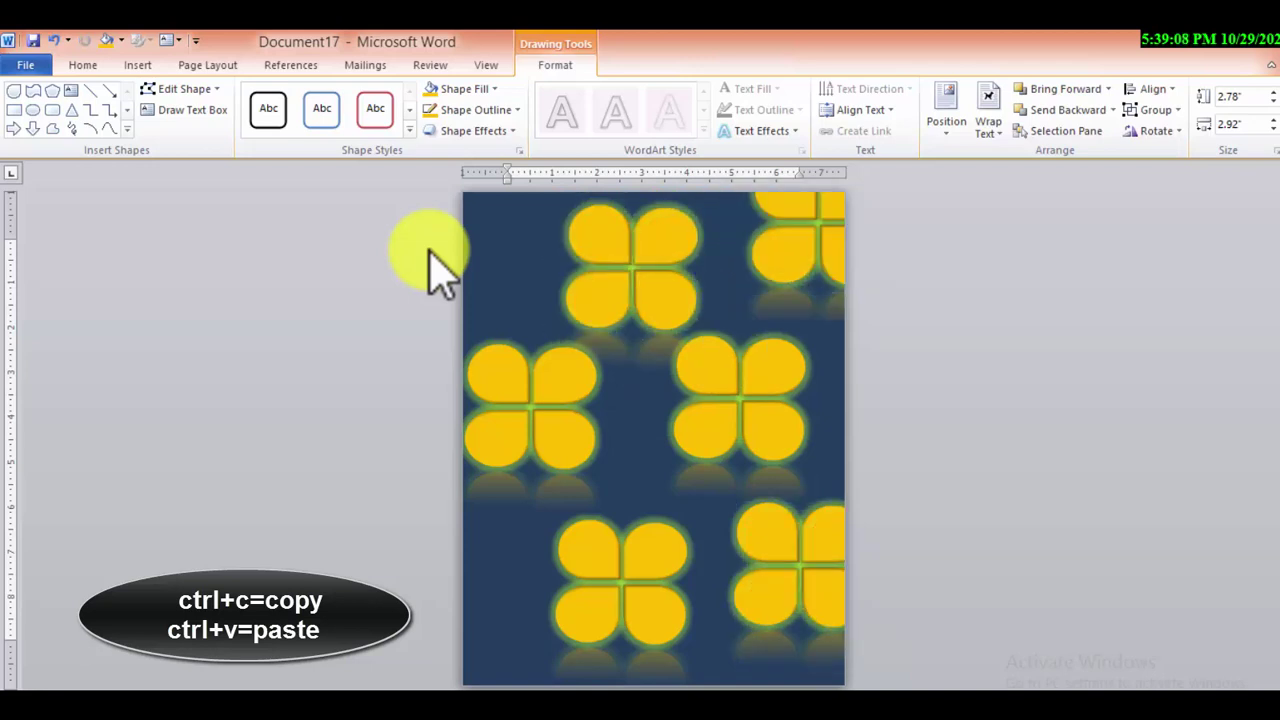
key(ctrl+v)
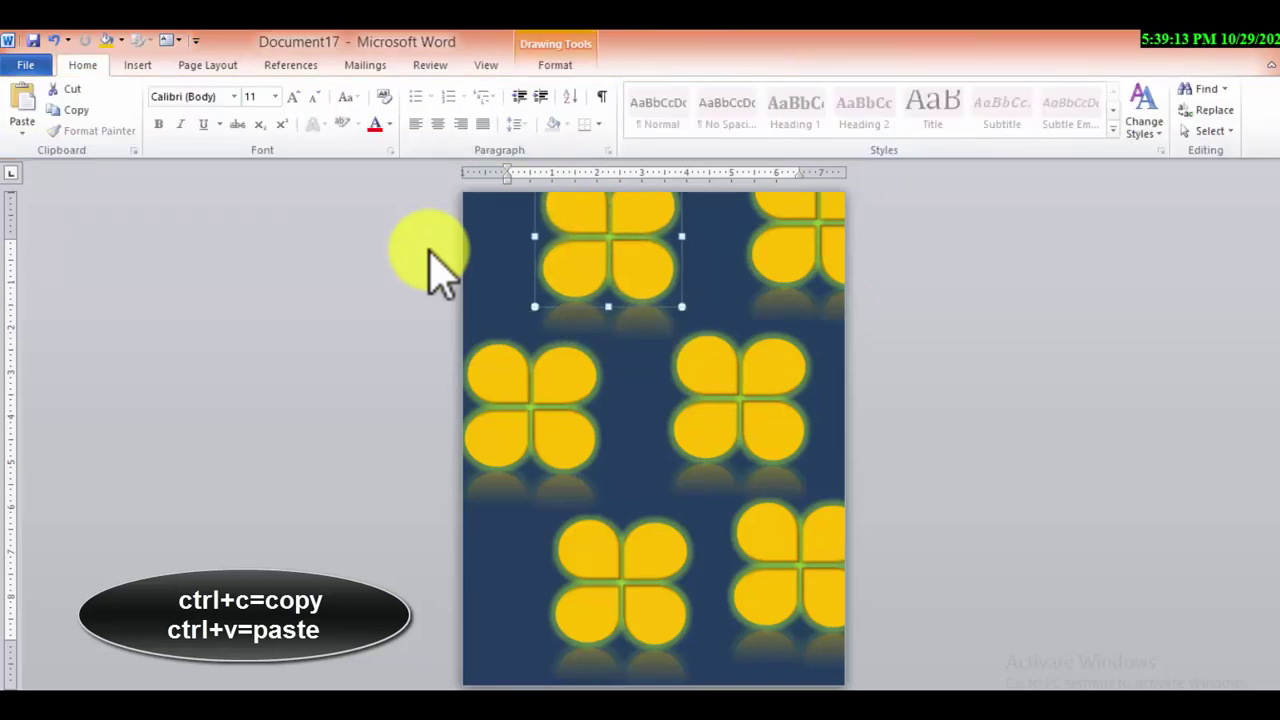
key(ctrl+v)
key(ctrl+v)
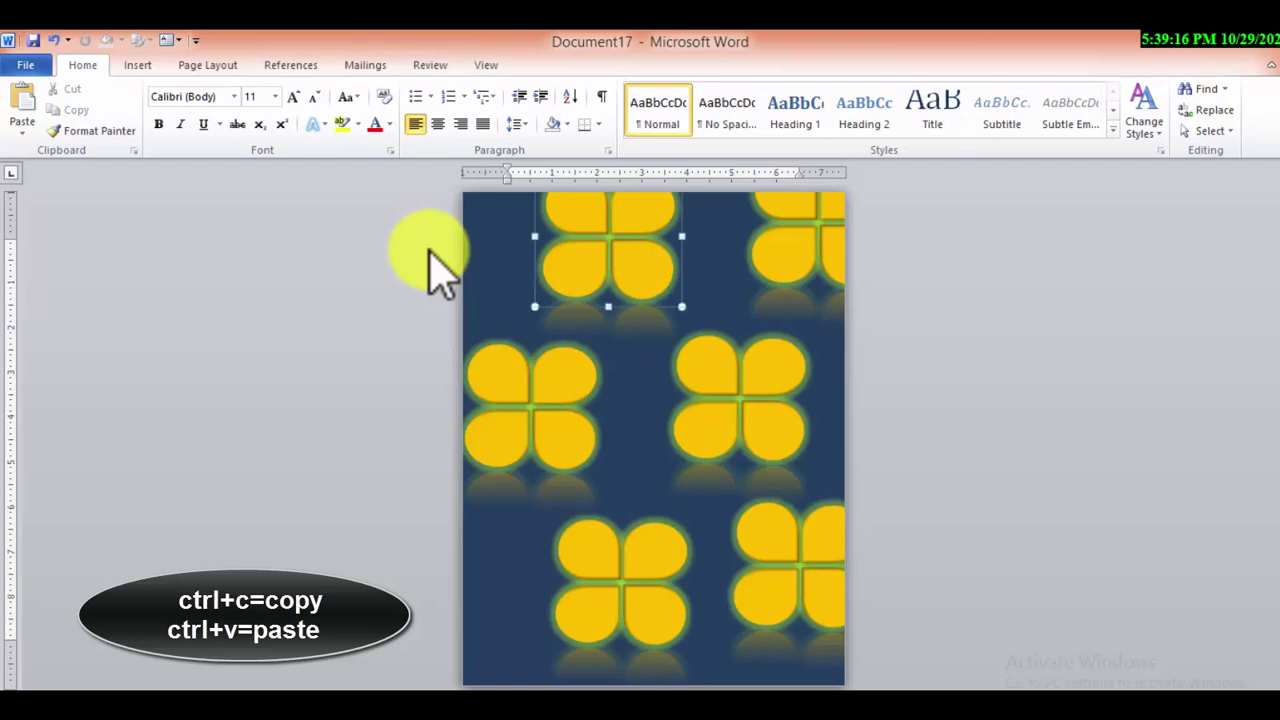
key(ctrl+v)
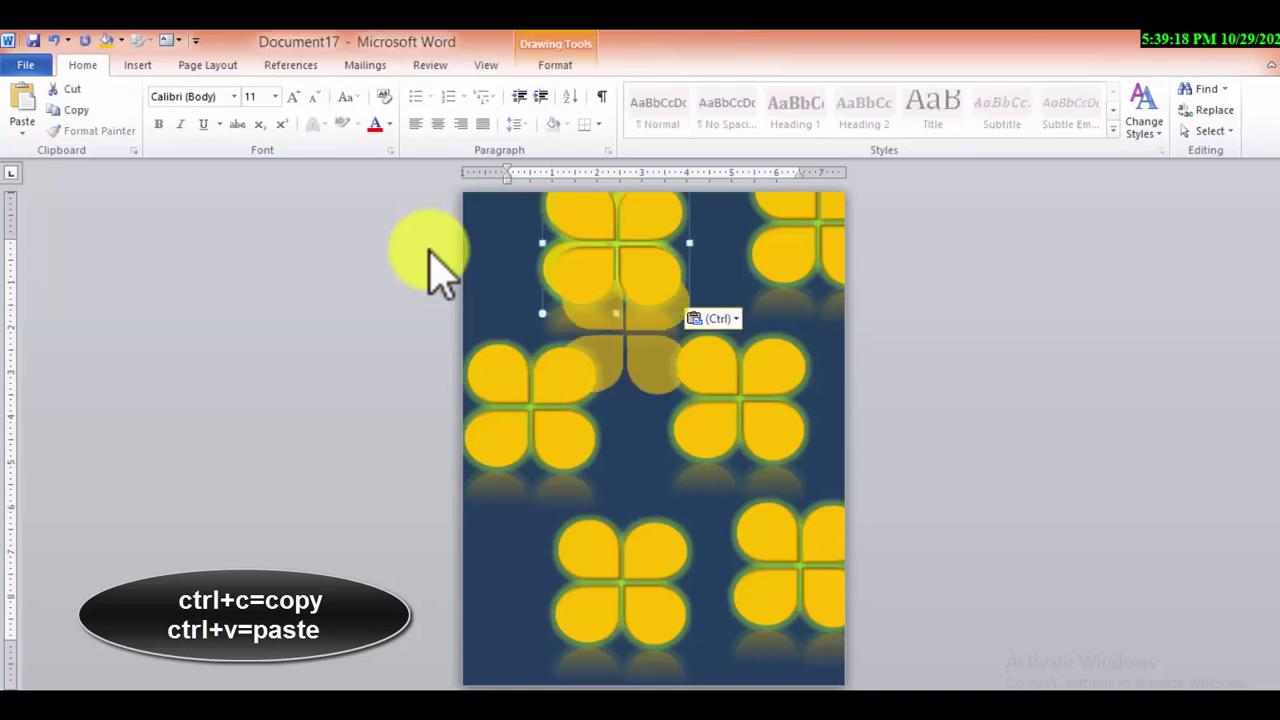
- Open the flower copy's fill settings and try a semi-transparent solid fill
key(shift+F10)
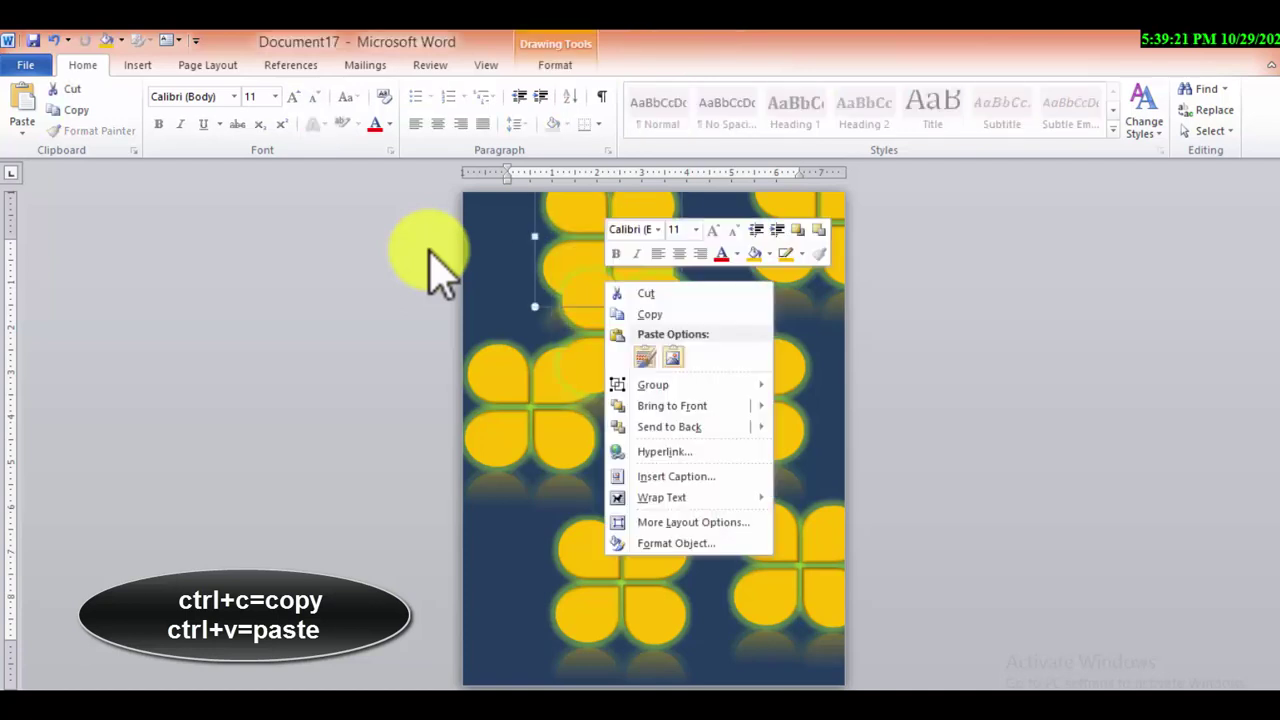
key(Escape)
key(shift+F10)
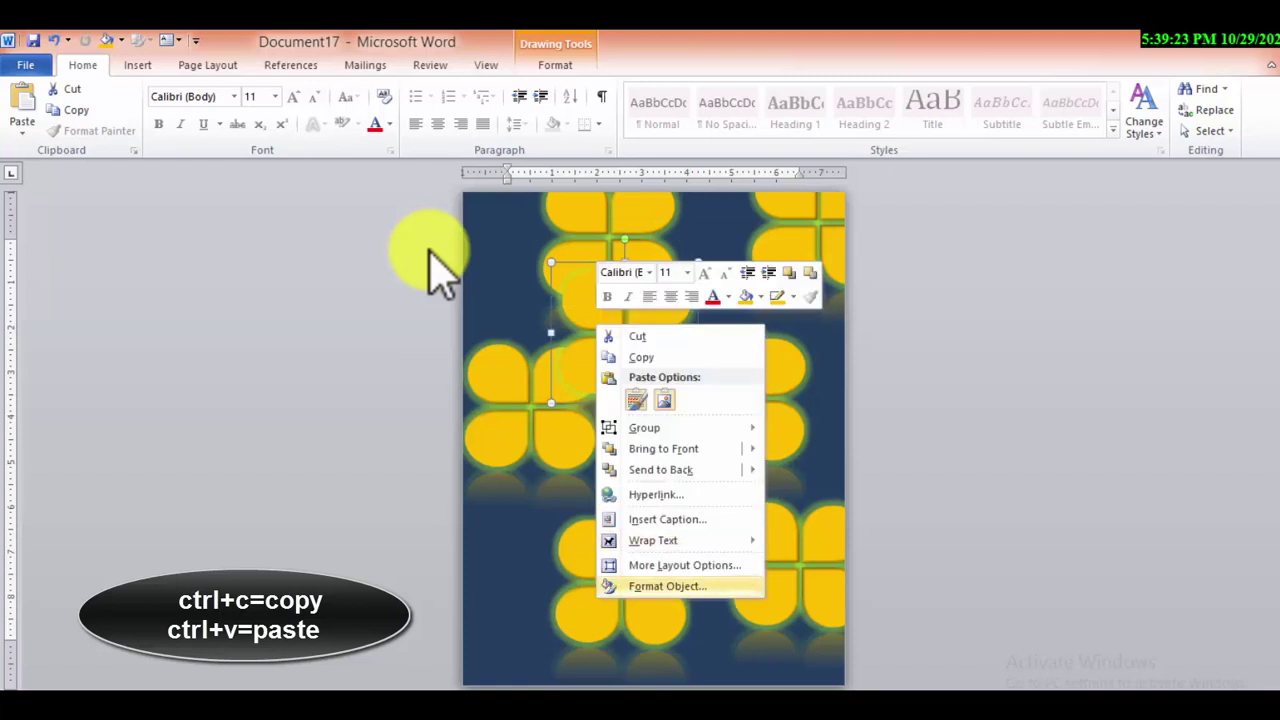
key(Escape)
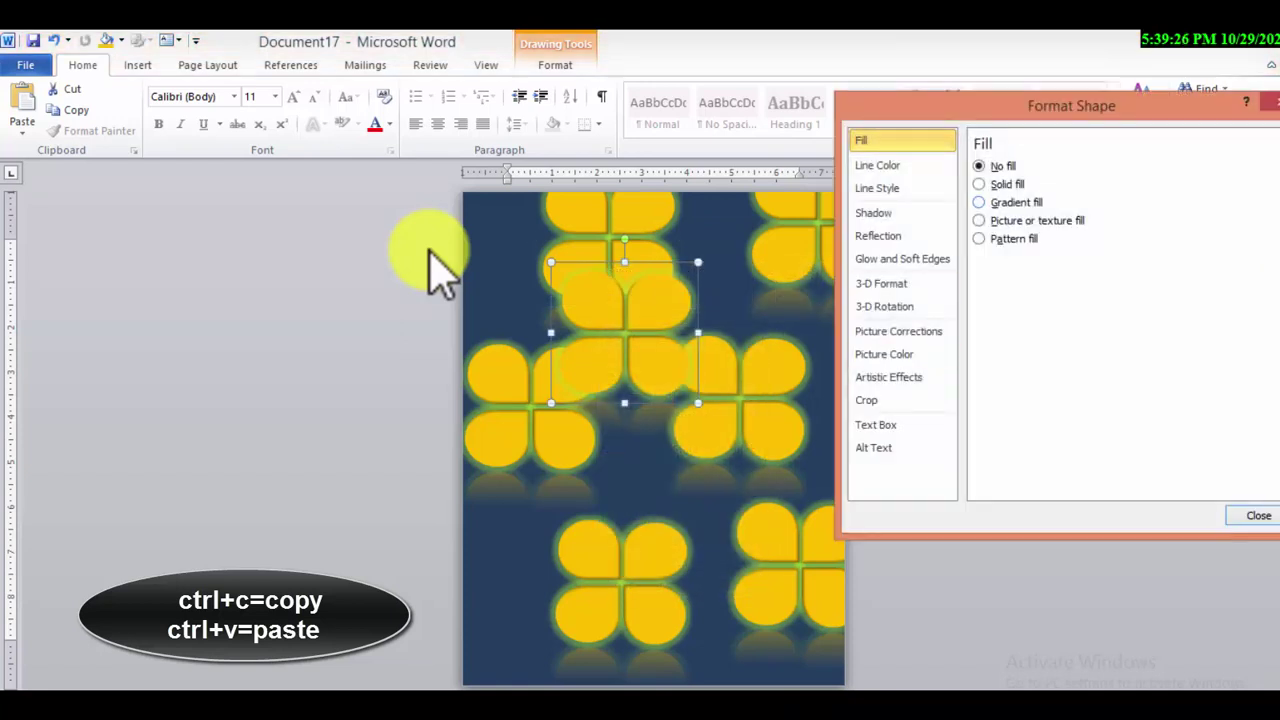
key(Down)
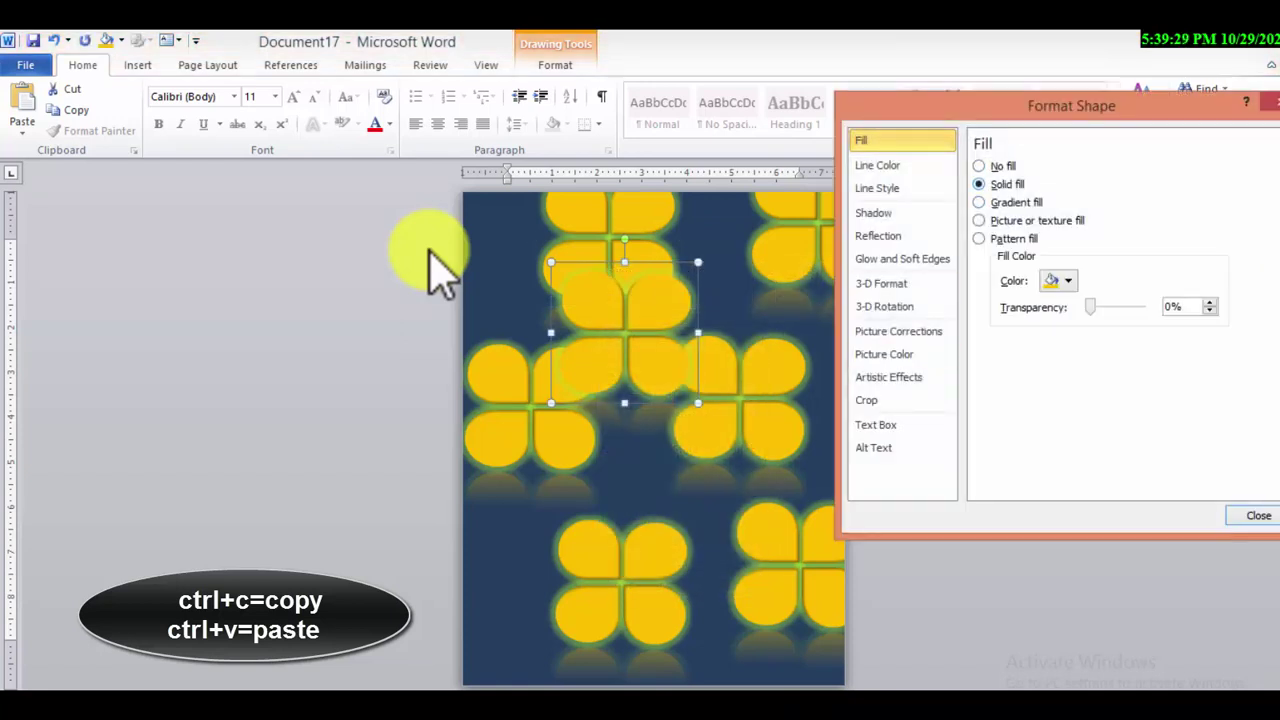
mouse_move(1090, 307)
mouse_down()
mouse_move(1115, 307)
mouse_move(1094, 307)
mouse_up()
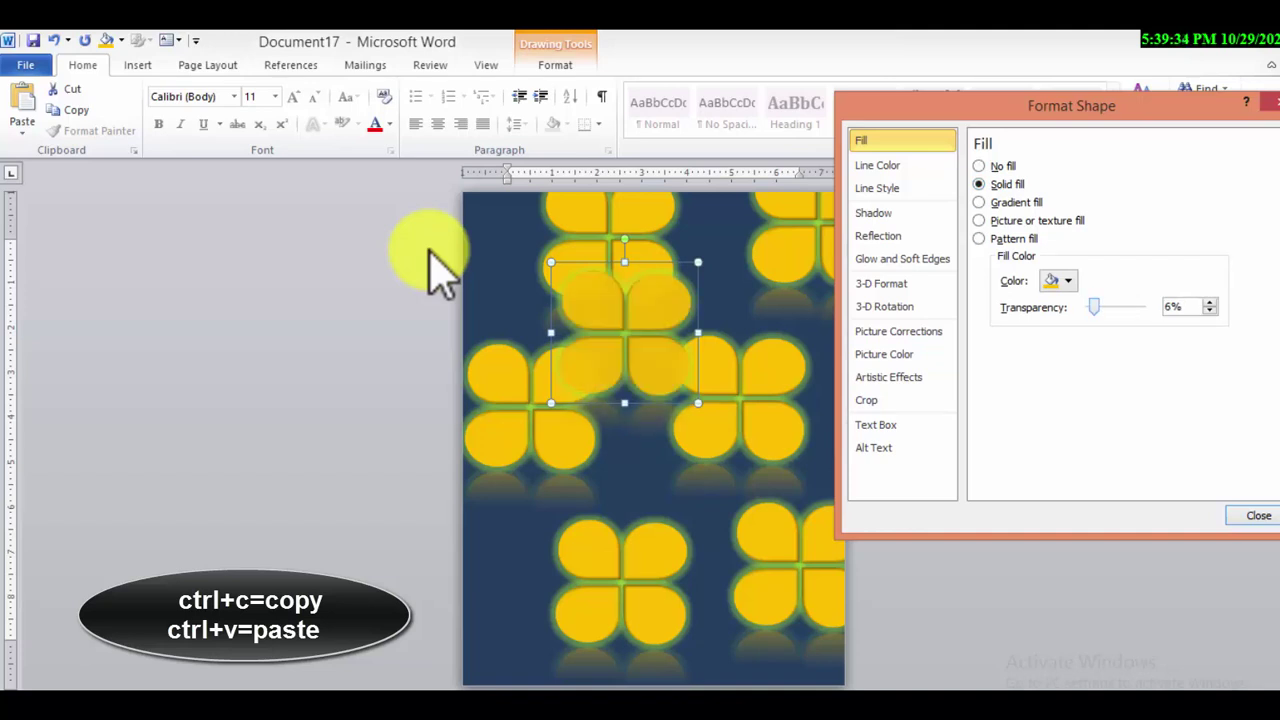
- Switch the flower copy to a gradient fill using the yellow-to-red Fire preset
key(Down)
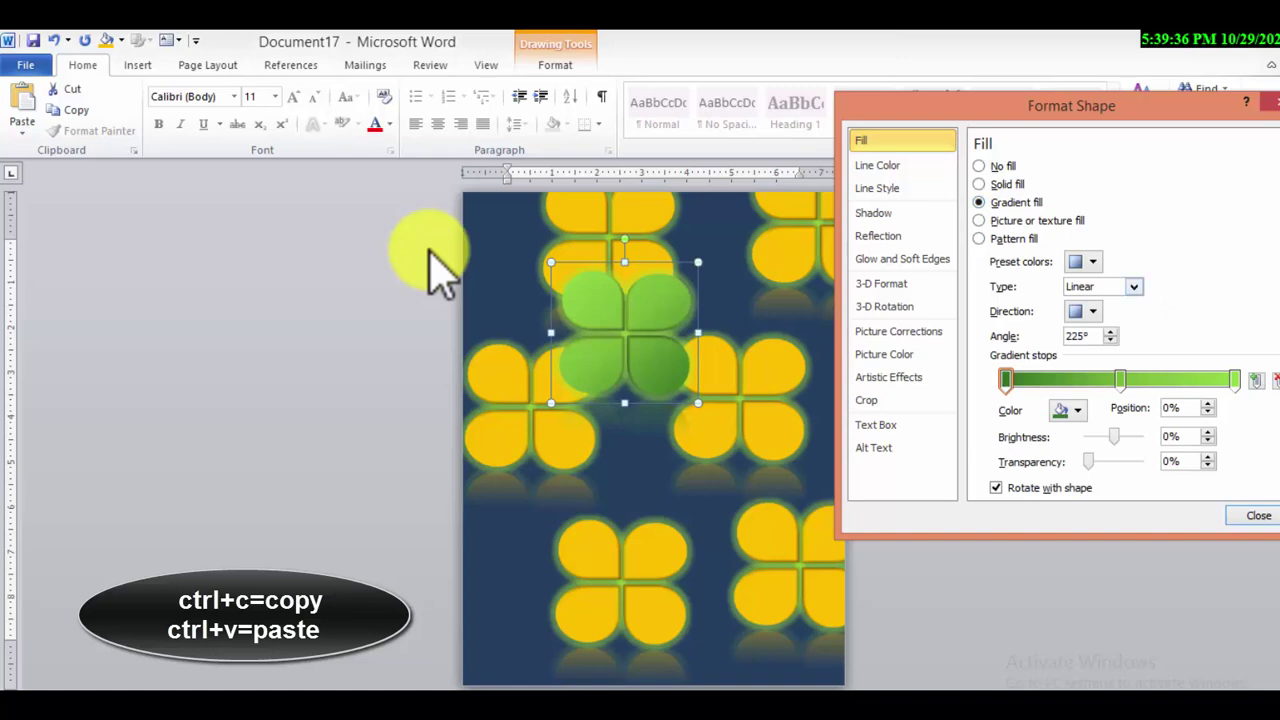
key(alt+Down)
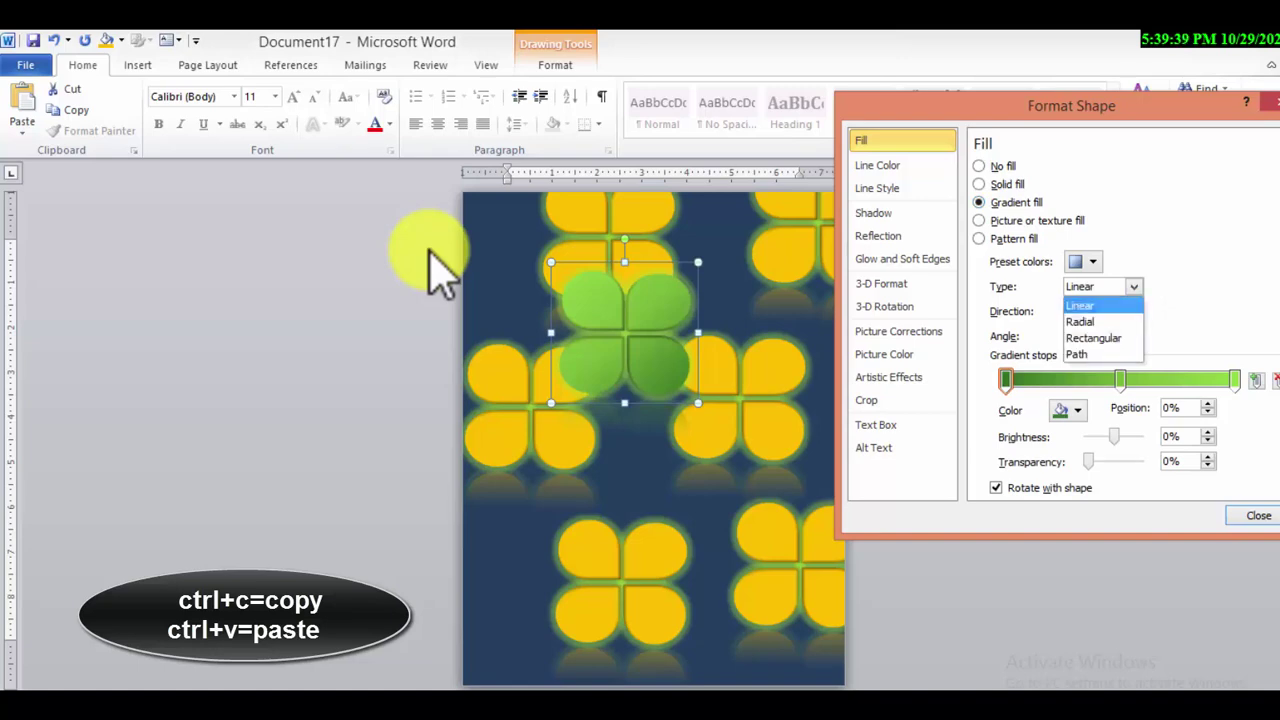
key(Escape)
key(shift+Tab)
key(alt+Down)
key(Down)
key(Right)
key(Right)
key(Return)
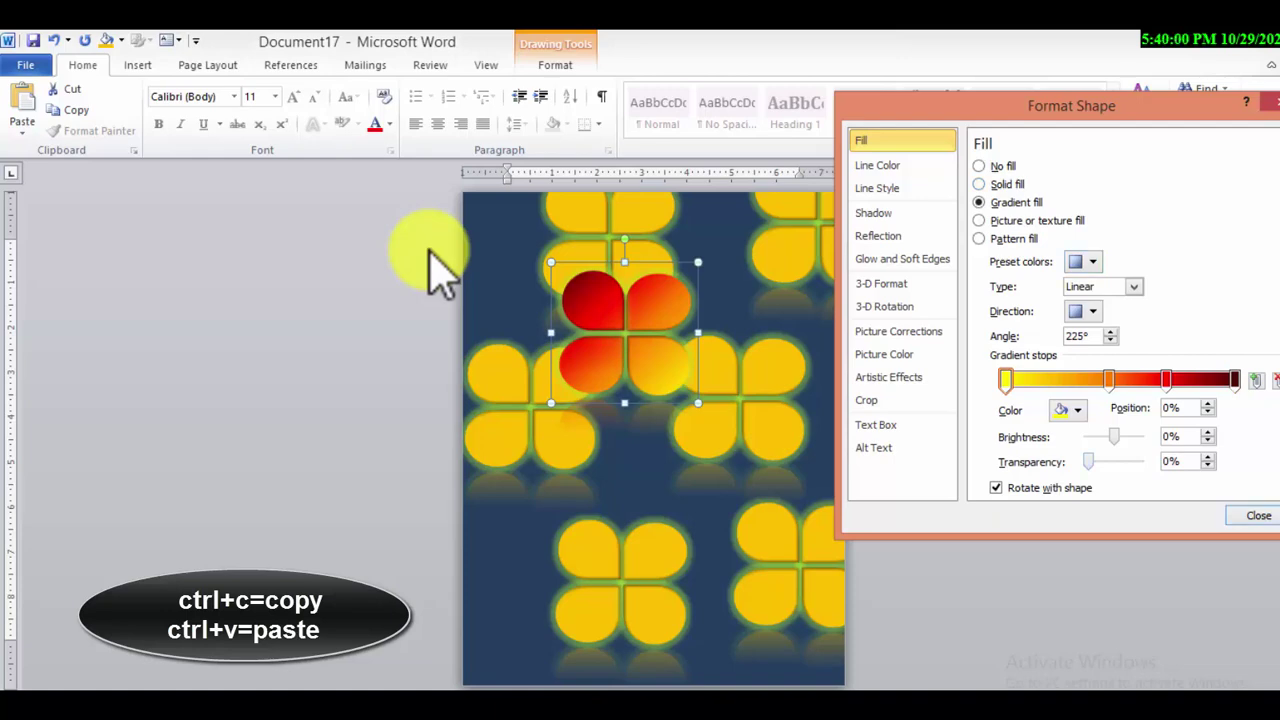
- Make the gradient's first yellow stop about 80% transparent so the navy page shows through
drag(1088, 462, 1138, 462)
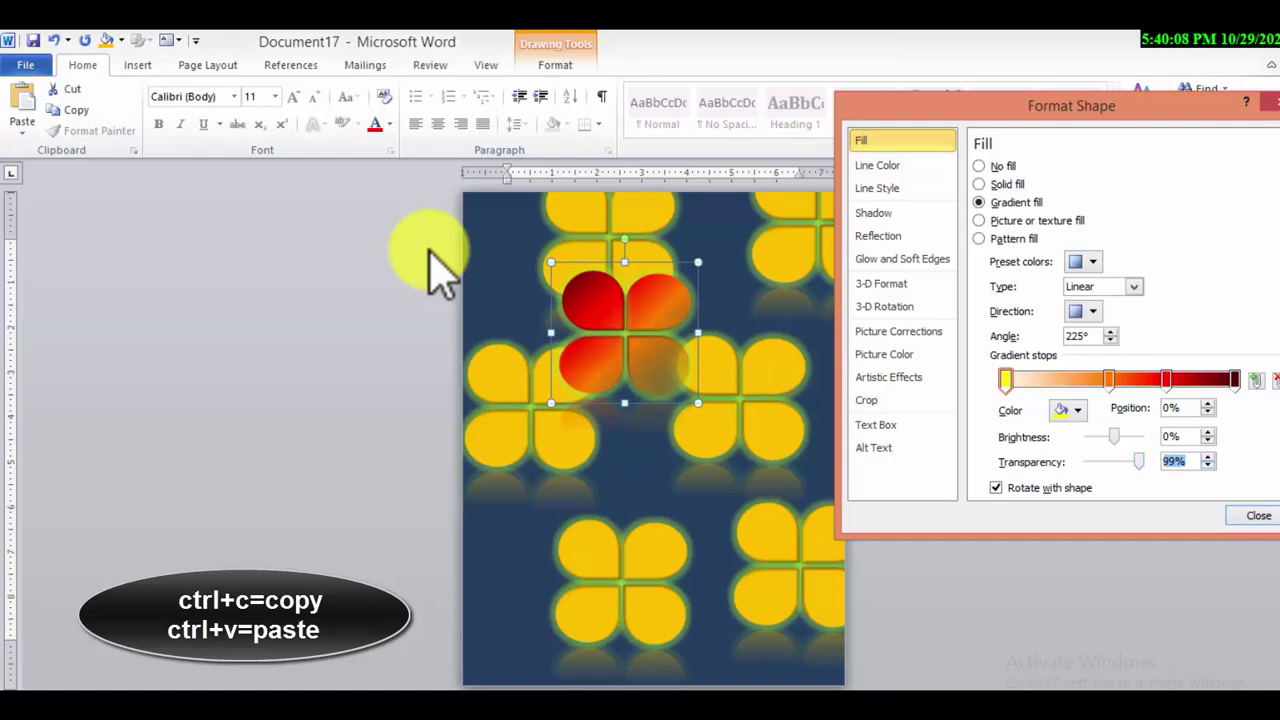
key(Down)
key(Down)
key(Down)
key(Down)
key(Down)
key(Down)
key(Down)
key(Down)
key(Down)
key(Down)
key(Down)
key(Down)
key(Down)
key(Down)
key(Down)
key(Down)
key(Down)
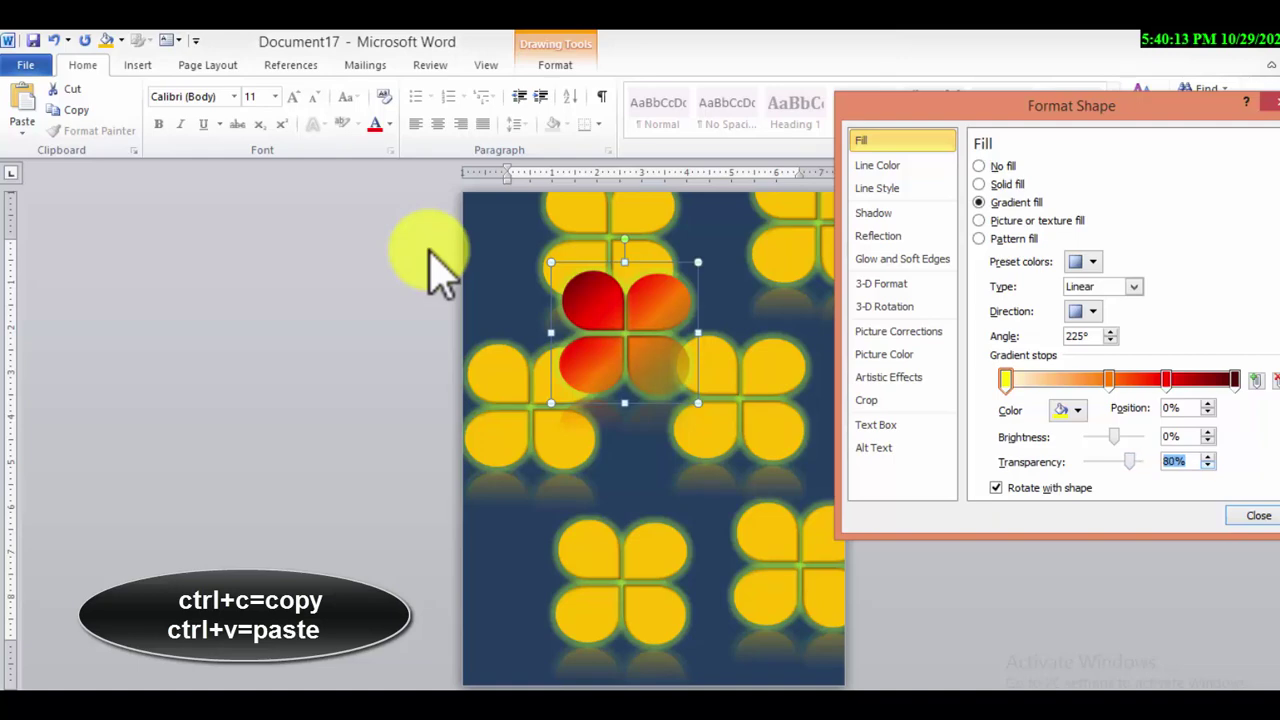
key(Down)
key(Down)
key(Down)
key(Down)
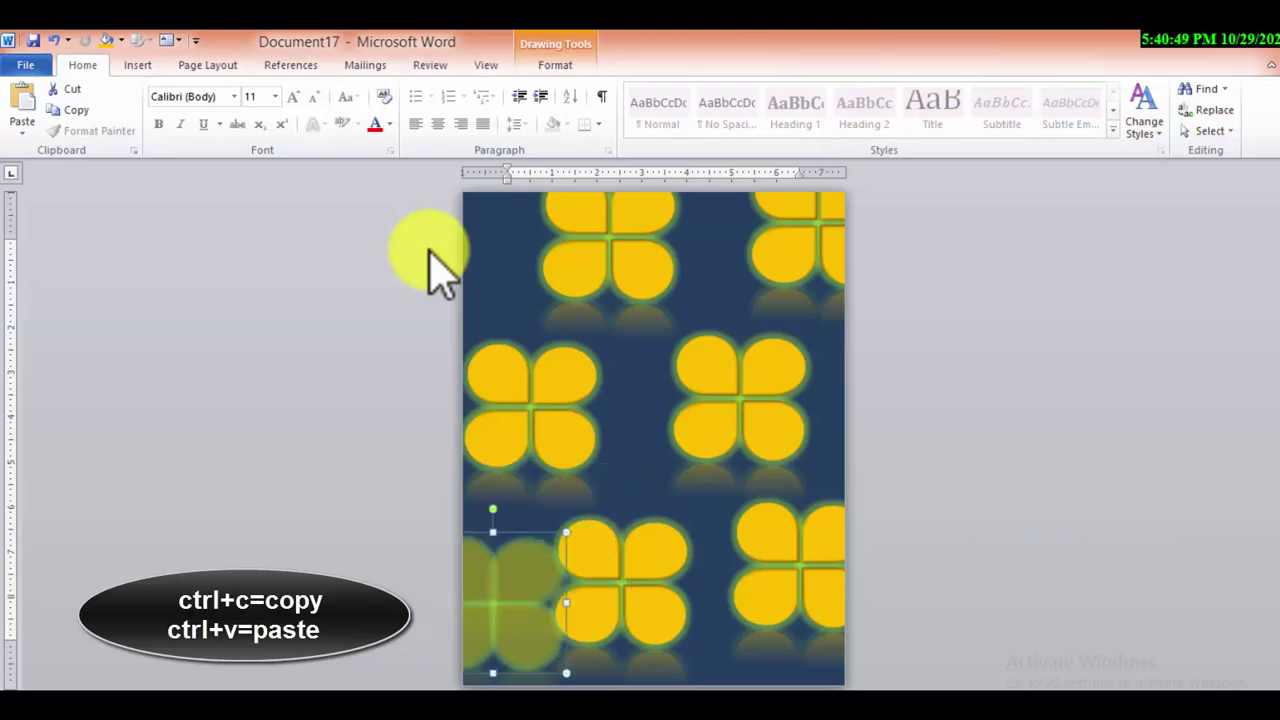
- Paste eight faded flower copies across the top left, top right, centre and mid-page
key(ctrl+v)
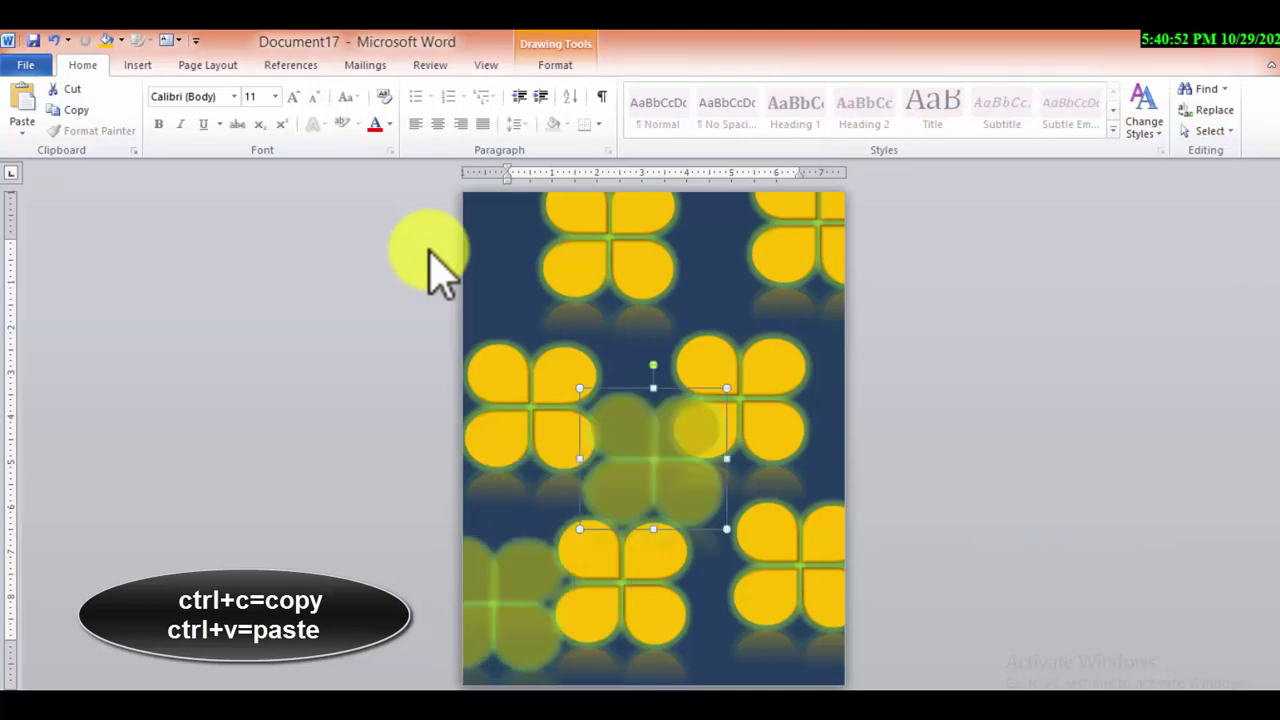
key(ctrl+v)
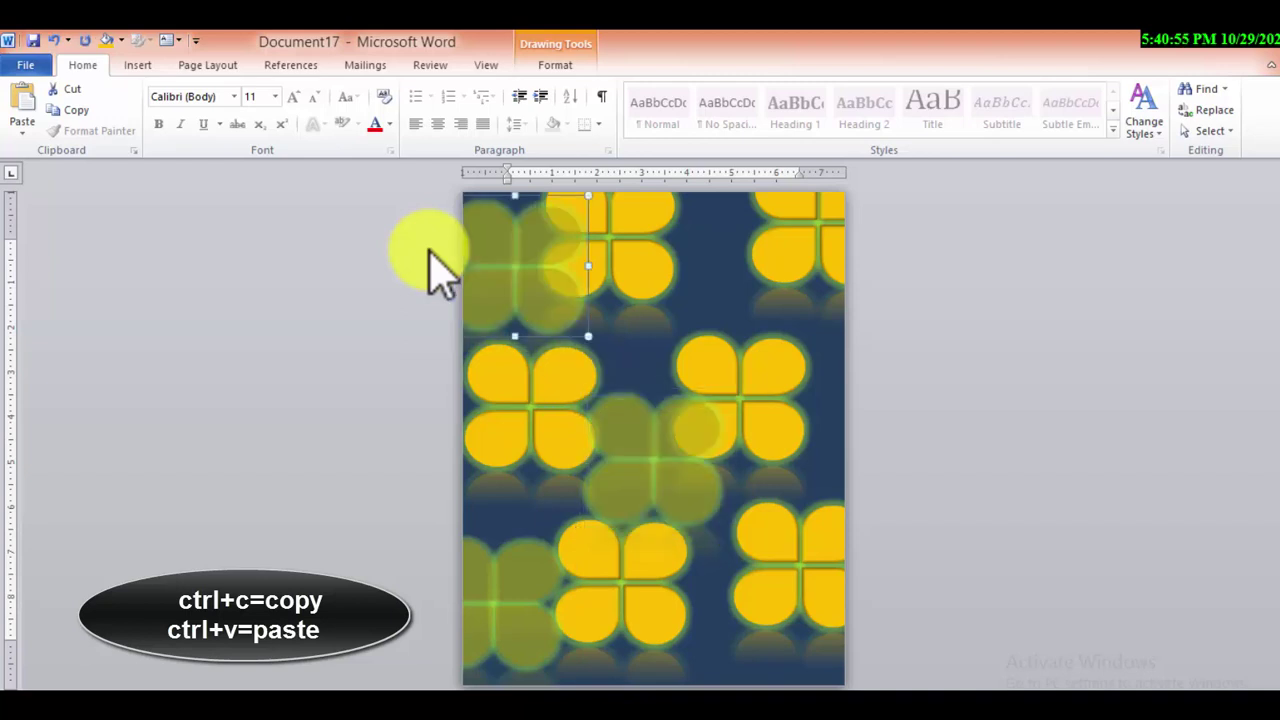
key(ctrl+v)
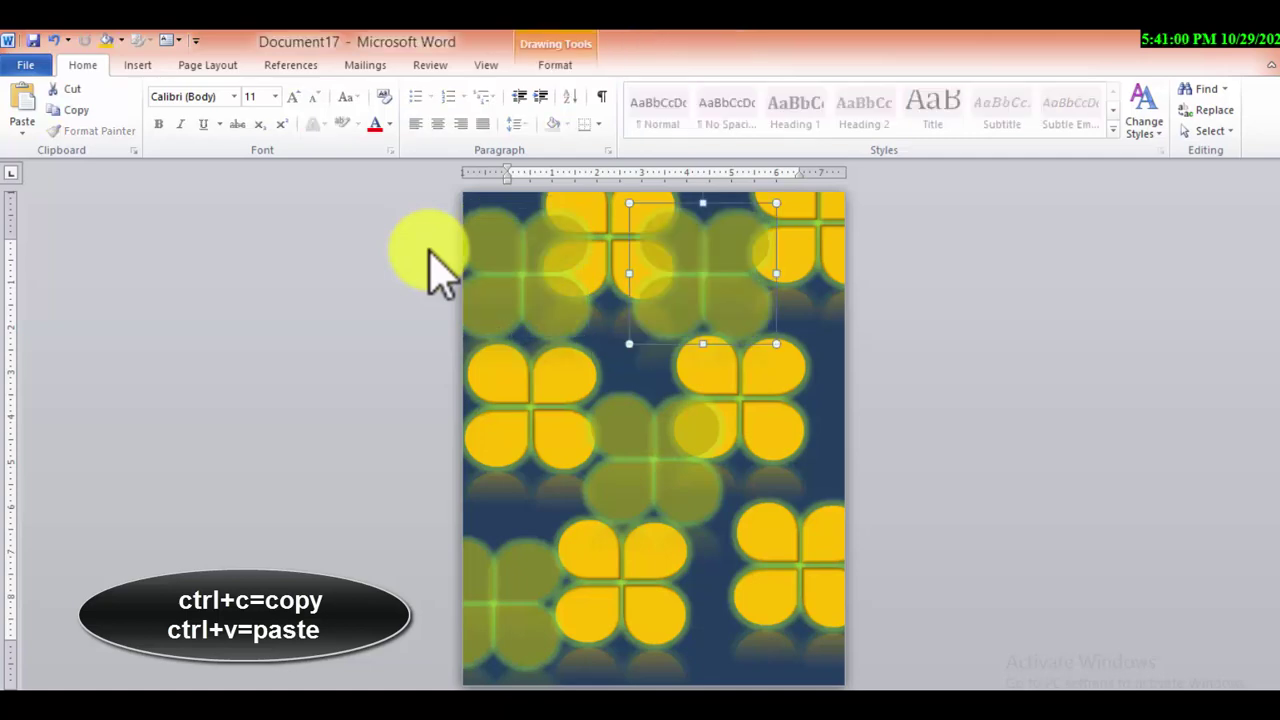
key(ctrl+v)
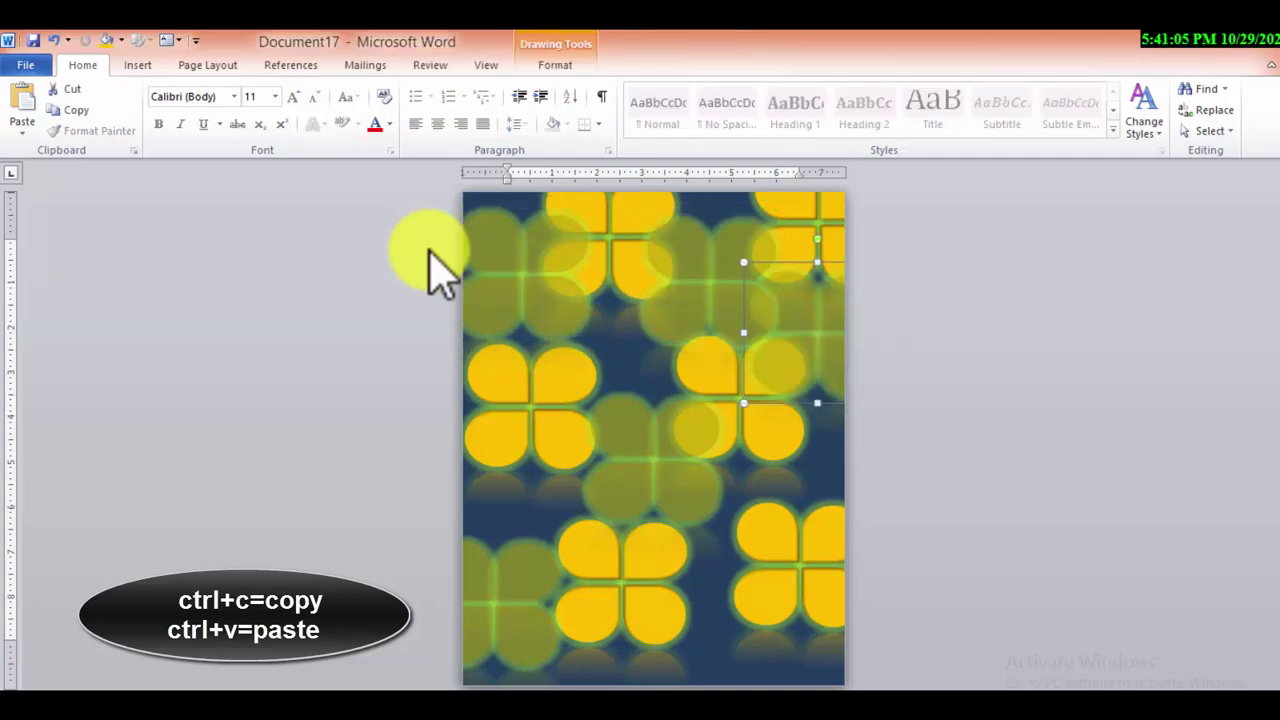
key(ctrl+v)
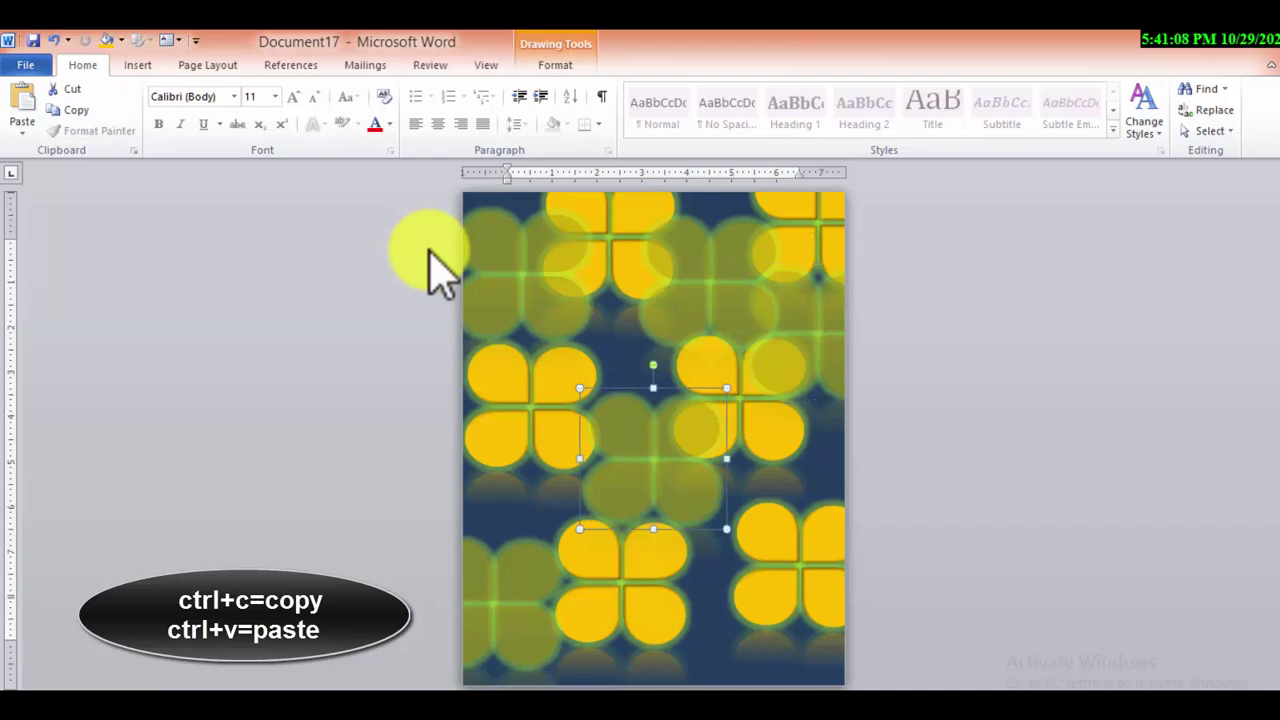
key(ctrl+v)
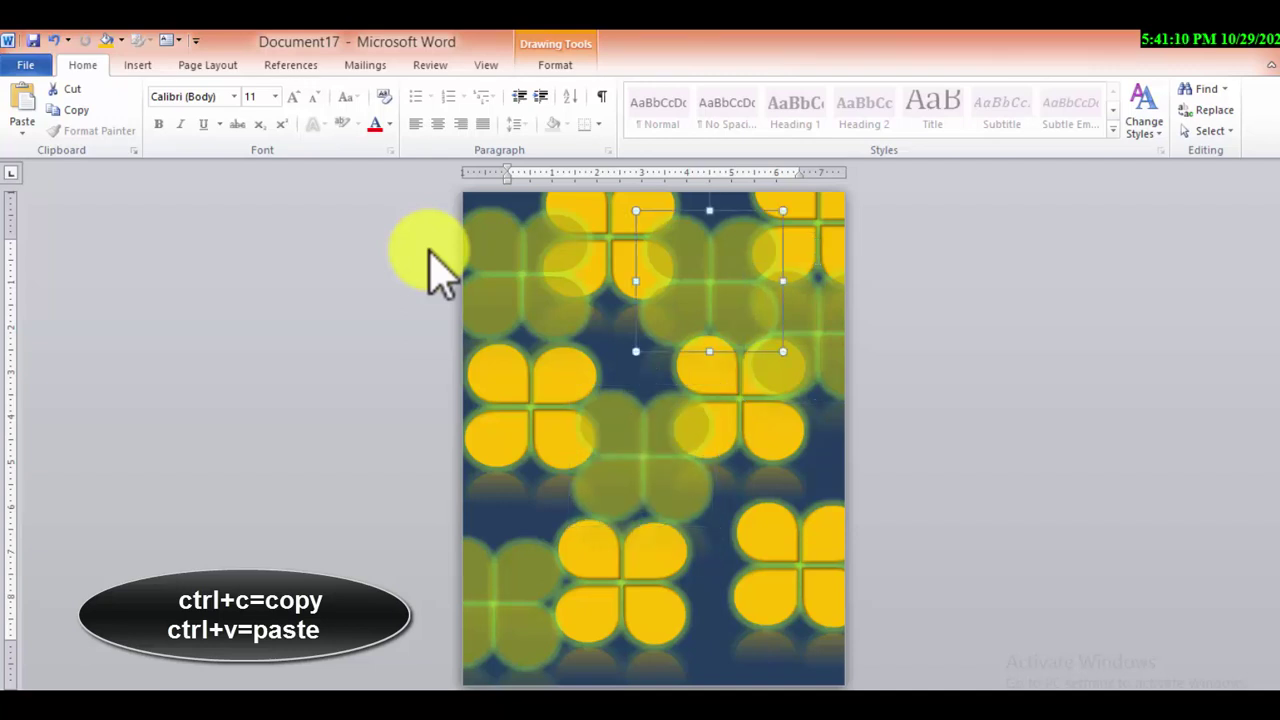
key(ctrl+v)
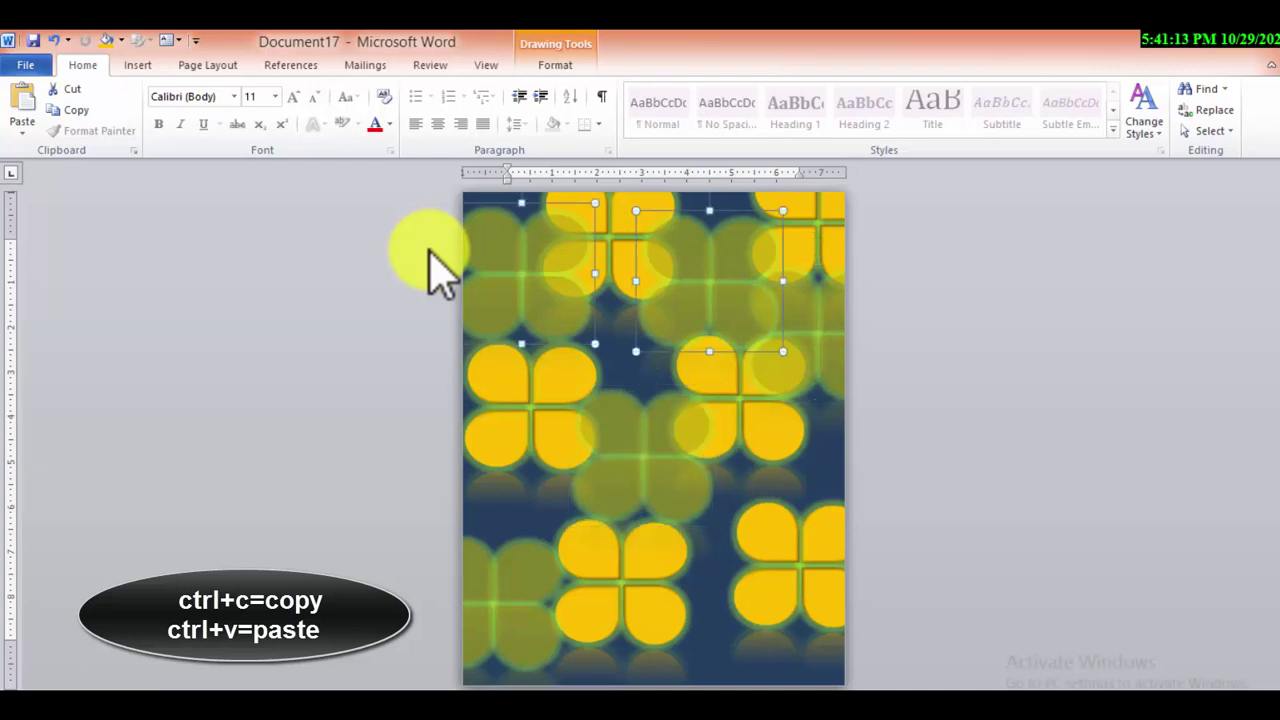
key(ctrl+v)
key(ctrl+v)
key(ctrl+v)
- Bring up the Format Shape settings for the faded flowers
key(shift+F10)
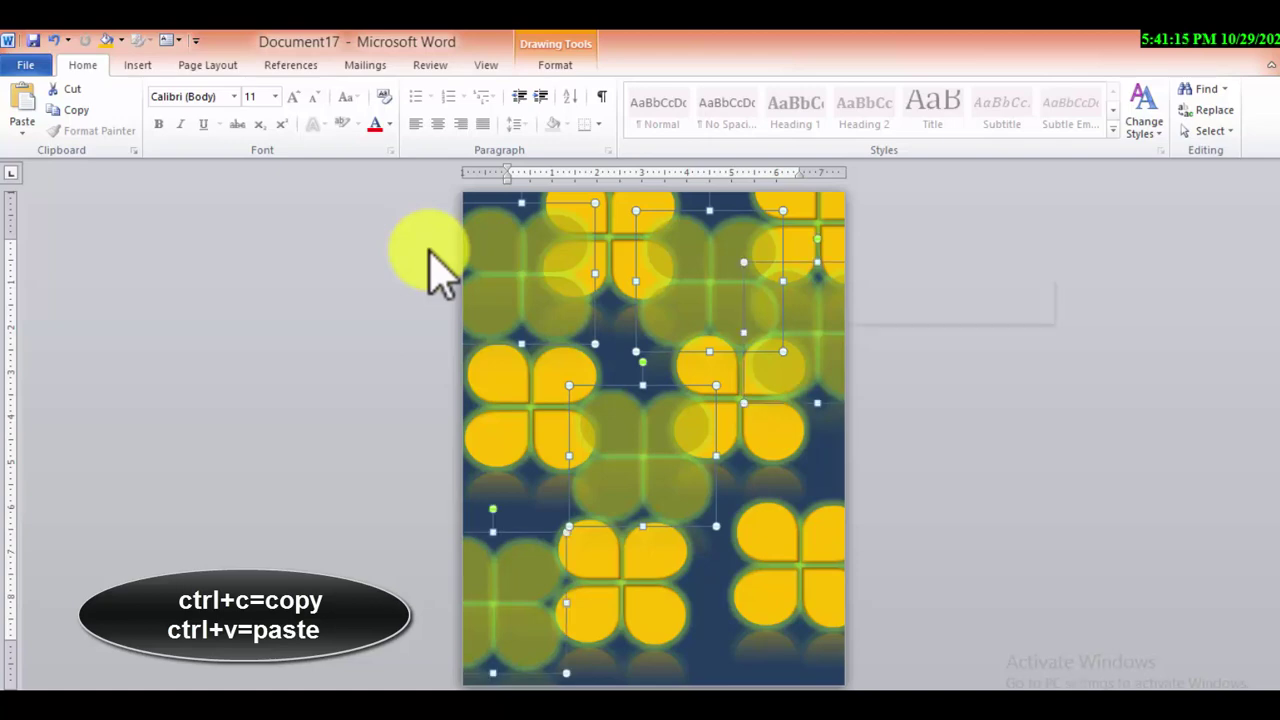
key(Up)
key(Return)
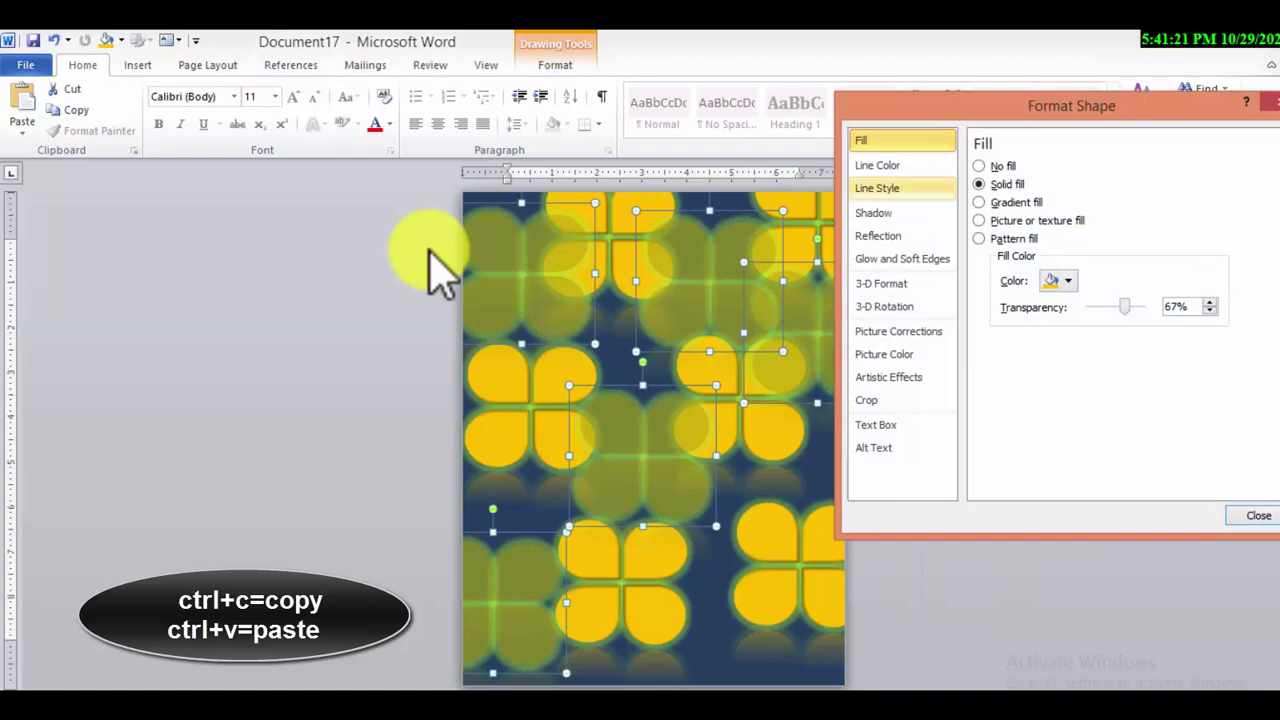
- Give the faded flowers the middle reflection variation: 50% transparency, 55.5% size, 4 pt distance
key(Down)
key(Down)
key(Down)
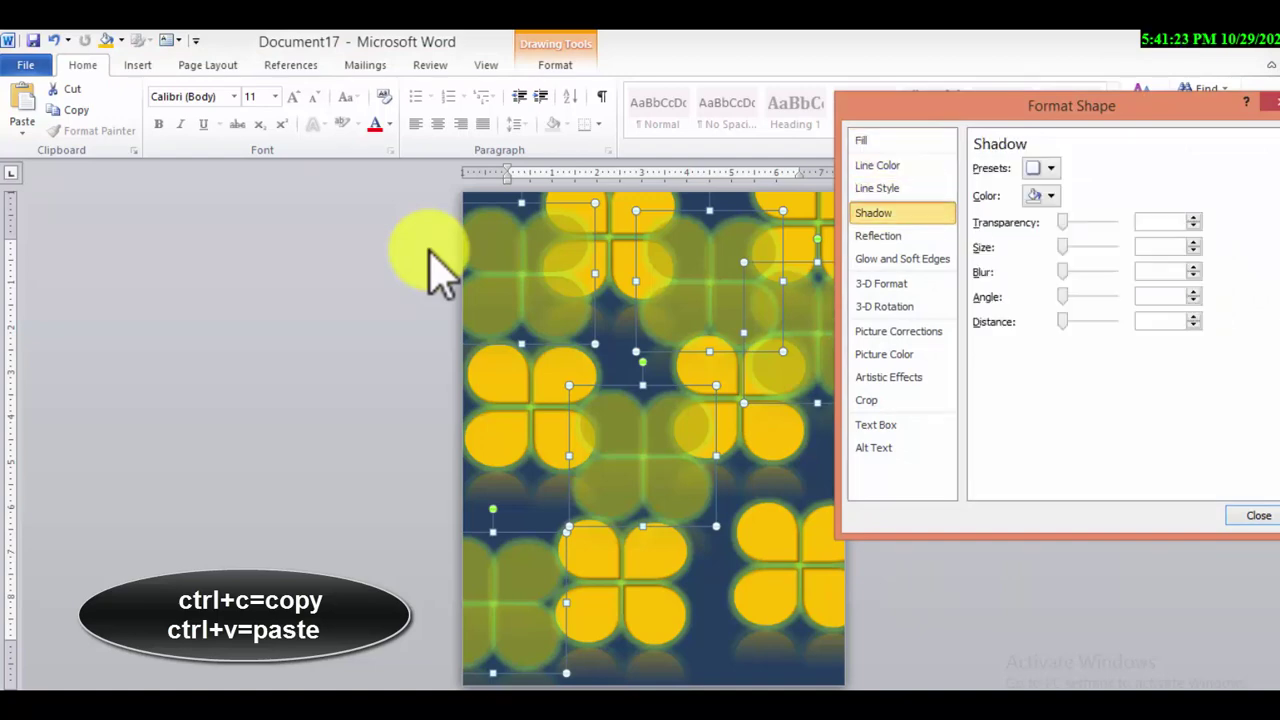
key(Down)
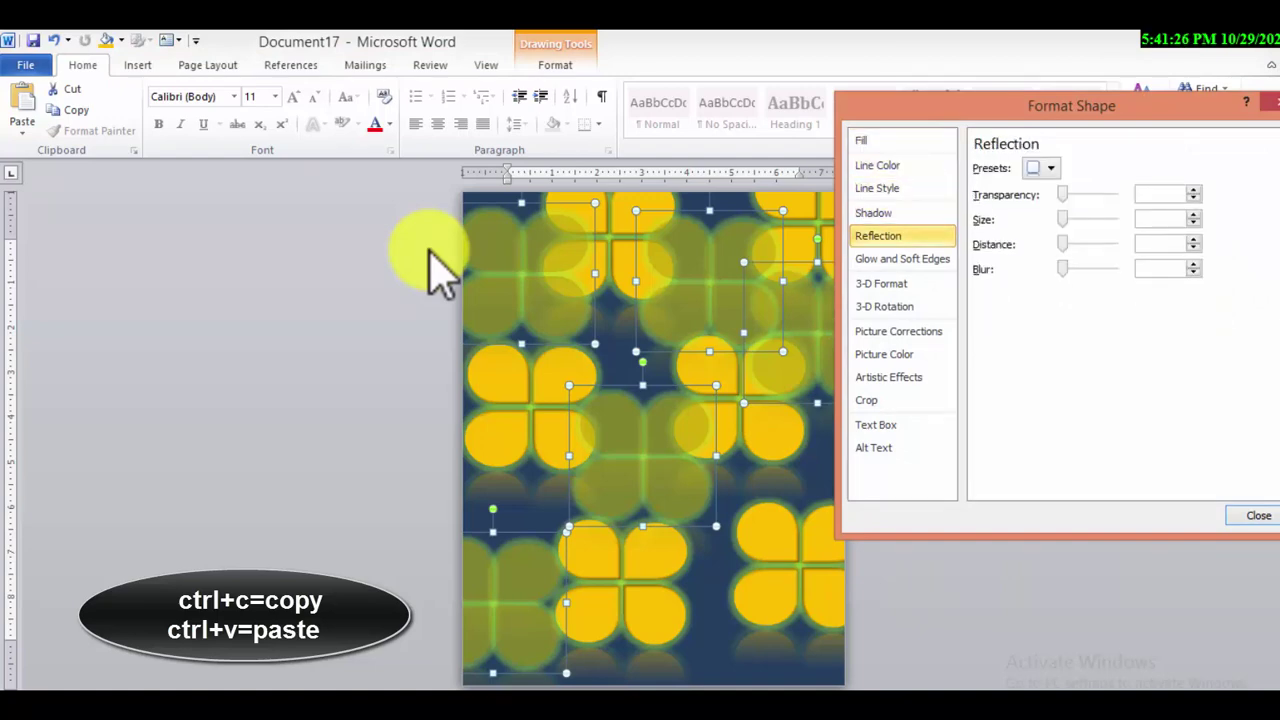
key(space)
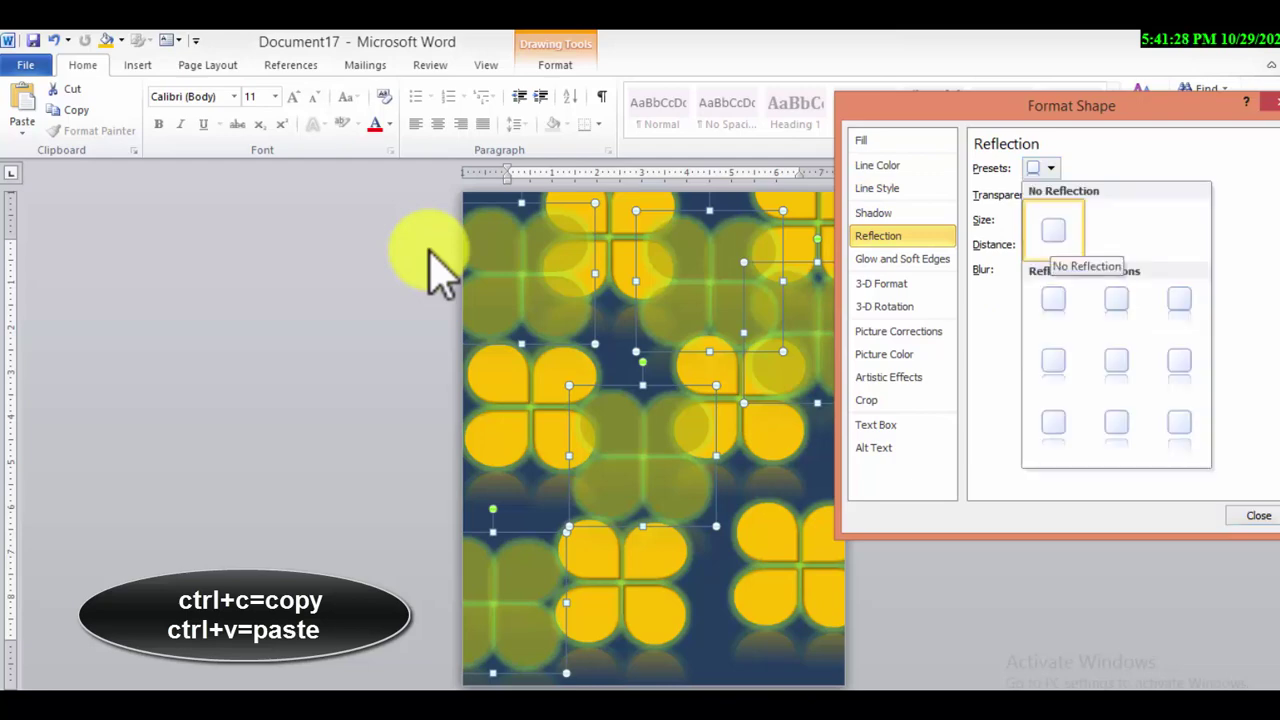
key(Down)
key(Down)
key(Right)
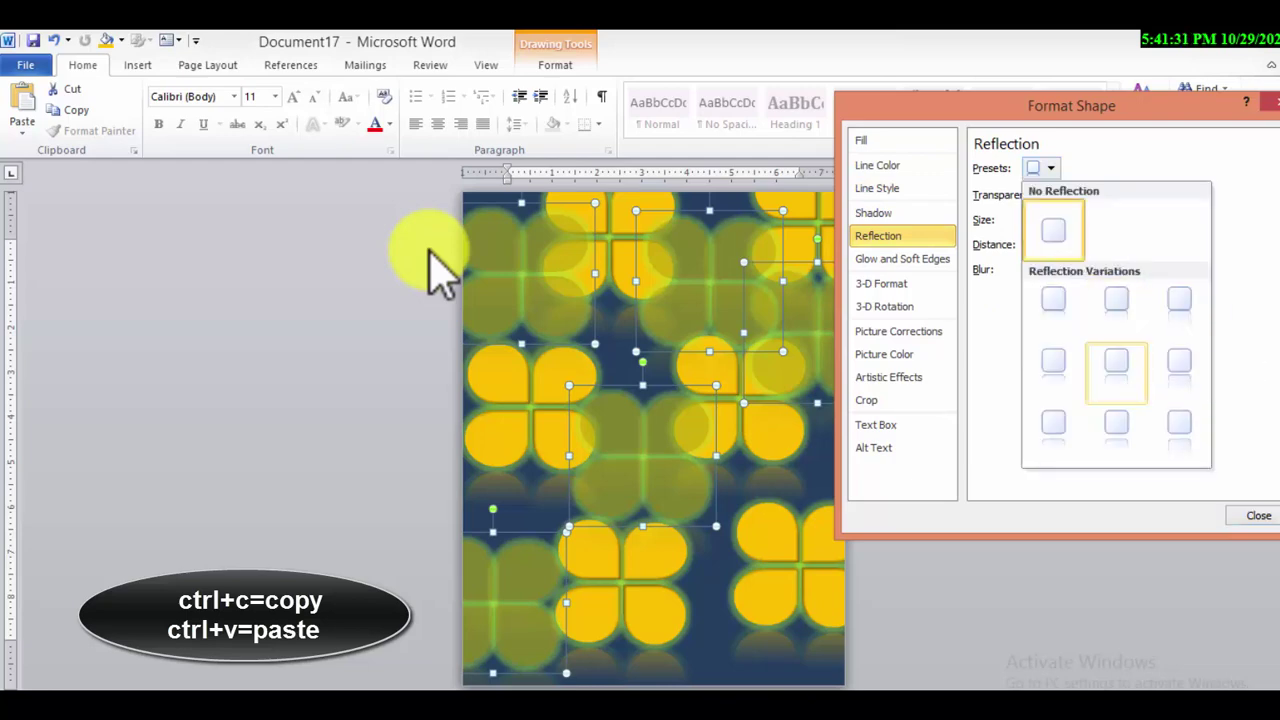
key(Return)
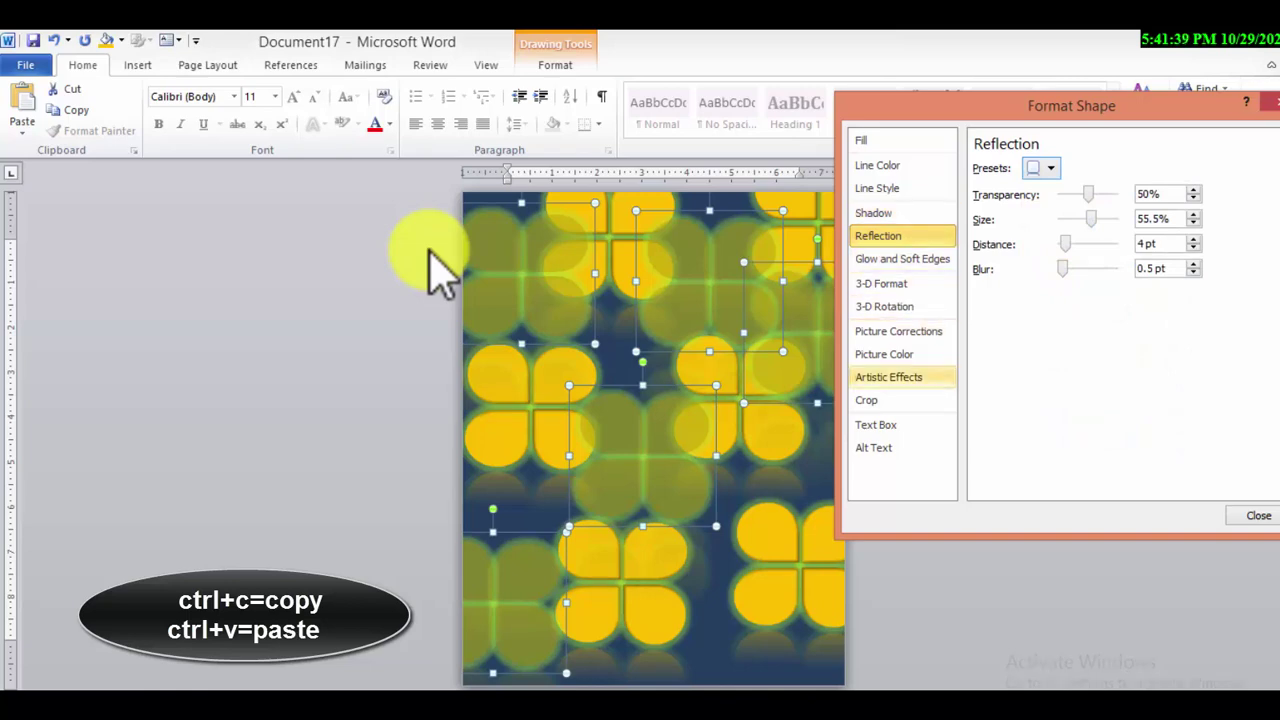
- Remove the glow from the flowers by choosing No Glow
key(Down)
key(Down)
key(Down)
key(Up)
key(Up)
key(Down)
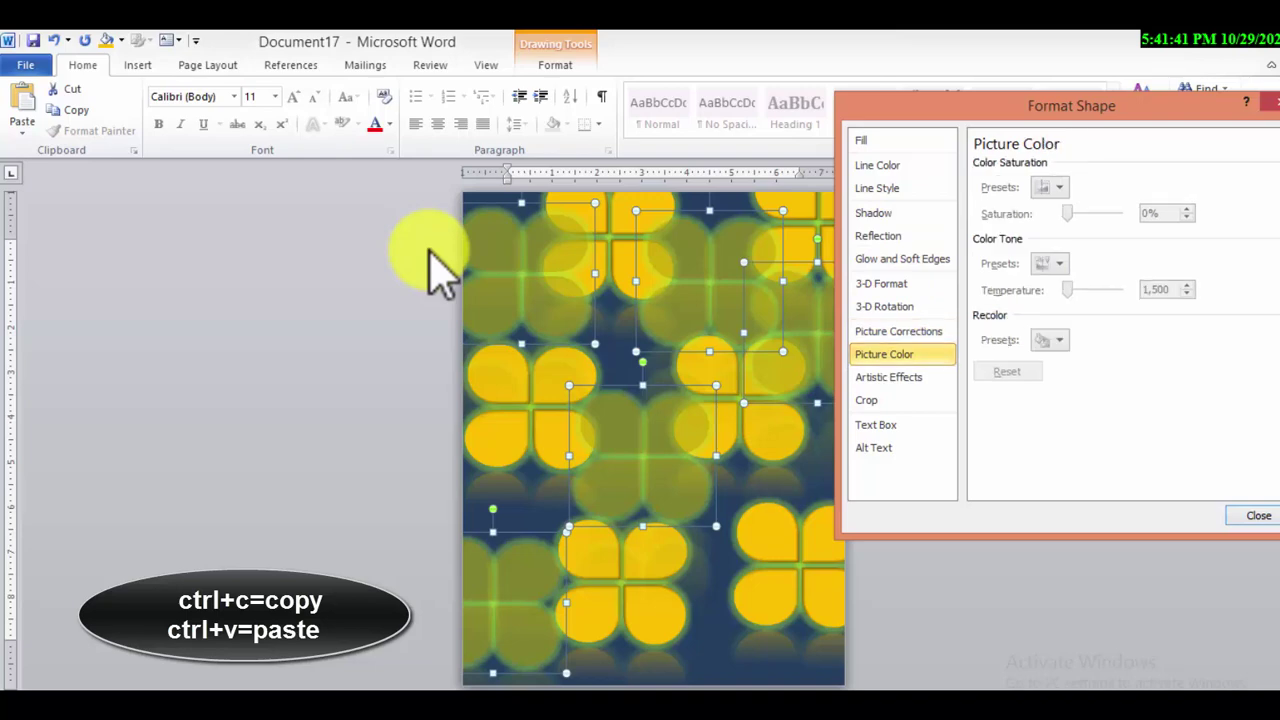
key(Up)
key(Up)
key(Up)
key(Up)
key(Down)
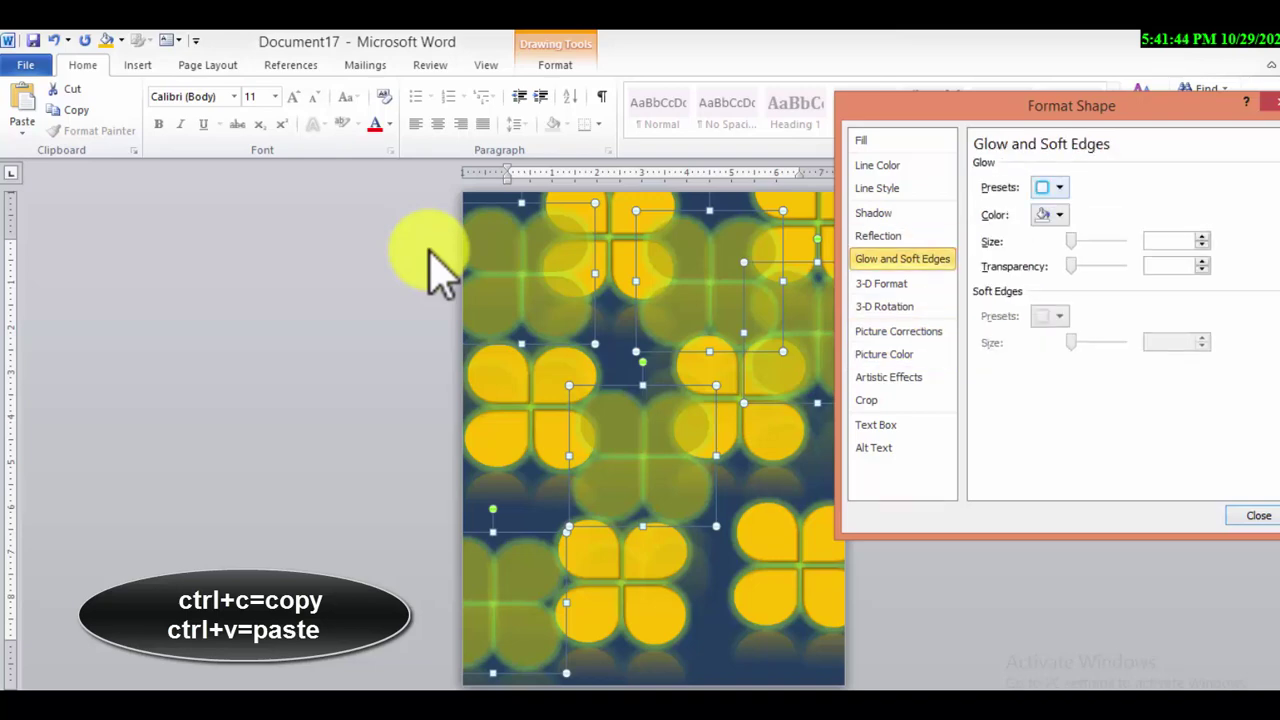
key(alt+Down)
key(Down)
key(Escape)
key(Tab)
key(alt+Down)
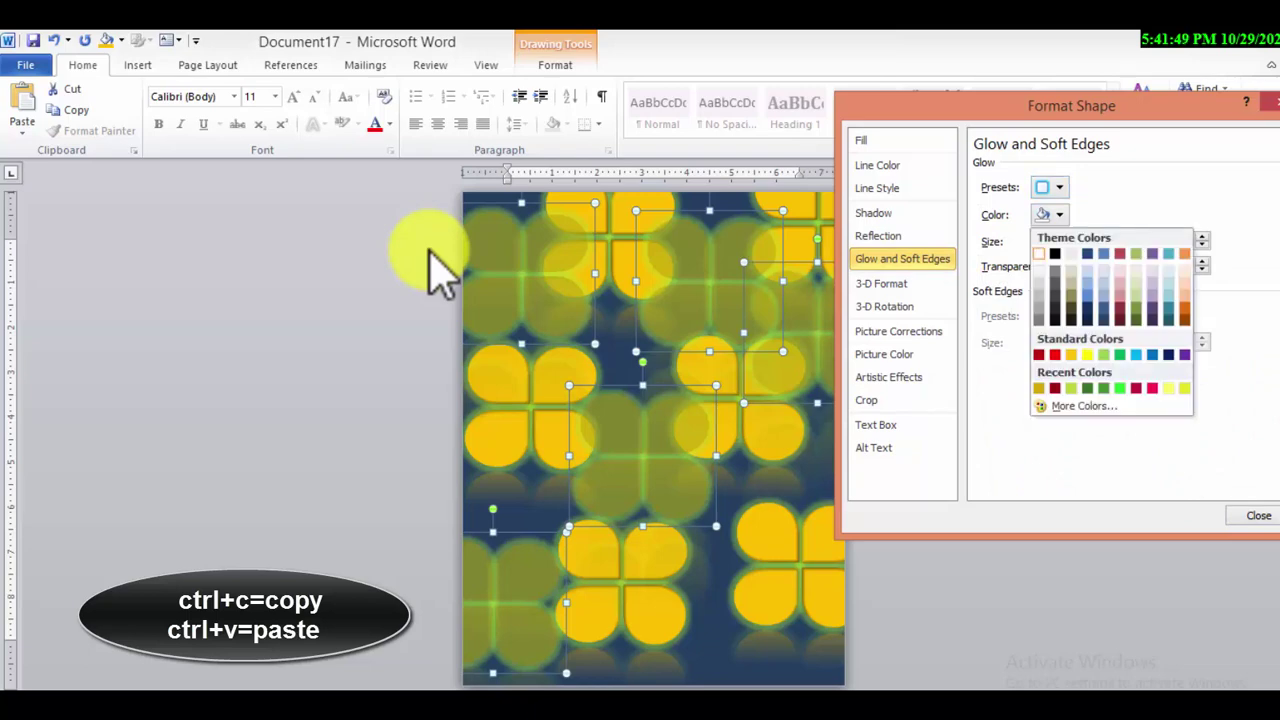
key(Escape)
key(shift+Tab)
key(alt+Down)
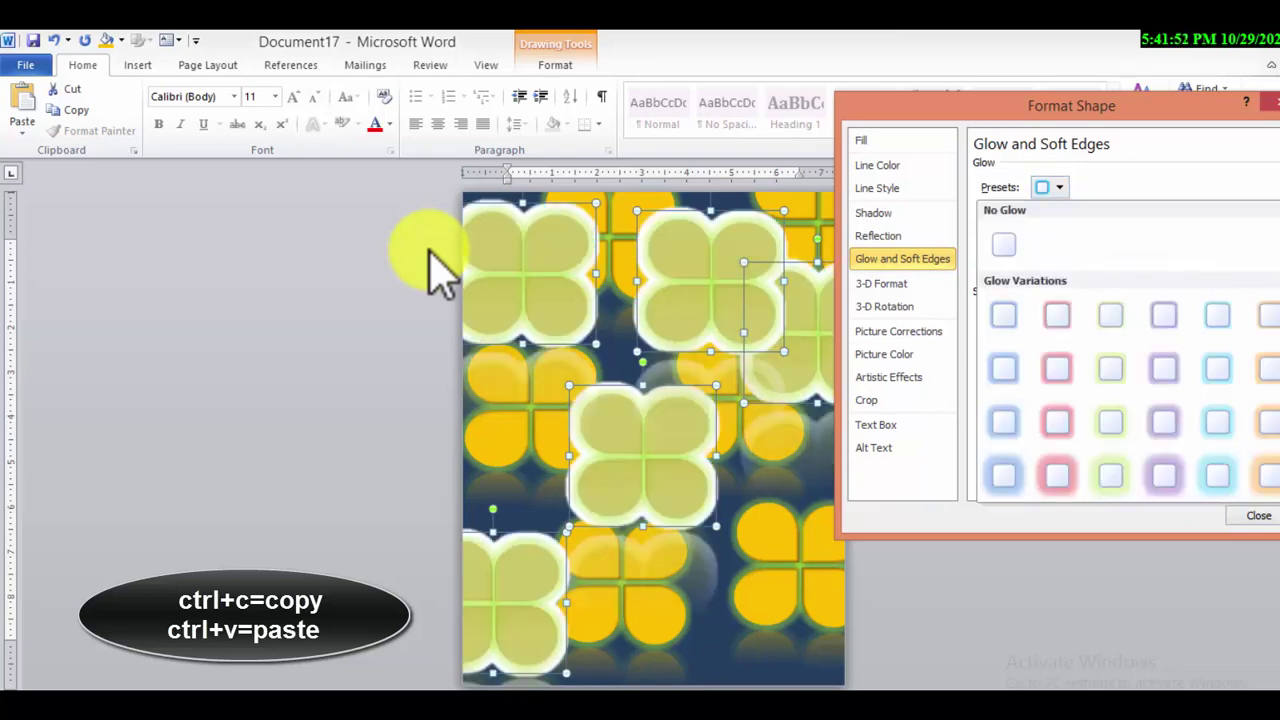
key(Down)
key(Return)
- Review the glow colour choices and close them without picking a colour
key(Tab)
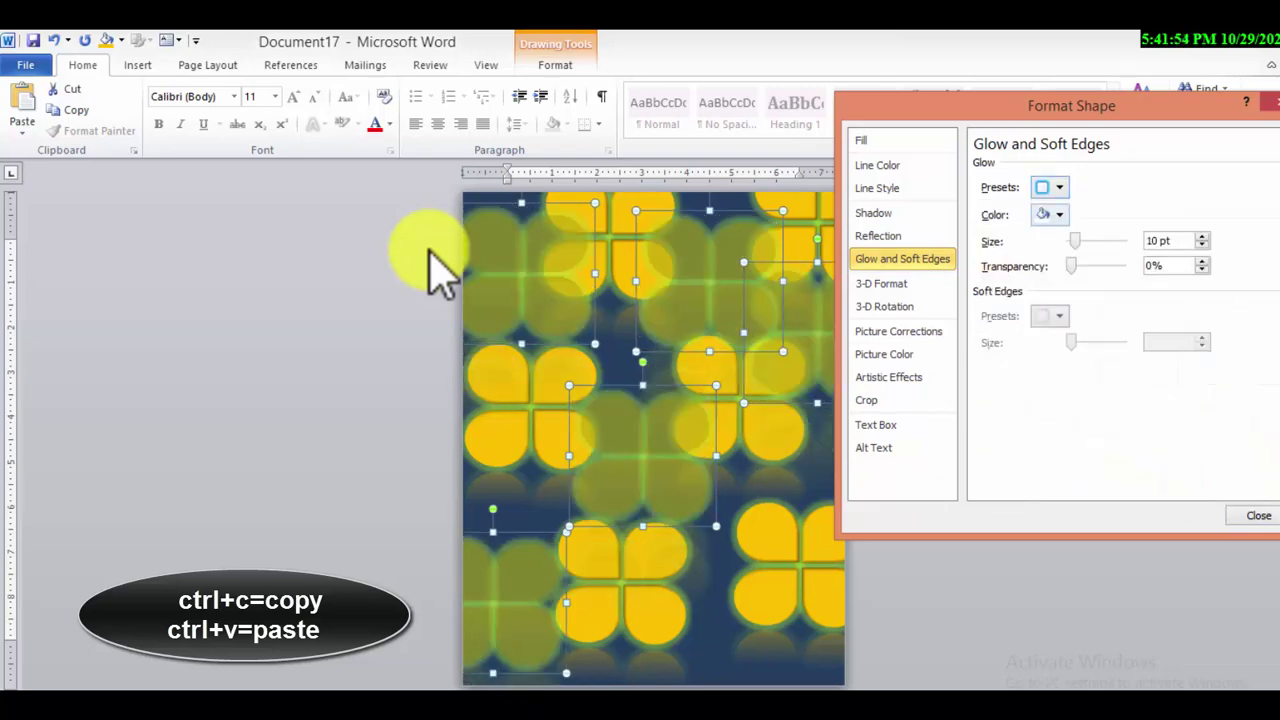
key(alt+Down)
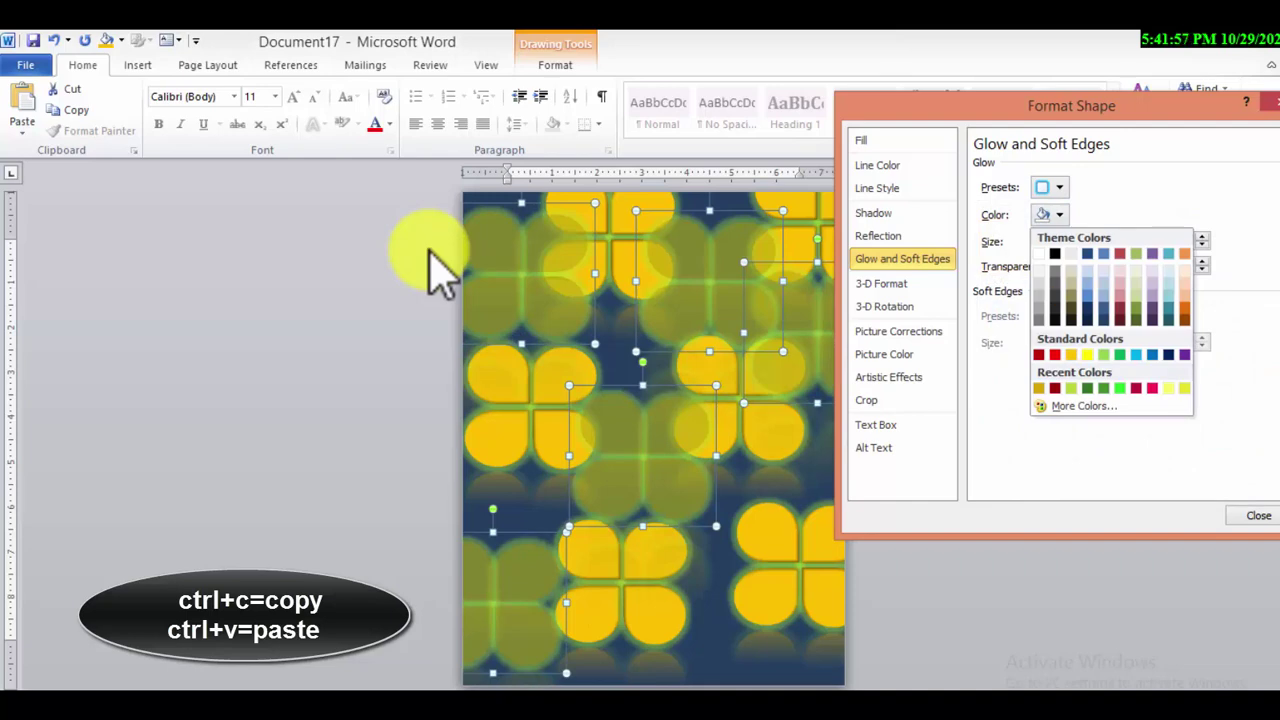
key(Escape)
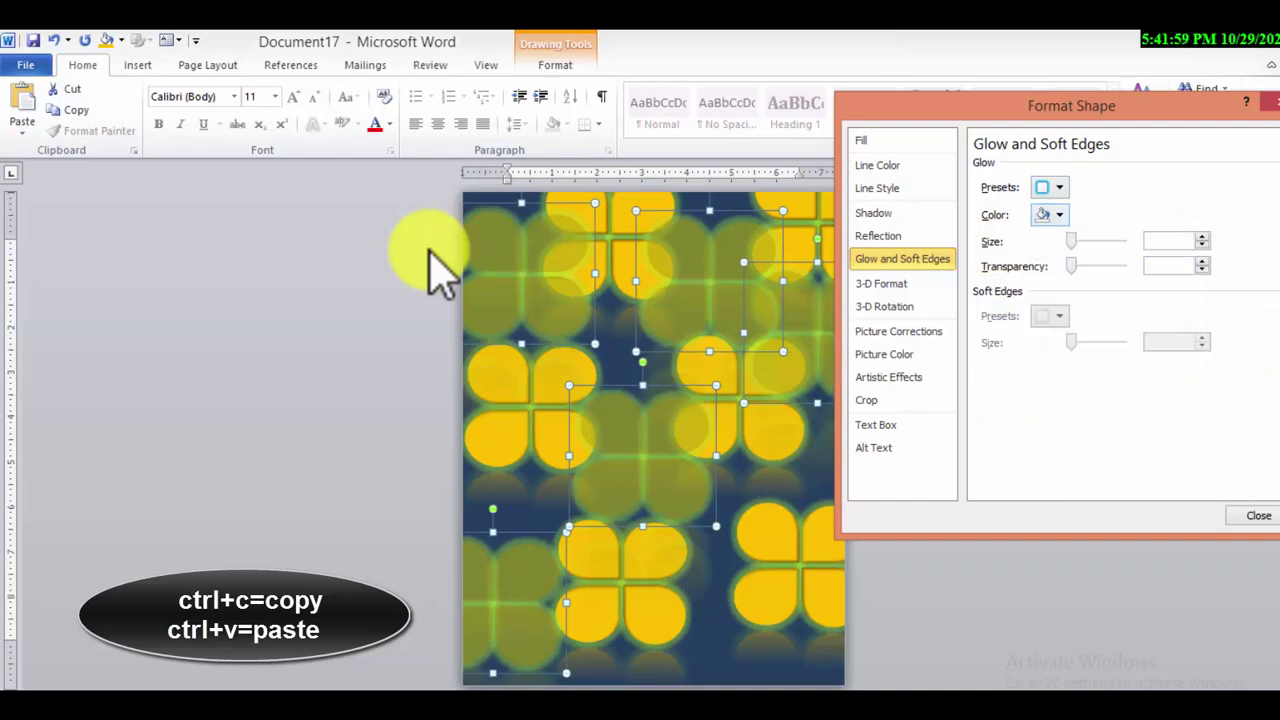
key(alt+Down)
key(Escape)
key(Escape)
key(Escape)
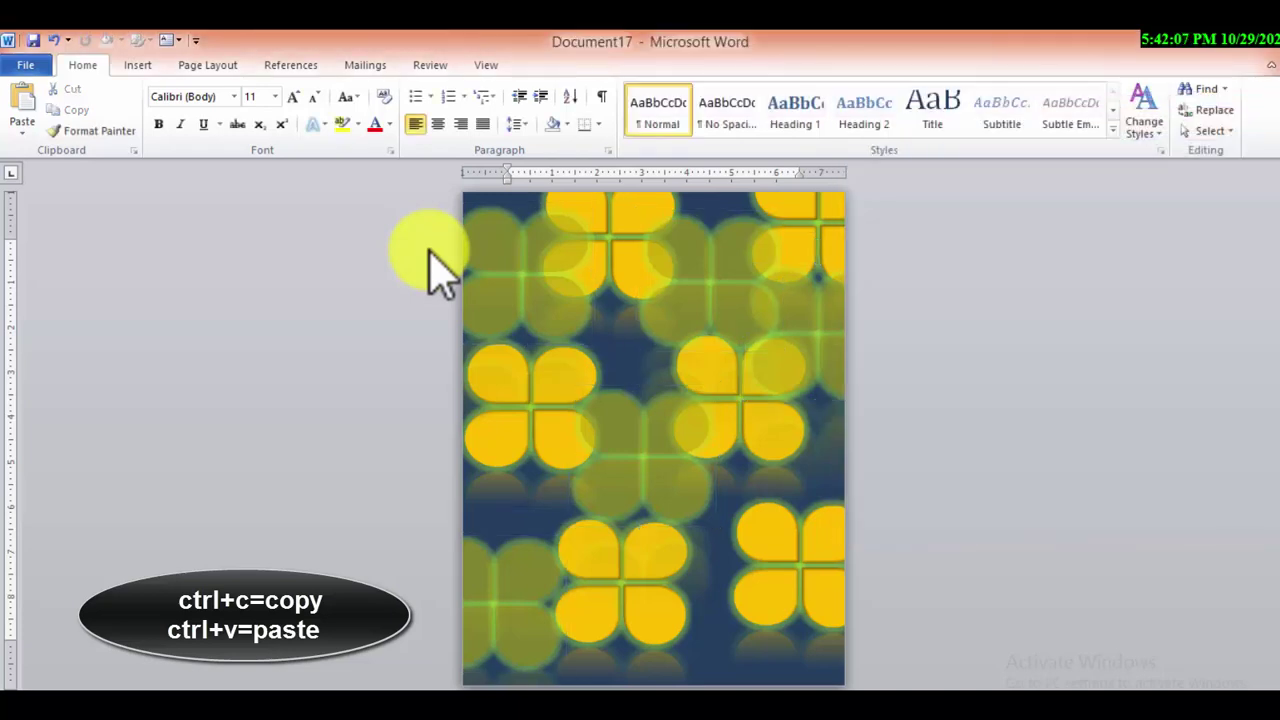
- Insert a thin black rectangle bar running the full height of the page's left edge
key(alt+n)
key(Right)
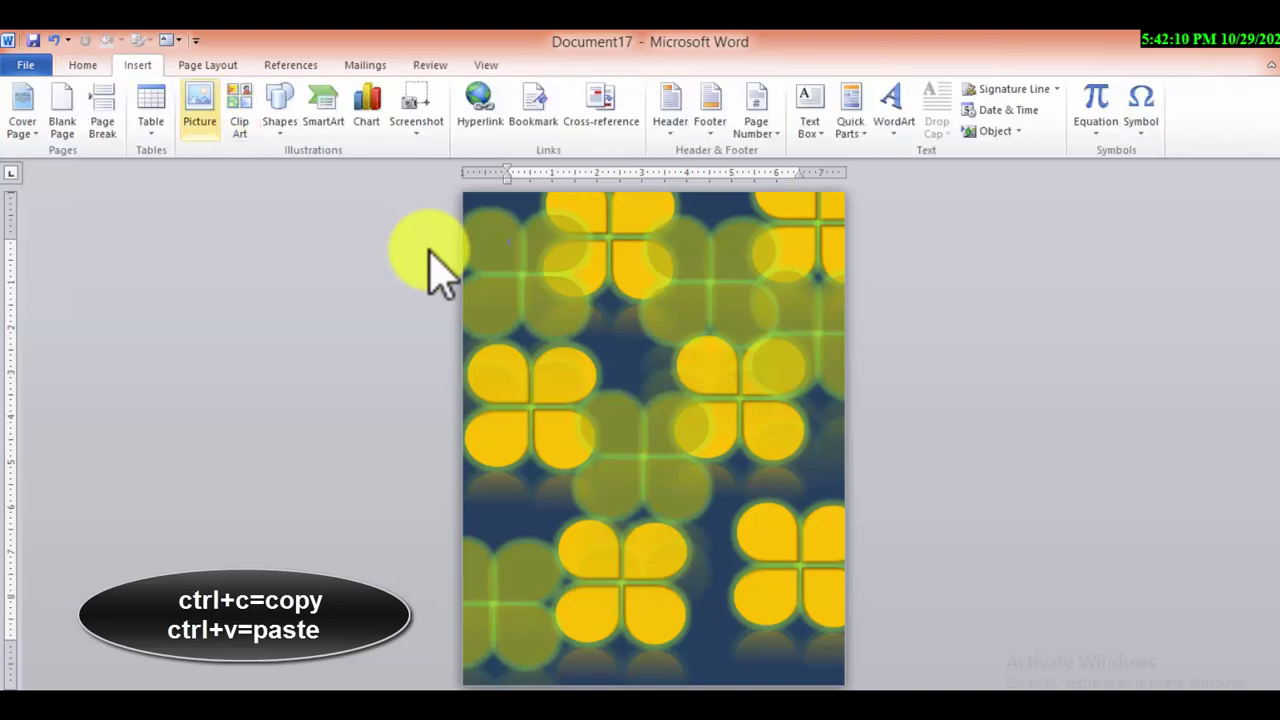
key(Right)
key(Right)
key(Return)
key(Return)
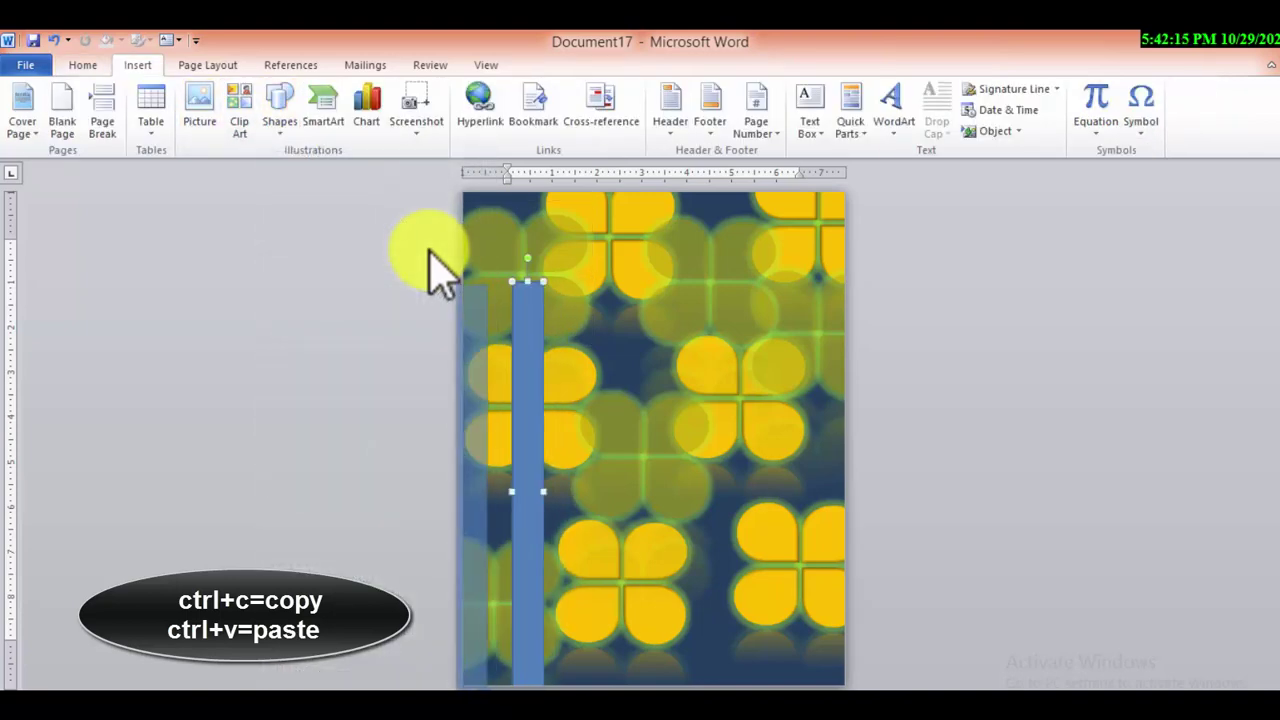
key(Left)
key(Left)
key(Left)
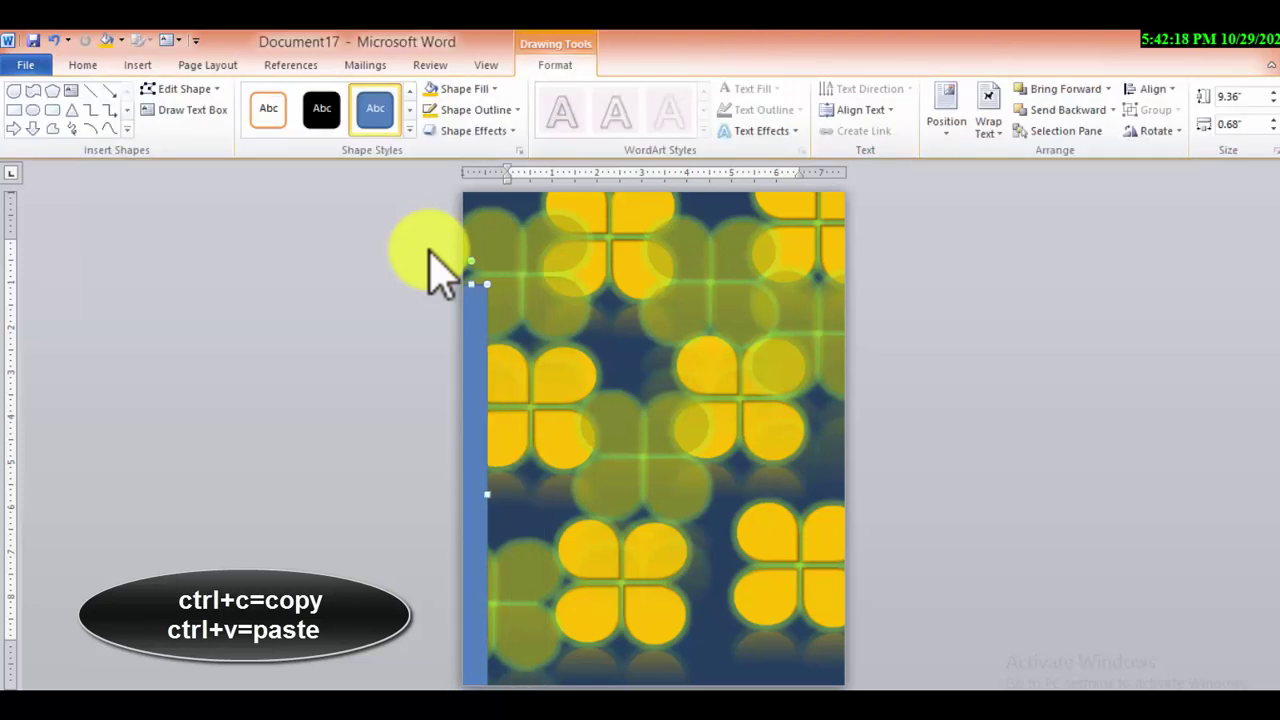
key(shift+Up)
key(shift+Up)
key(shift+Up)
key(shift+Left)
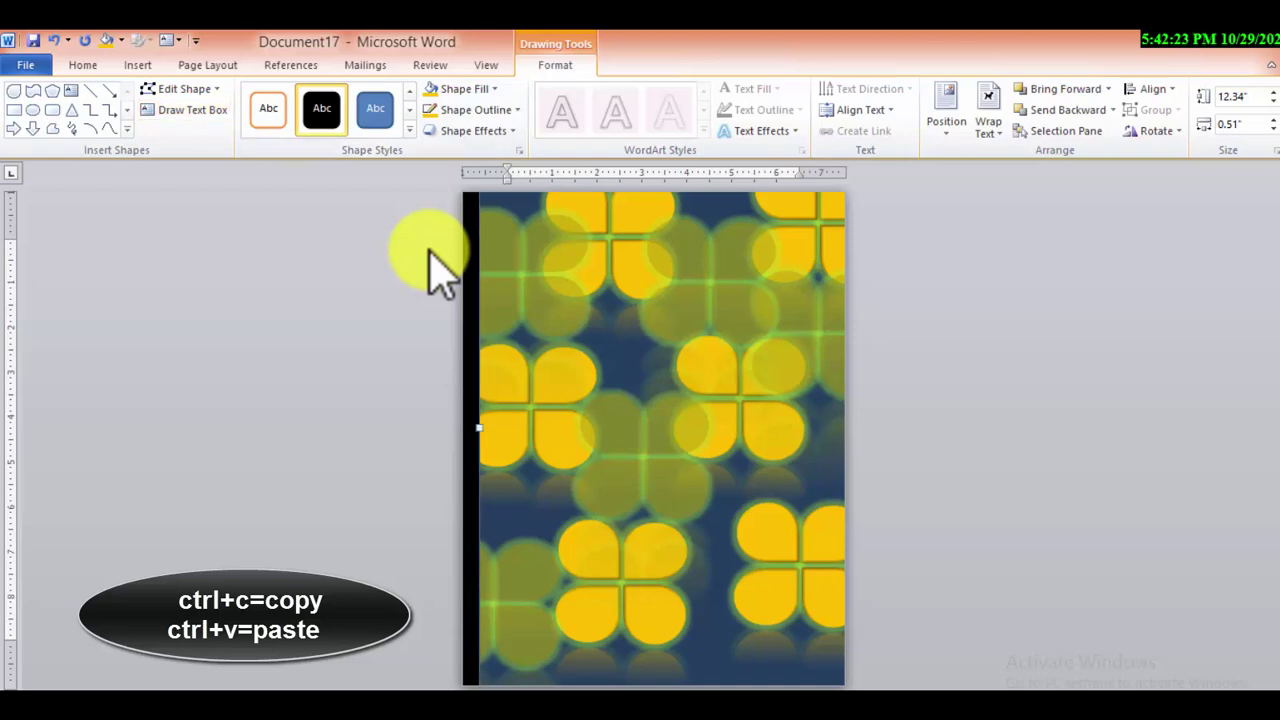
key(Escape)
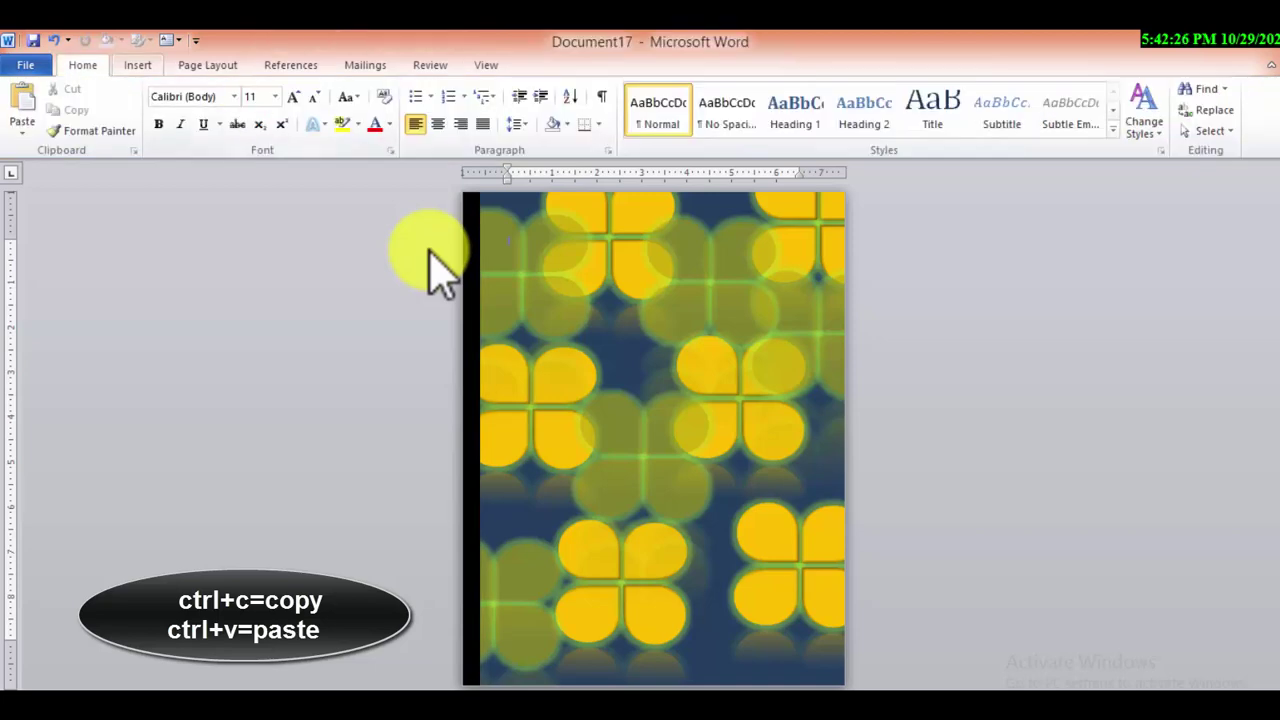
- Add a second black bar along the top edge of the page
key(alt+n)
key(s)
key(h)
key(Escape)
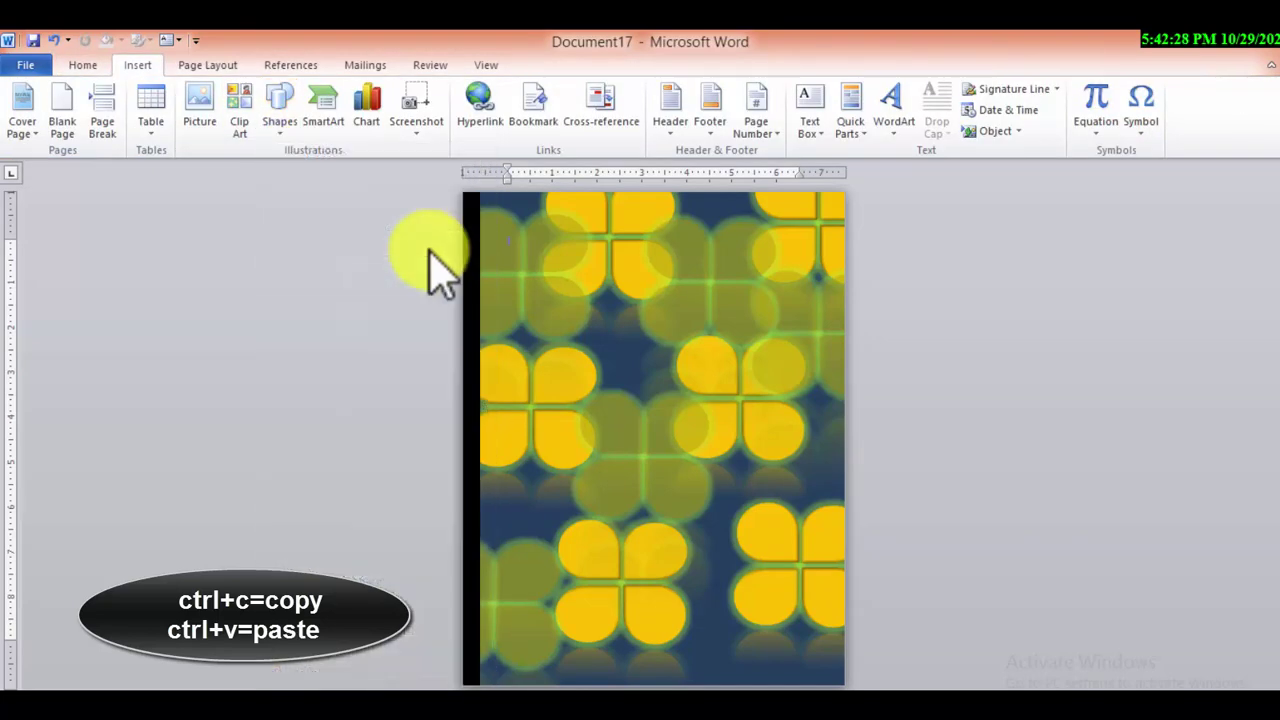
key(ctrl+v)
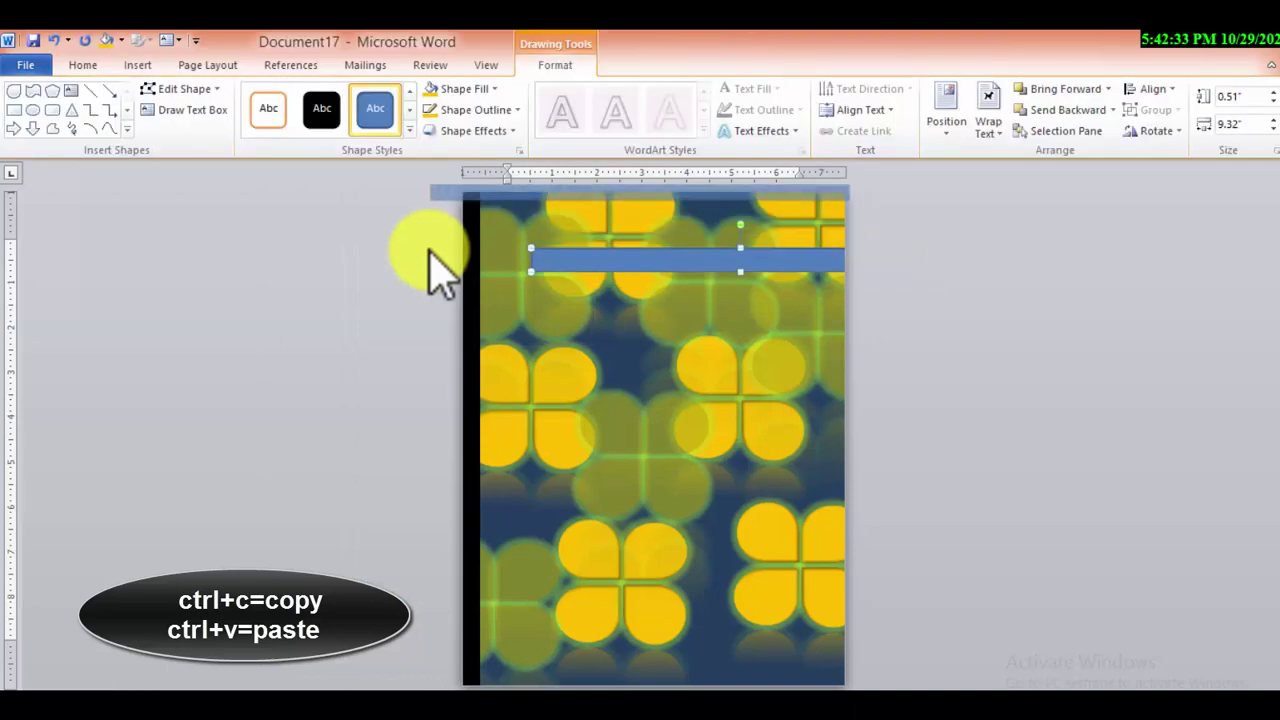
click(321, 108)
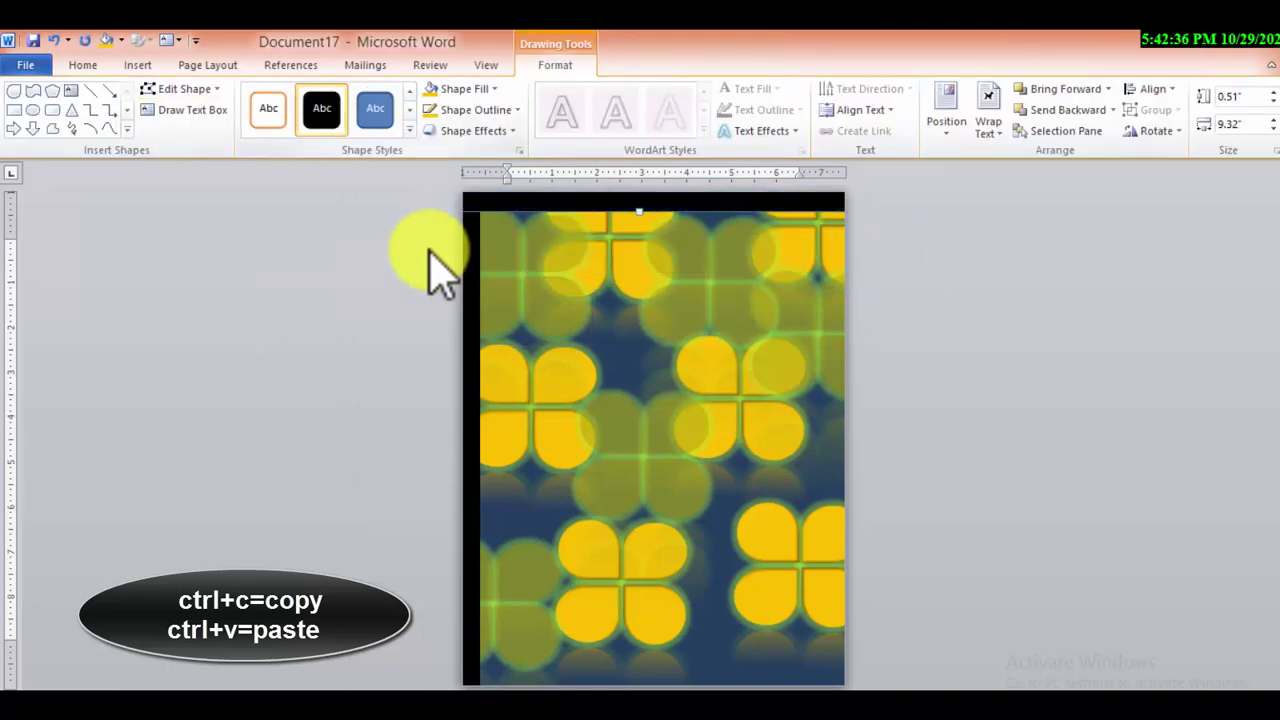
key(alt+j)
key(d)
key(s)
key(o)
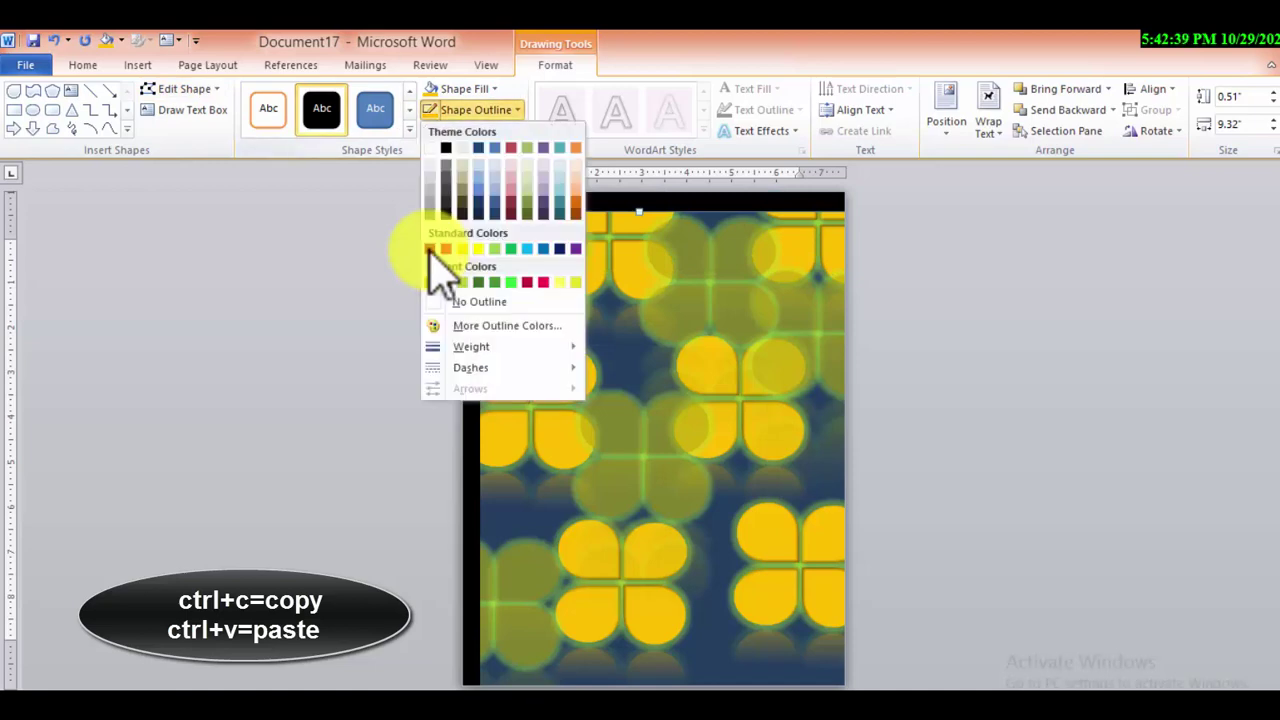
click(428, 248)
click(428, 250)
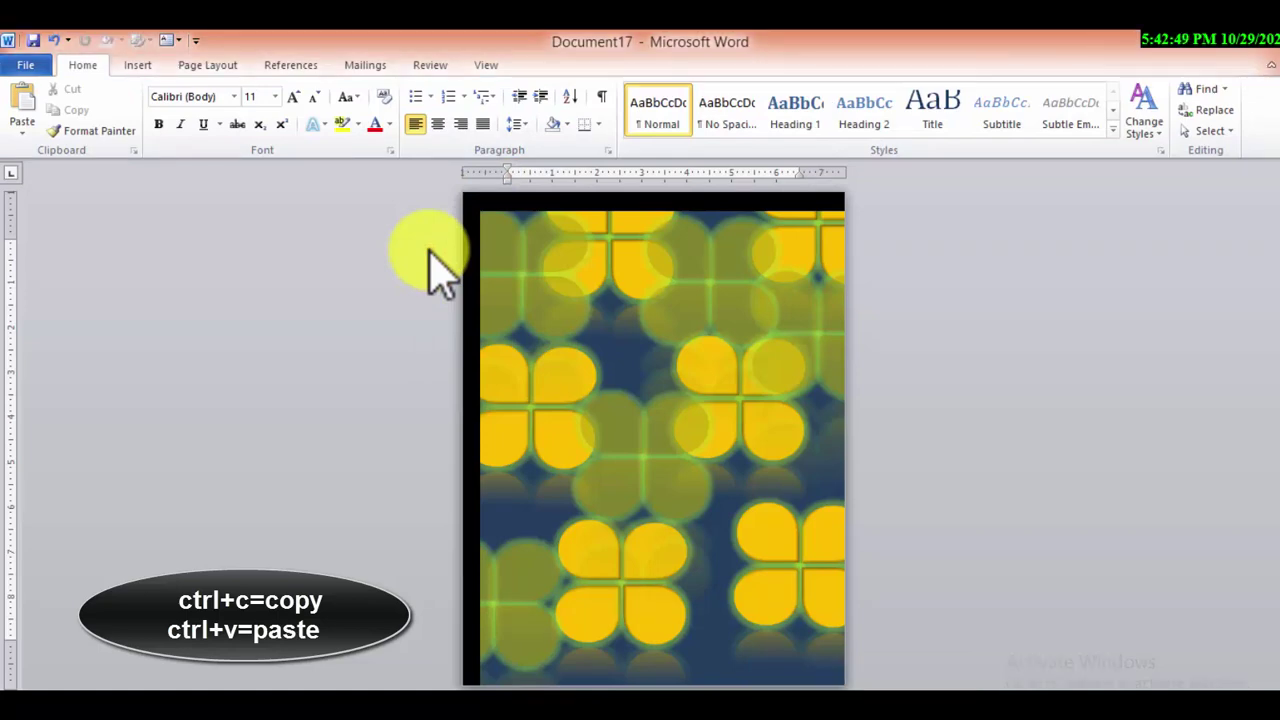
- Insert a simple pull-quote text box and give it a see-through fill
key(alt+n)
key(x)
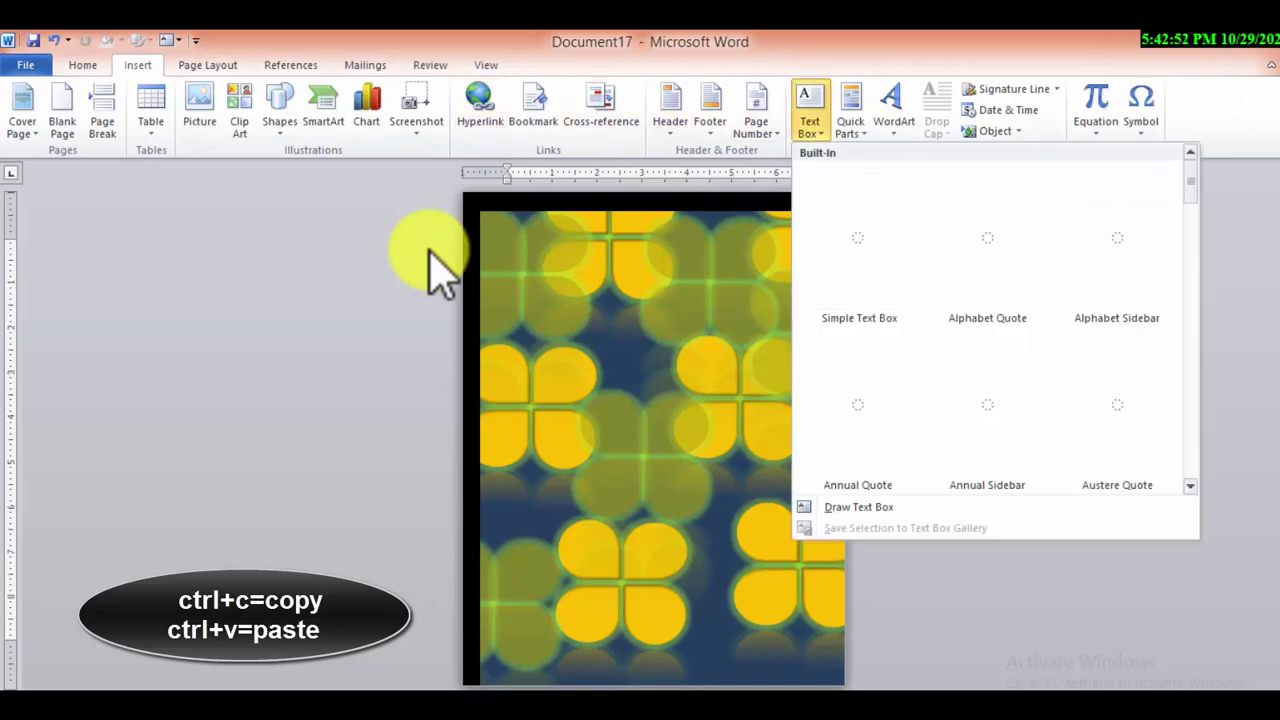
key(Return)
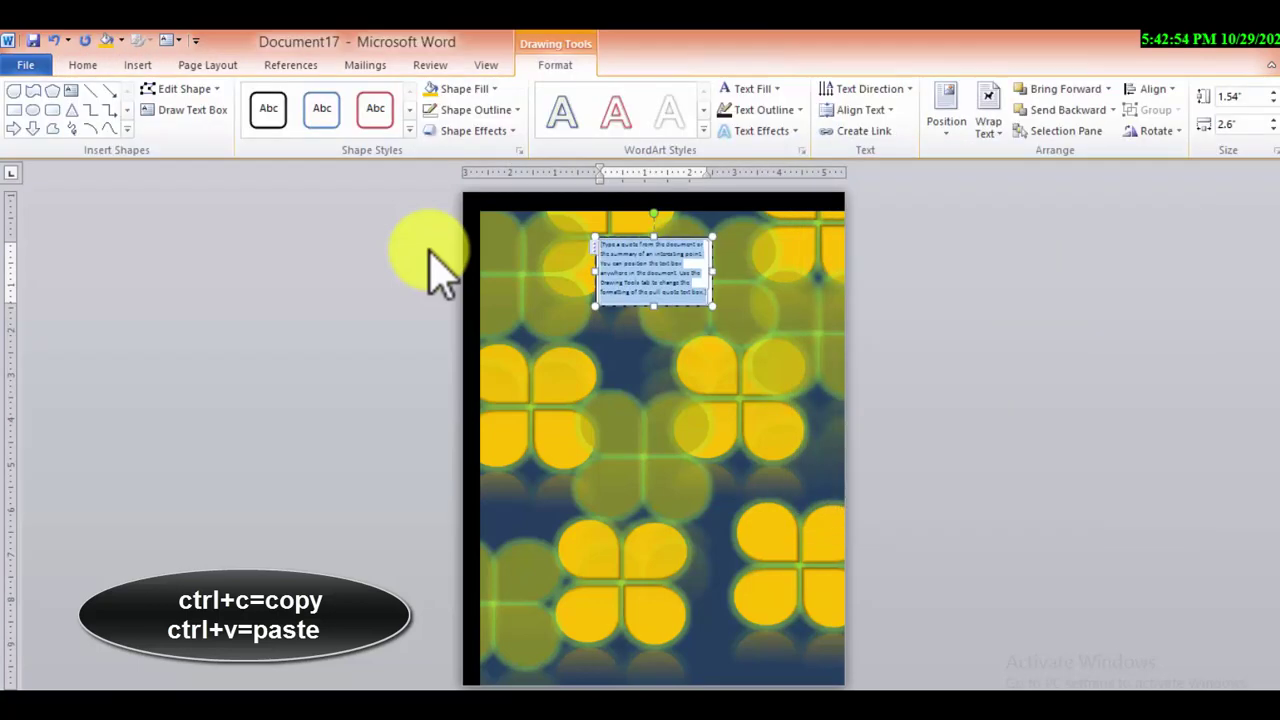
key(Tab)
key(Down)
key(Up)
key(Return)
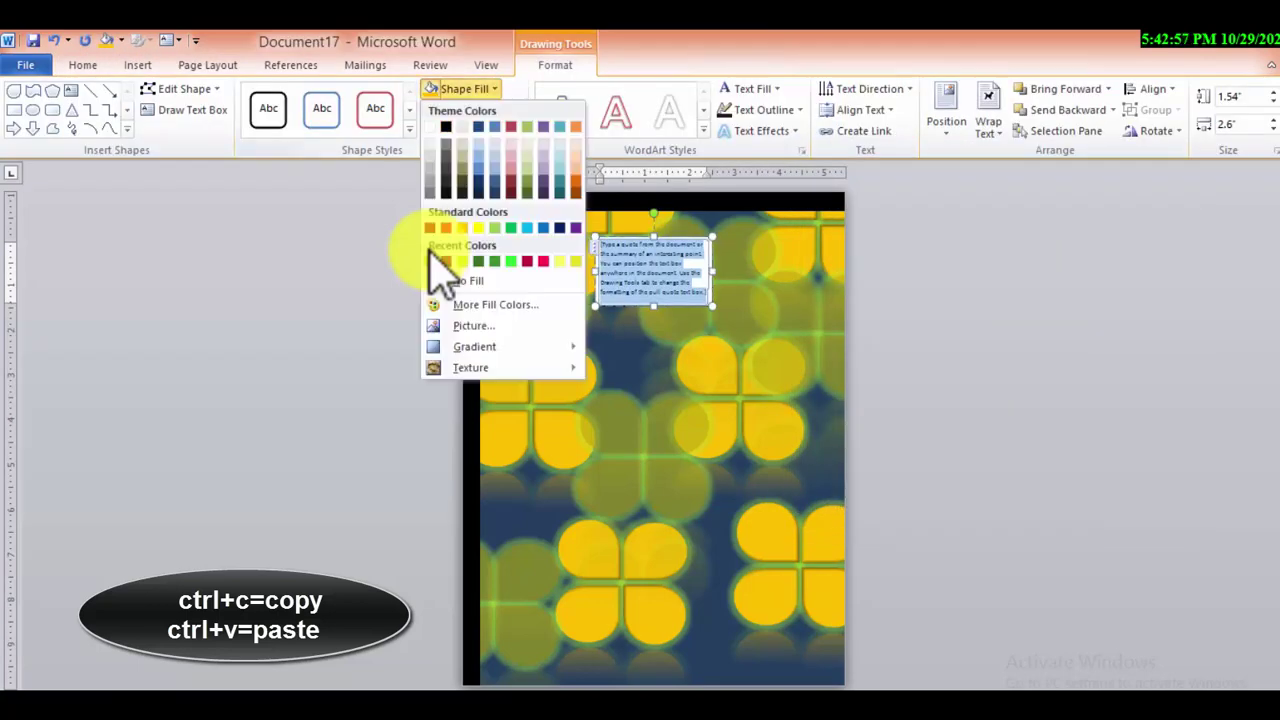
key(Return)
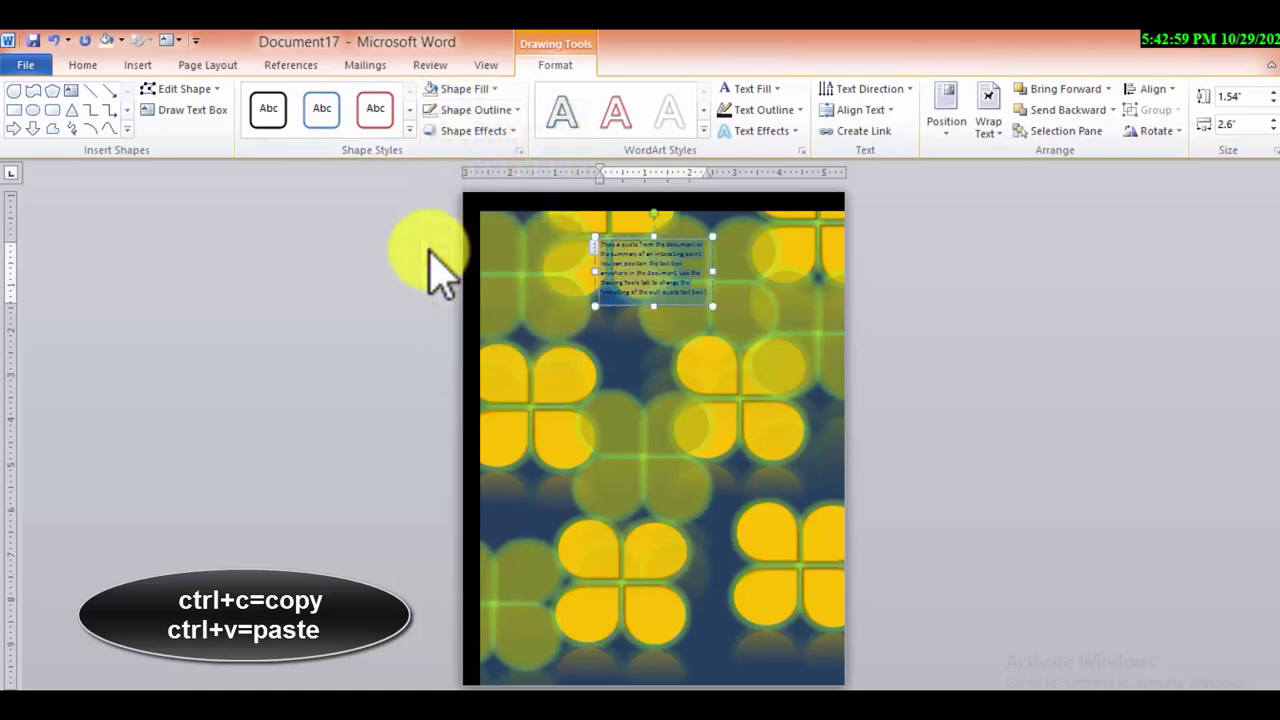
- Give the quote text a light WordArt style and move the box to the bottom left
key(Tab)
key(Return)
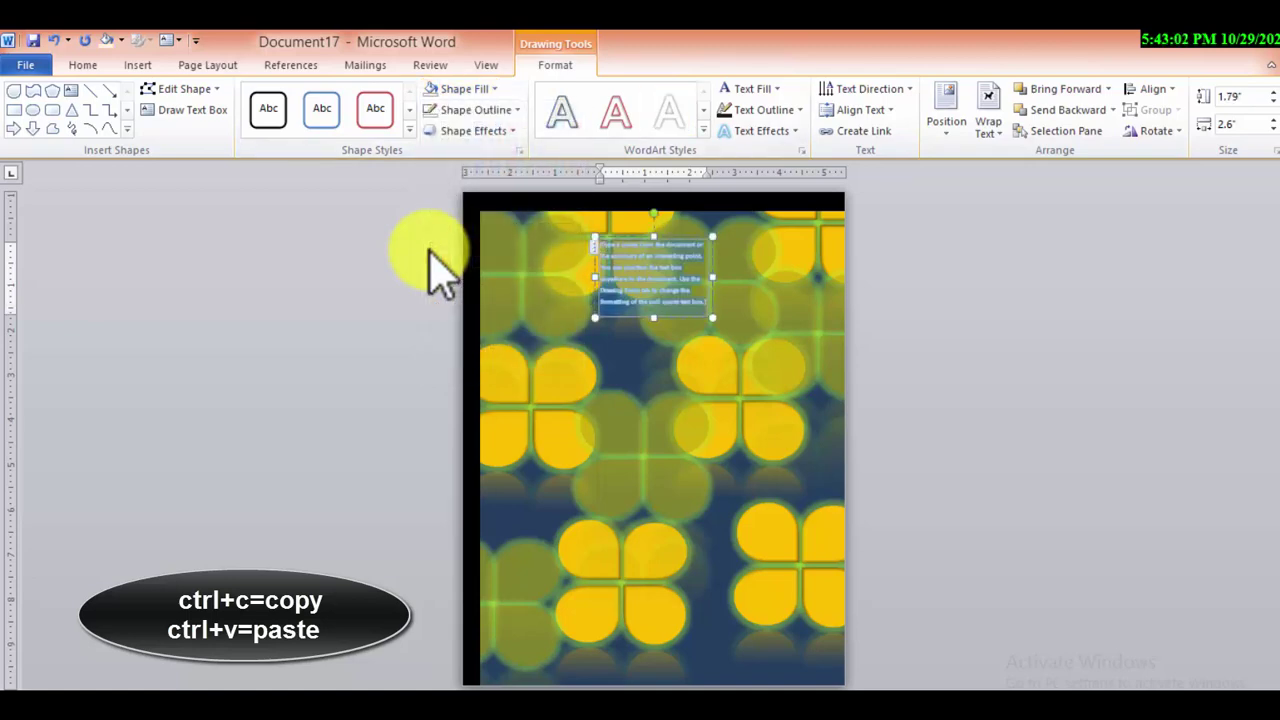
key(Down)
key(Down)
key(Left)
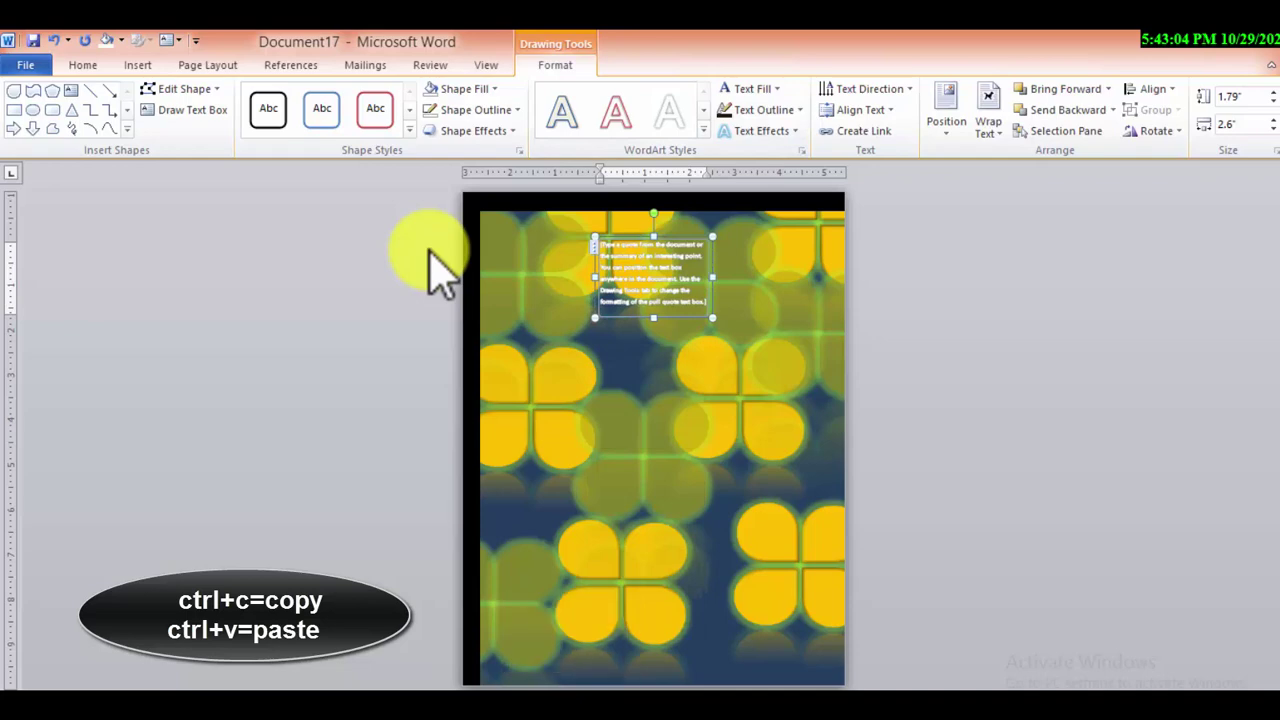
key(Return)
- Insert a second simple text box at the page top and switch to the Notepad notes
key(alt+n)
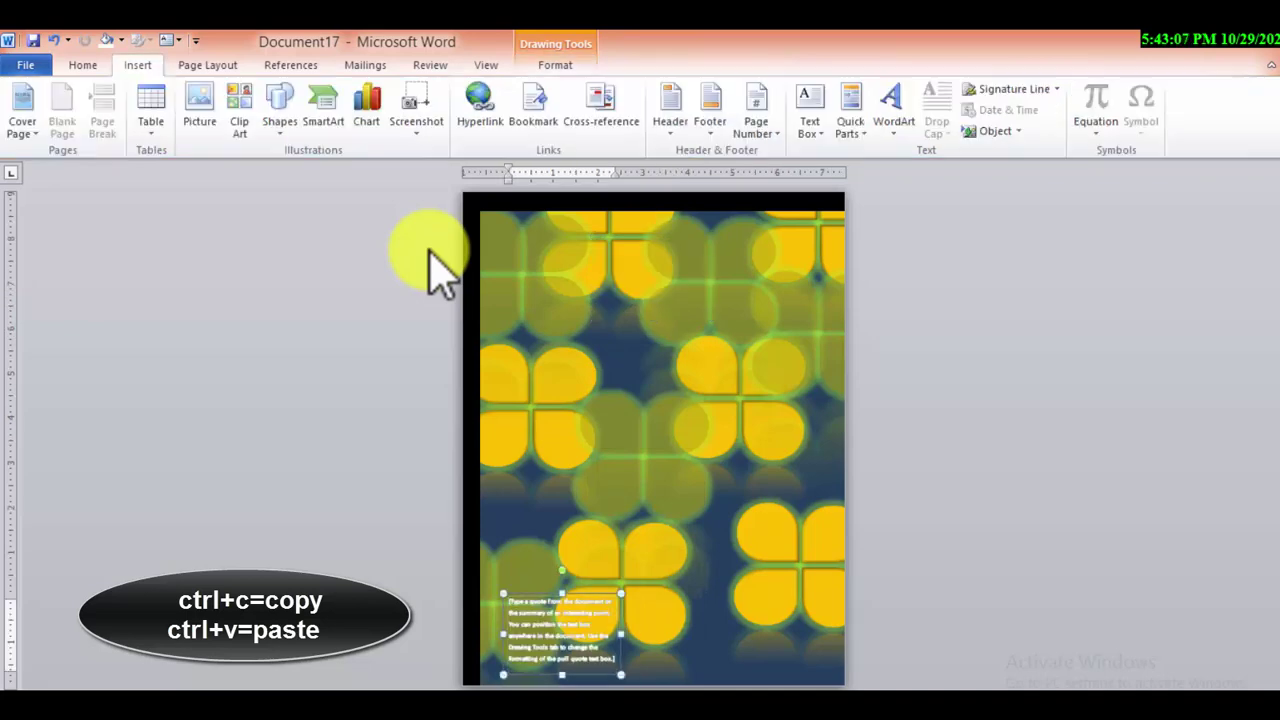
key(Escape)
key(Escape)
key(alt+n)
key(x)
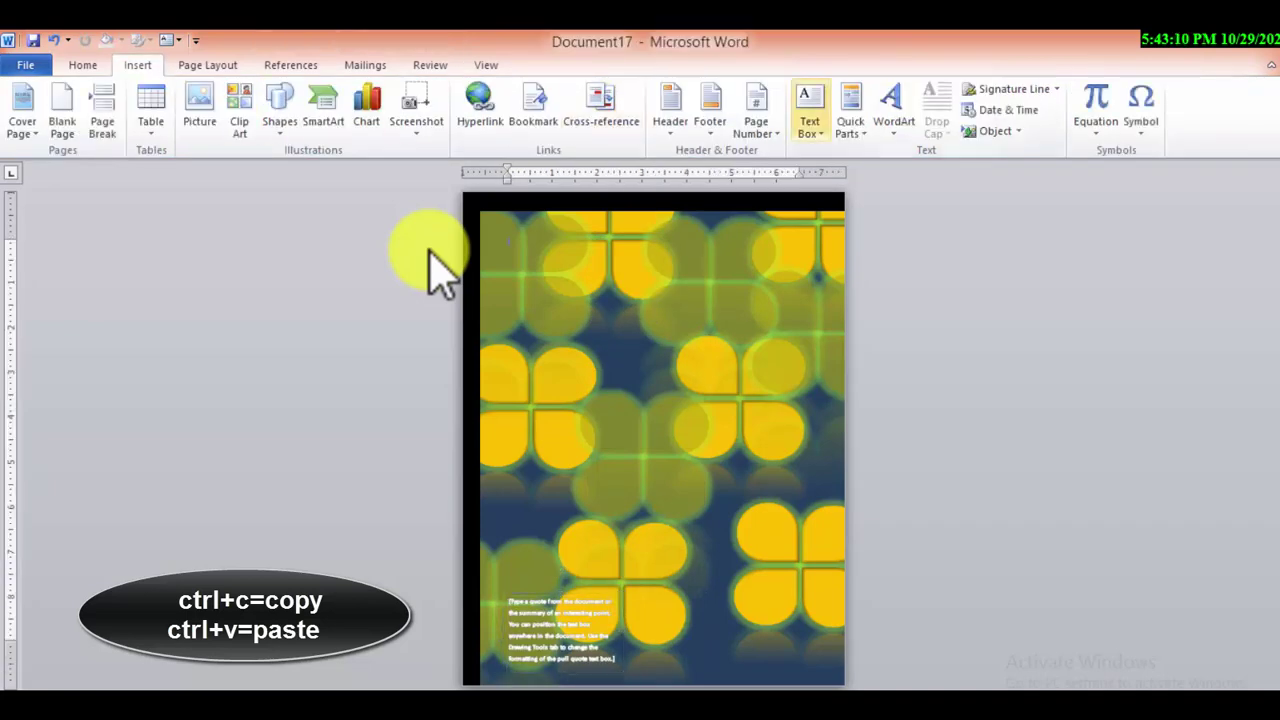
key(Return)
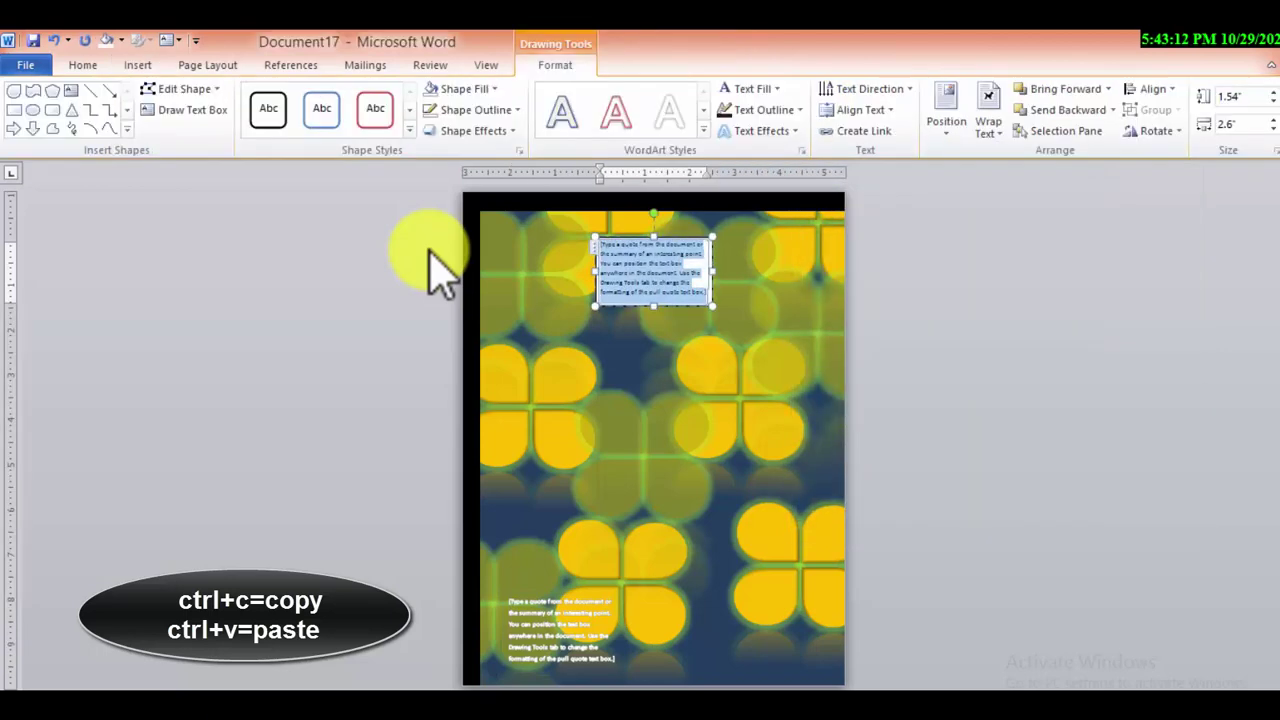
key(super+t)
- Copy 'Book cover page' from line 1 of the Notepad notes and return to Word
key(Return)
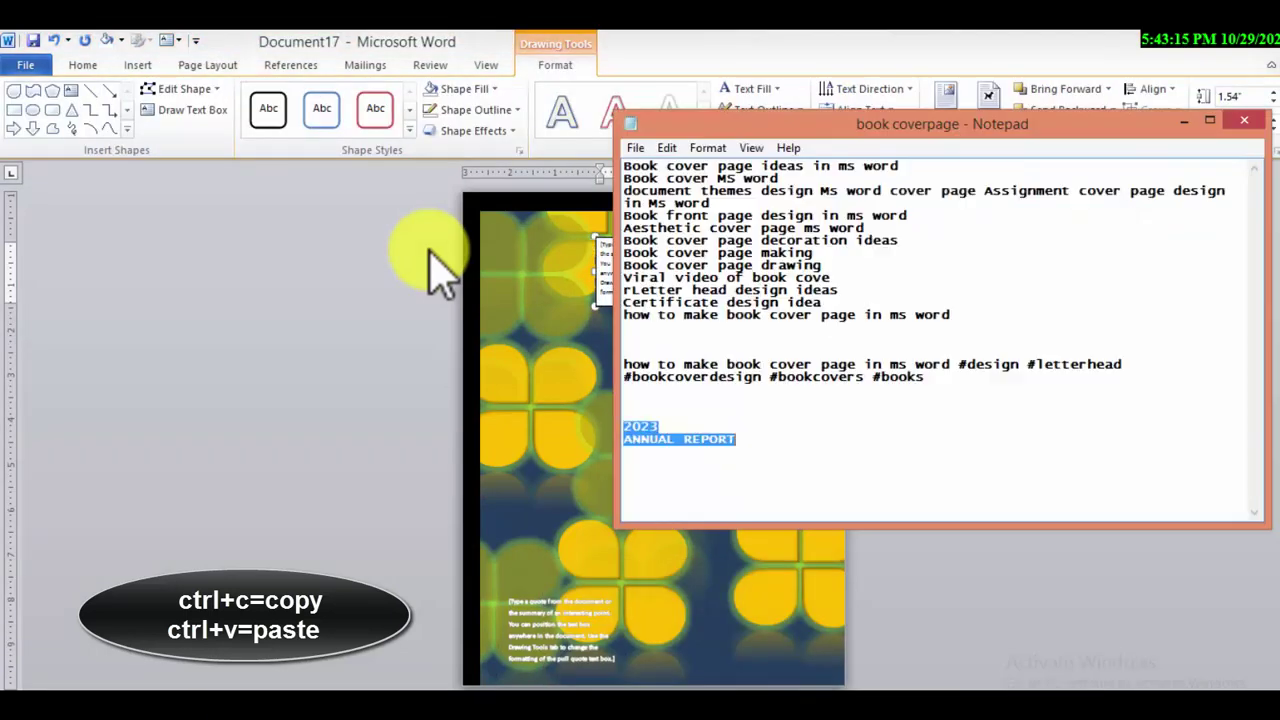
key(ctrl+Home)
key(ctrl+Right)
key(ctrl+Right)
key(ctrl+Right)
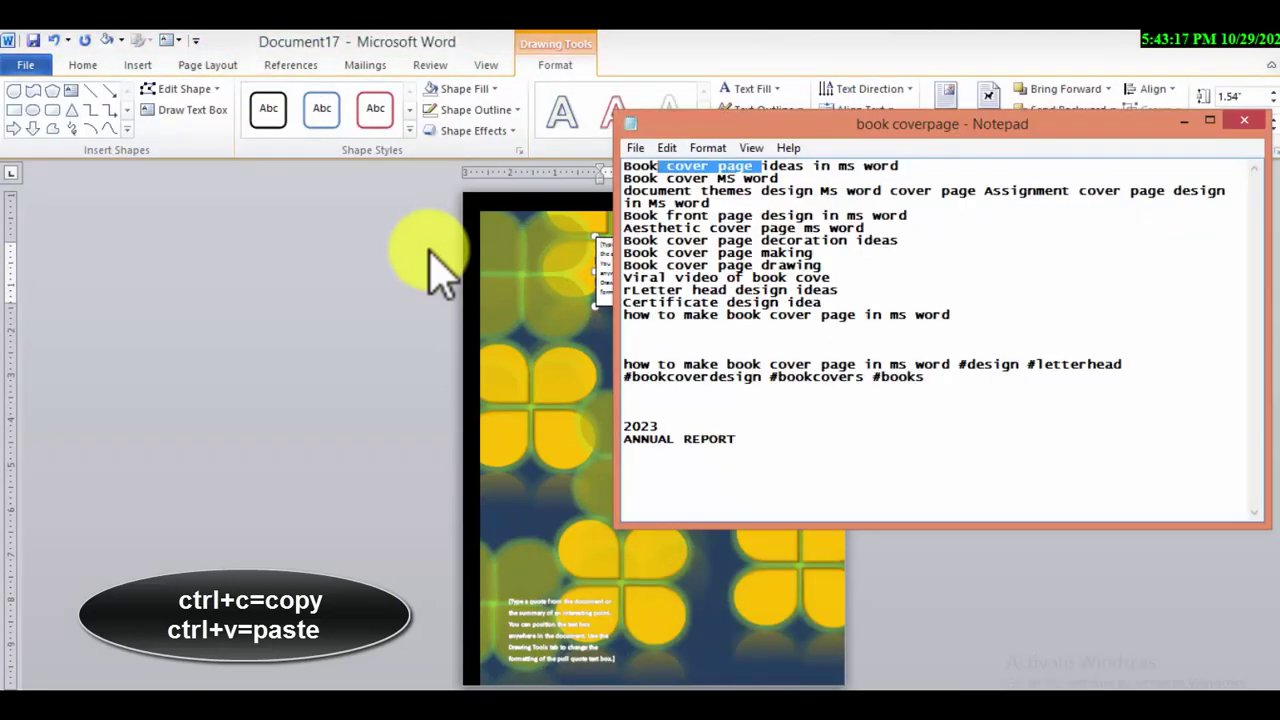
key(ctrl+shift+Left)
key(ctrl+shift+Left)
key(ctrl+shift+Left)
key(alt+Tab)
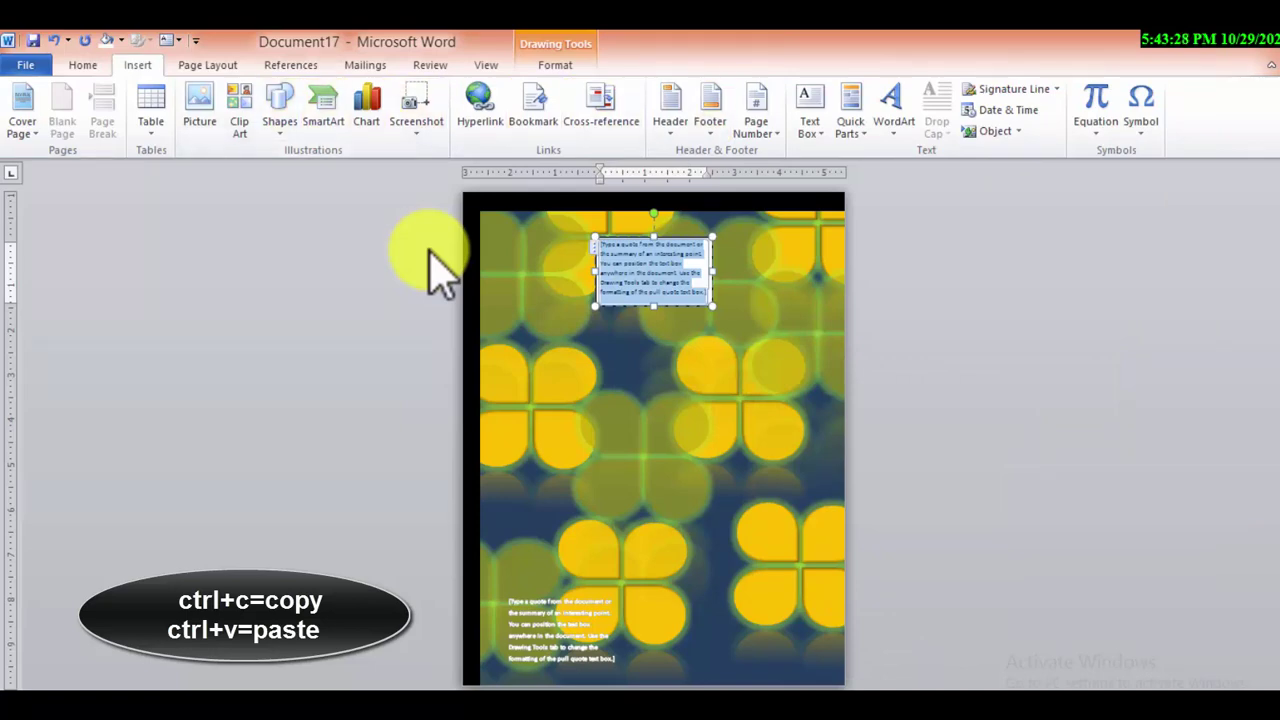
- Paste 'Book cover page' into the top text box, enlarge it, and make it UPPERCASE
text(Book cover page)
key(ctrl+shift+Left)
key(ctrl+shift+Left)
key(ctrl+shift+Left)
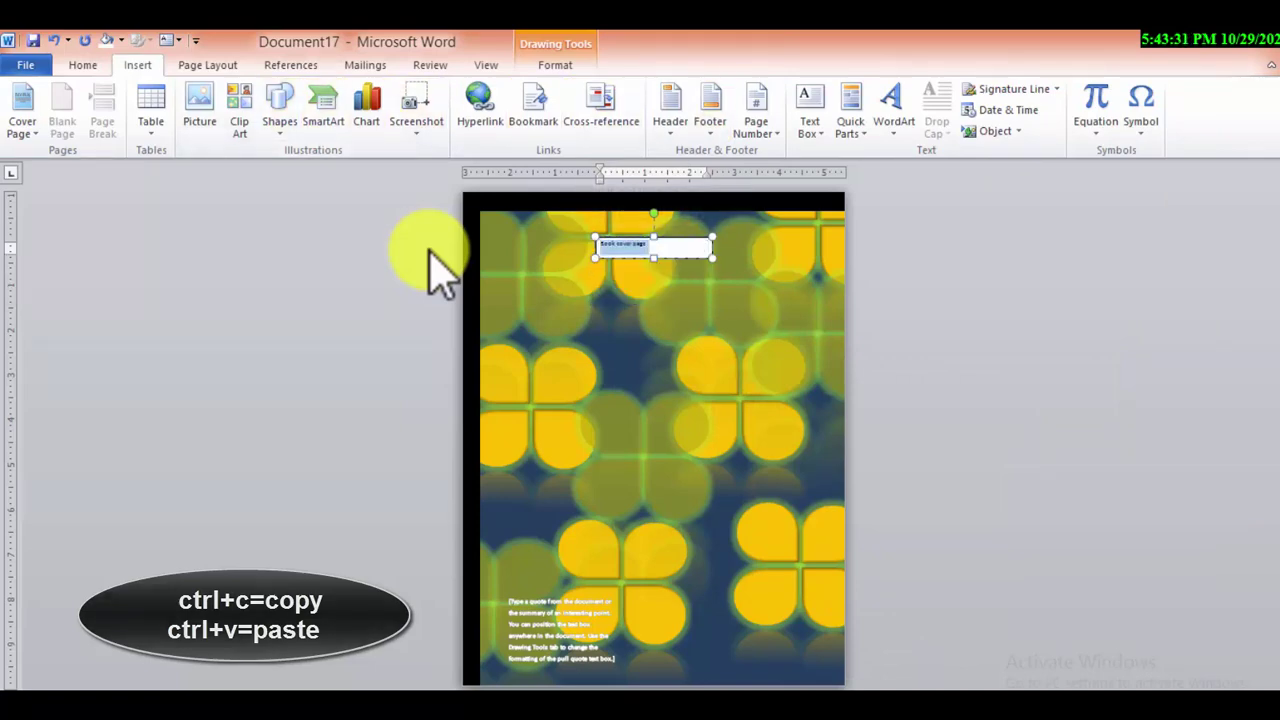
key(alt+h)
key(ctrl+shift+period)
key(ctrl+shift+period)
key(ctrl+shift+period)
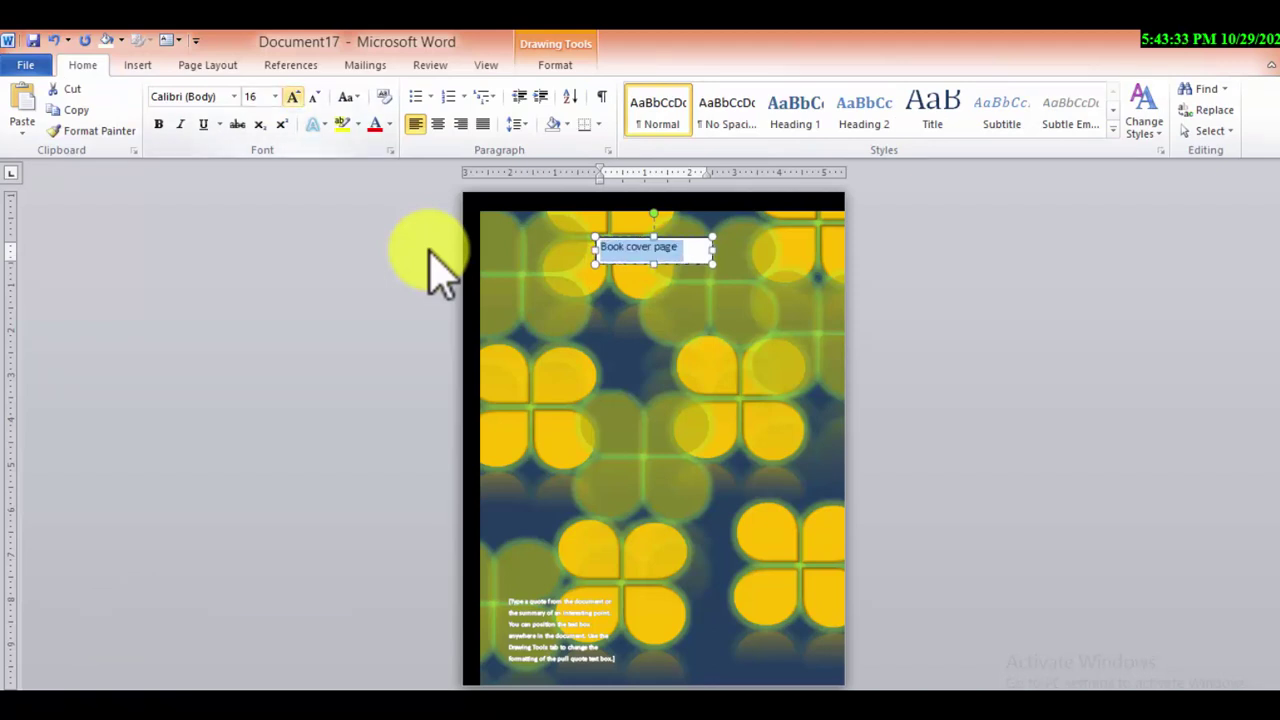
key(ctrl+shift+period)
key(ctrl+shift+period)
key(ctrl+shift+period)
key(ctrl+shift+period)
key(ctrl+shift+period)
key(ctrl+shift+period)
key(ctrl+shift+period)
key(ctrl+shift+period)
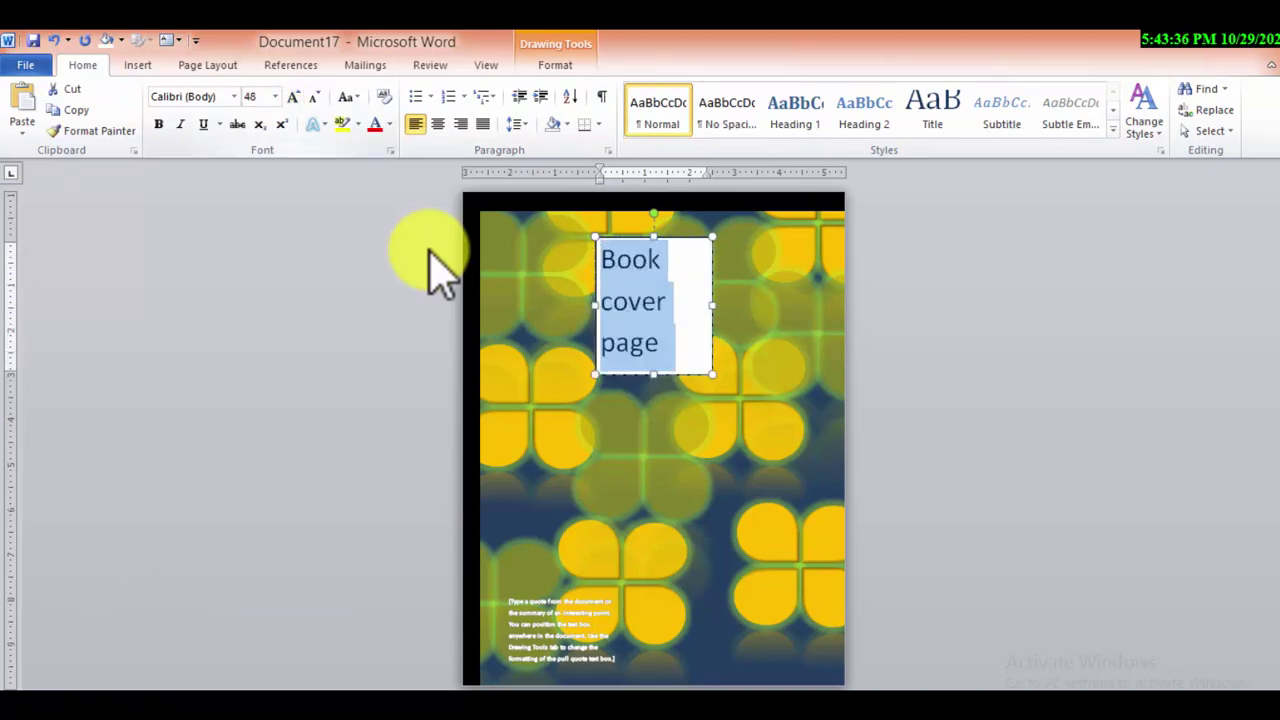
key(alt+h)
key(7)
key(Down)
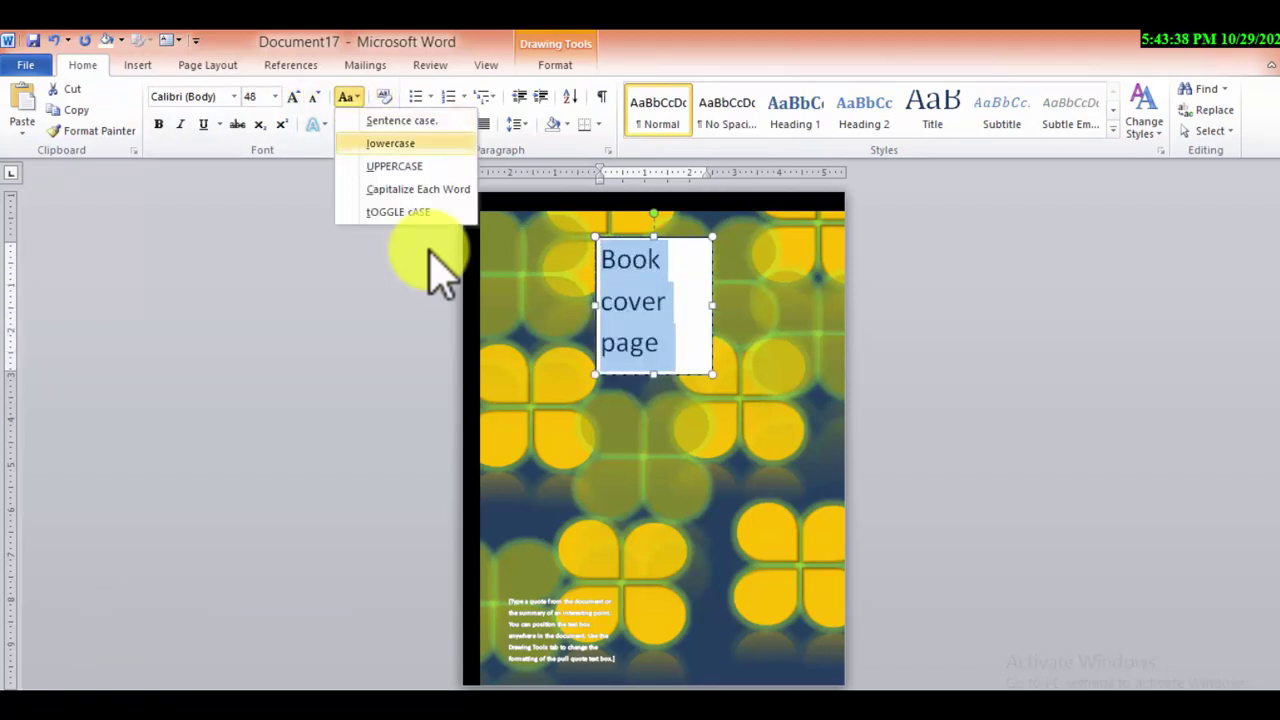
key(Down)
key(Return)
- Set the title font to AachenDEEMed and give the text box No Fill
key(alt+h)
key(f)
key(f)
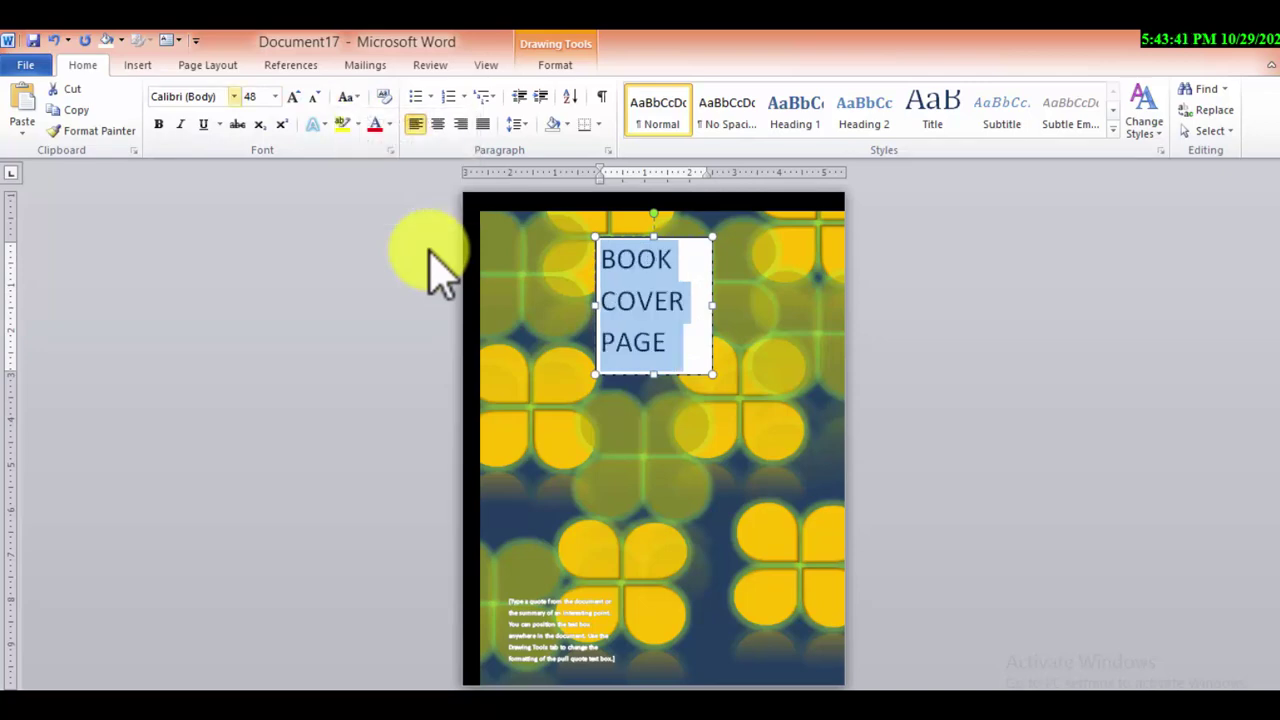
key(alt+Down)
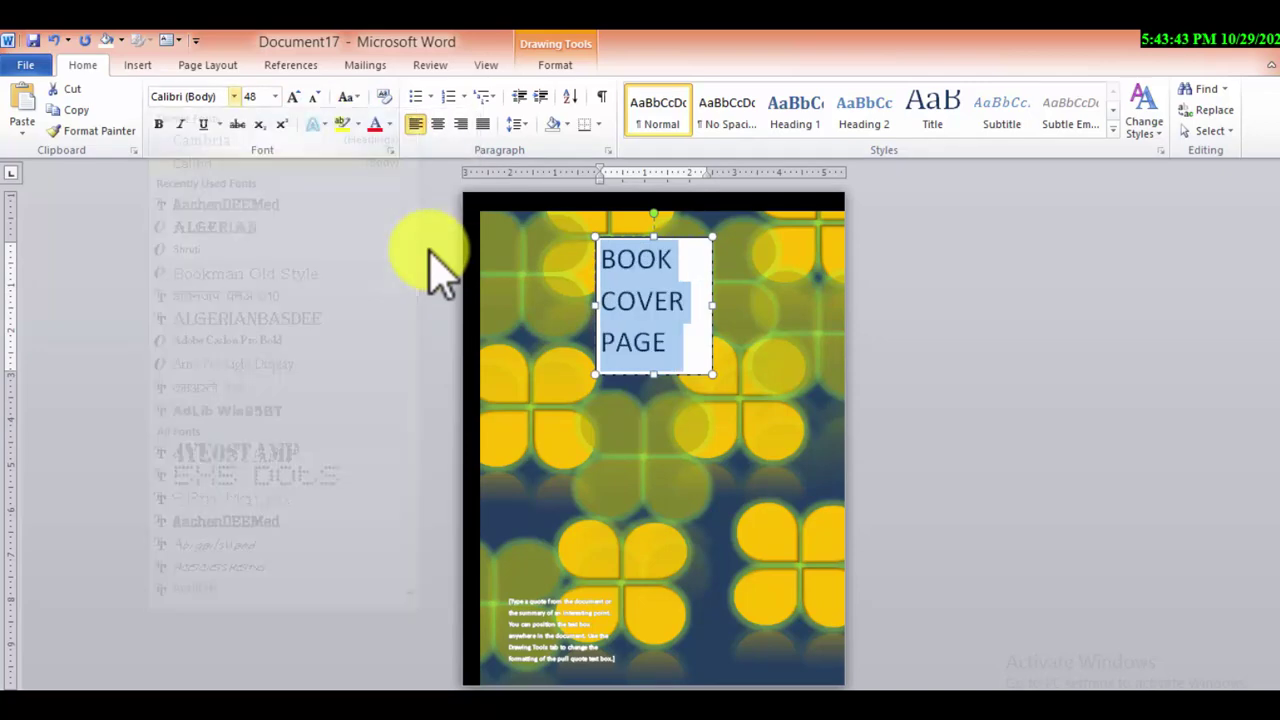
key(Down)
key(Return)
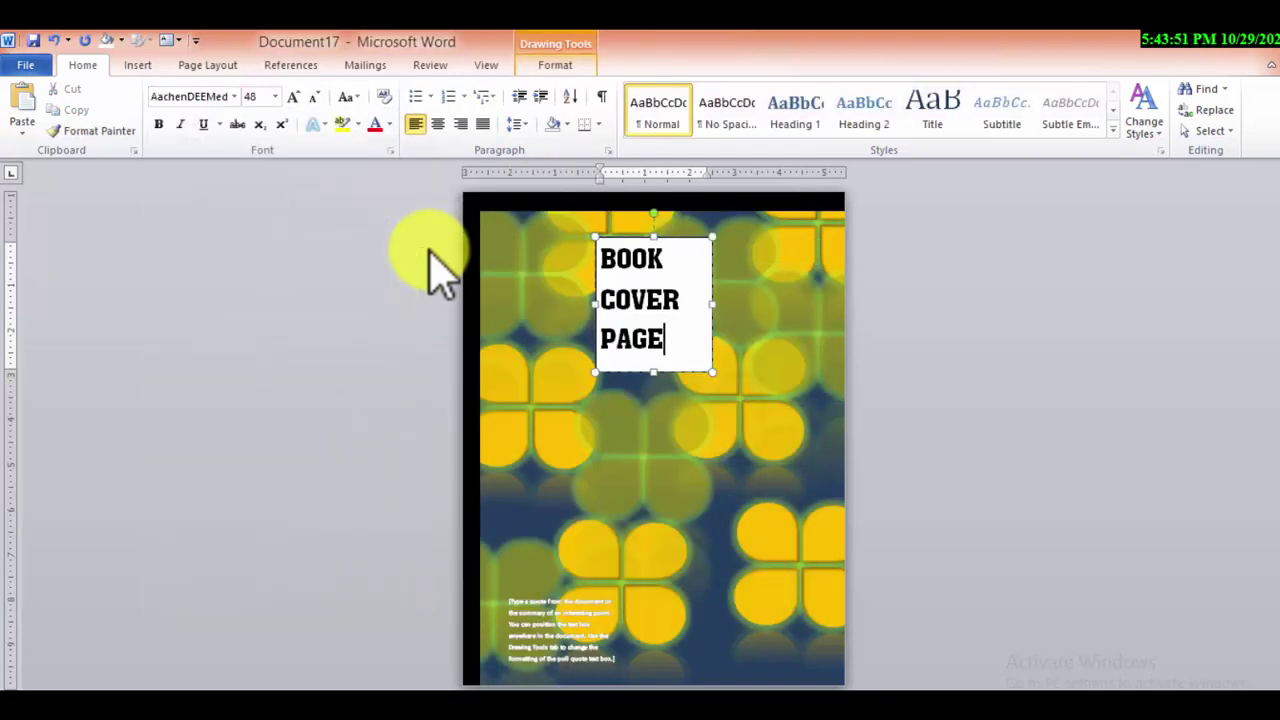
key(alt+j)
key(d)
key(s)
key(f)
key(n)
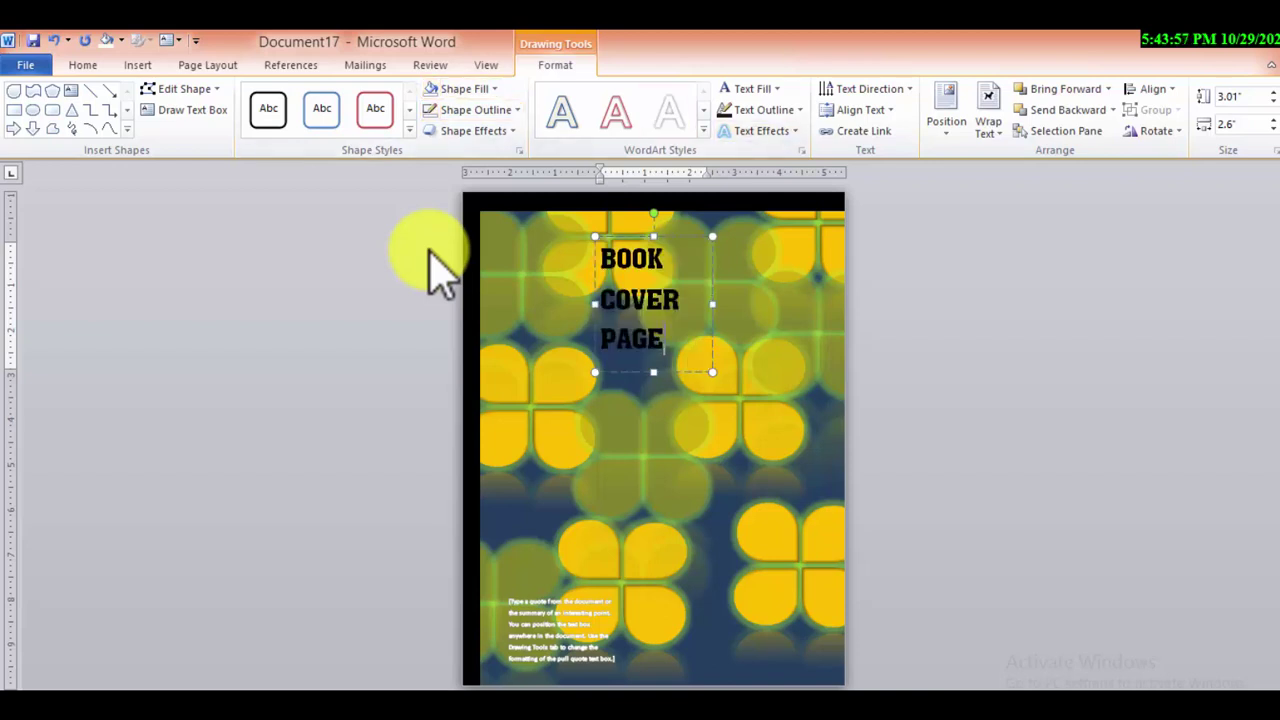
- Apply a light WordArt style to the title and settle its size at 72 pt after trying 80
key(Return)
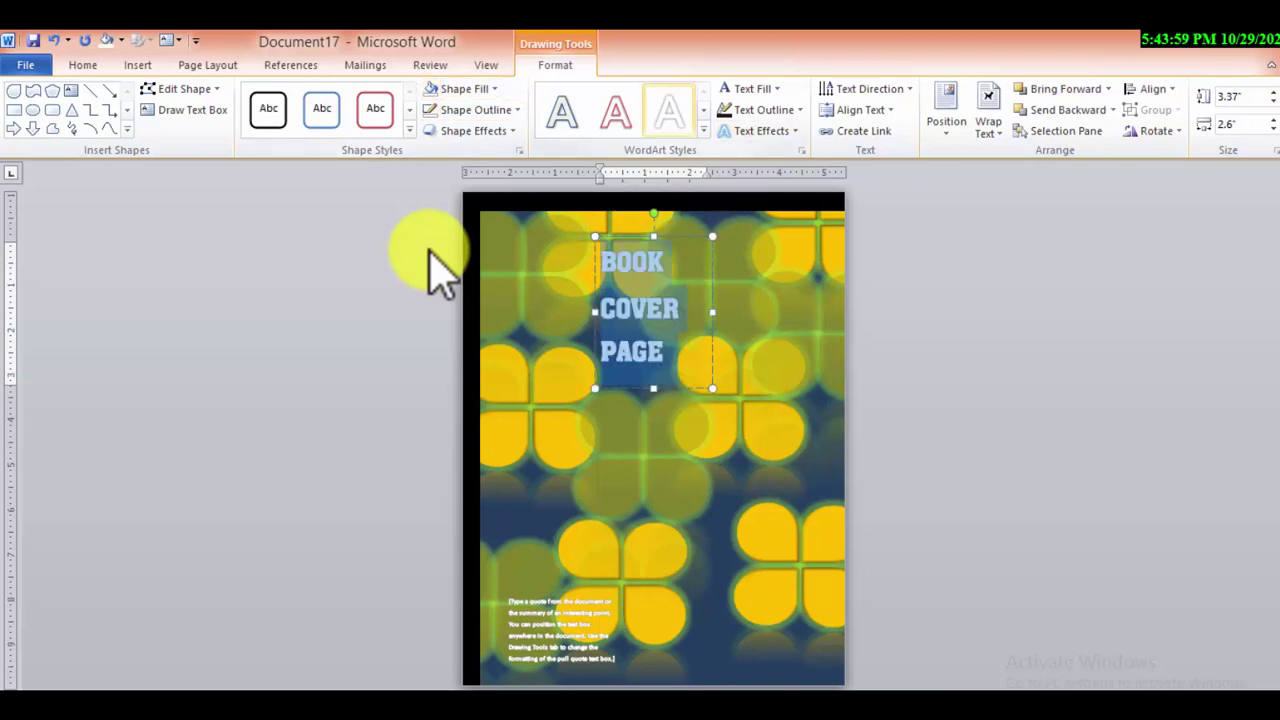
key(ctrl+shift+p)
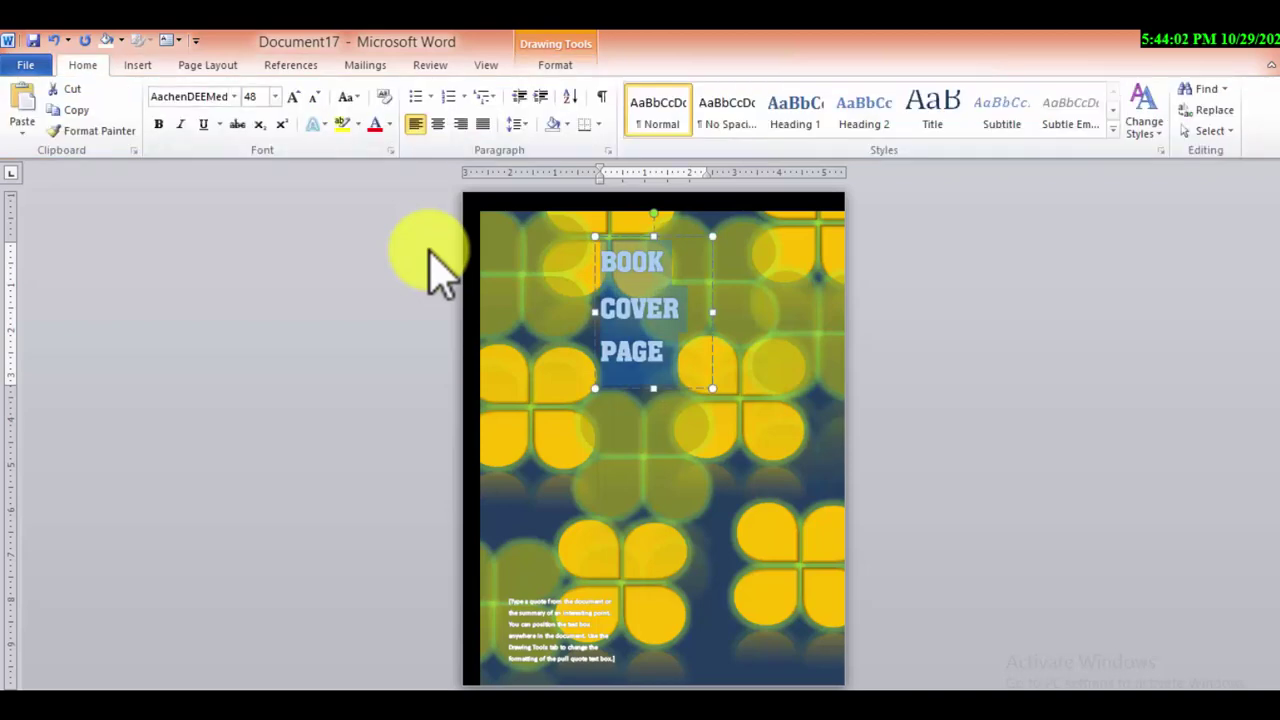
text(80)
key(Return)
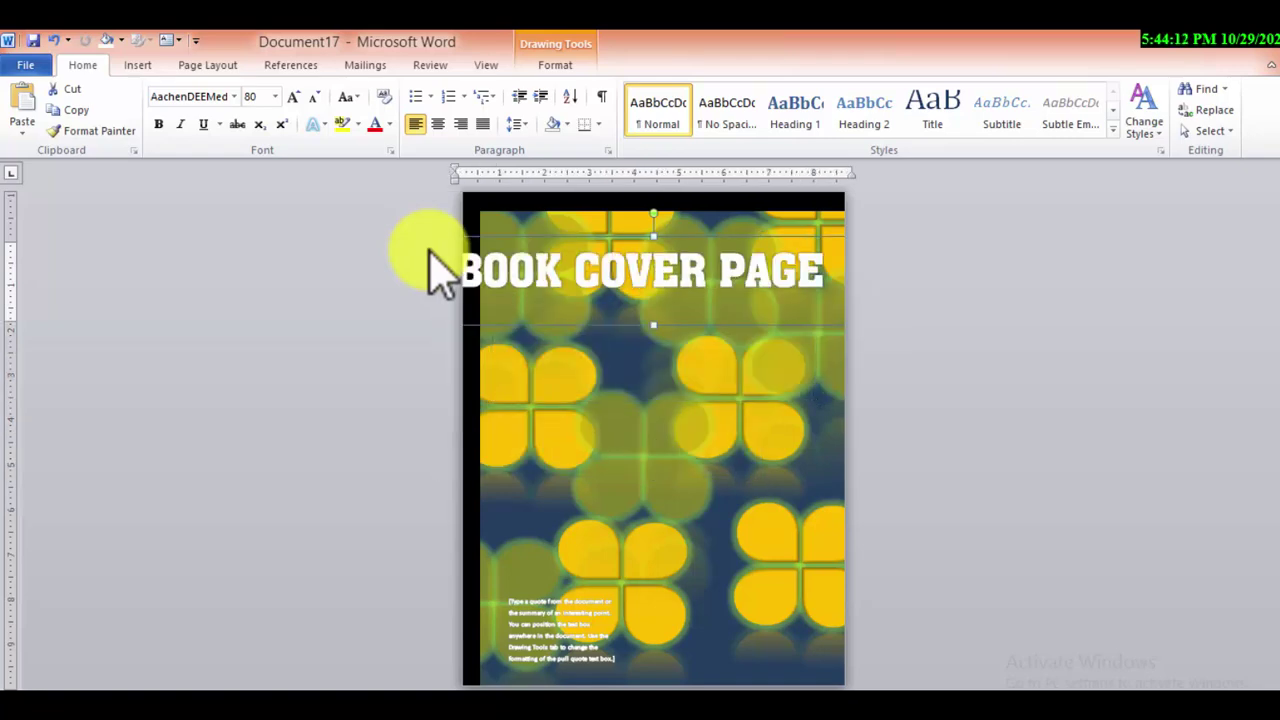
key(ctrl+a)
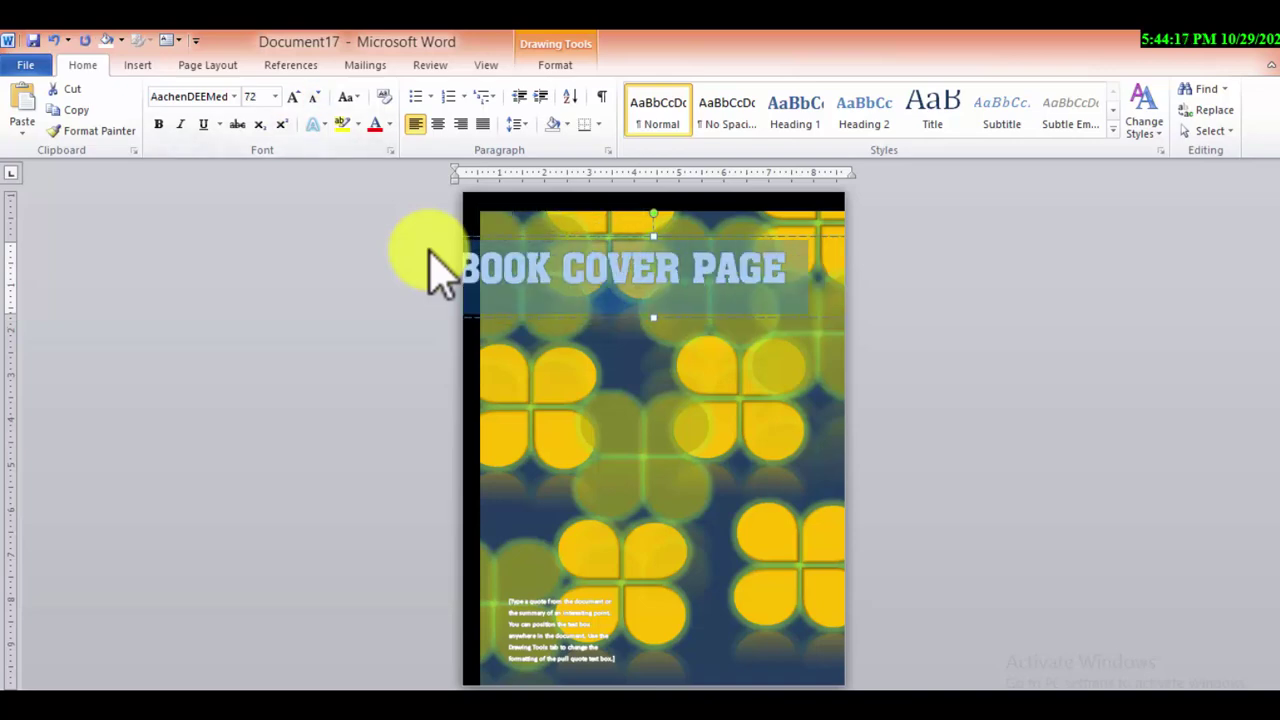
key(ctrl+shift+comma)
key(Tab)
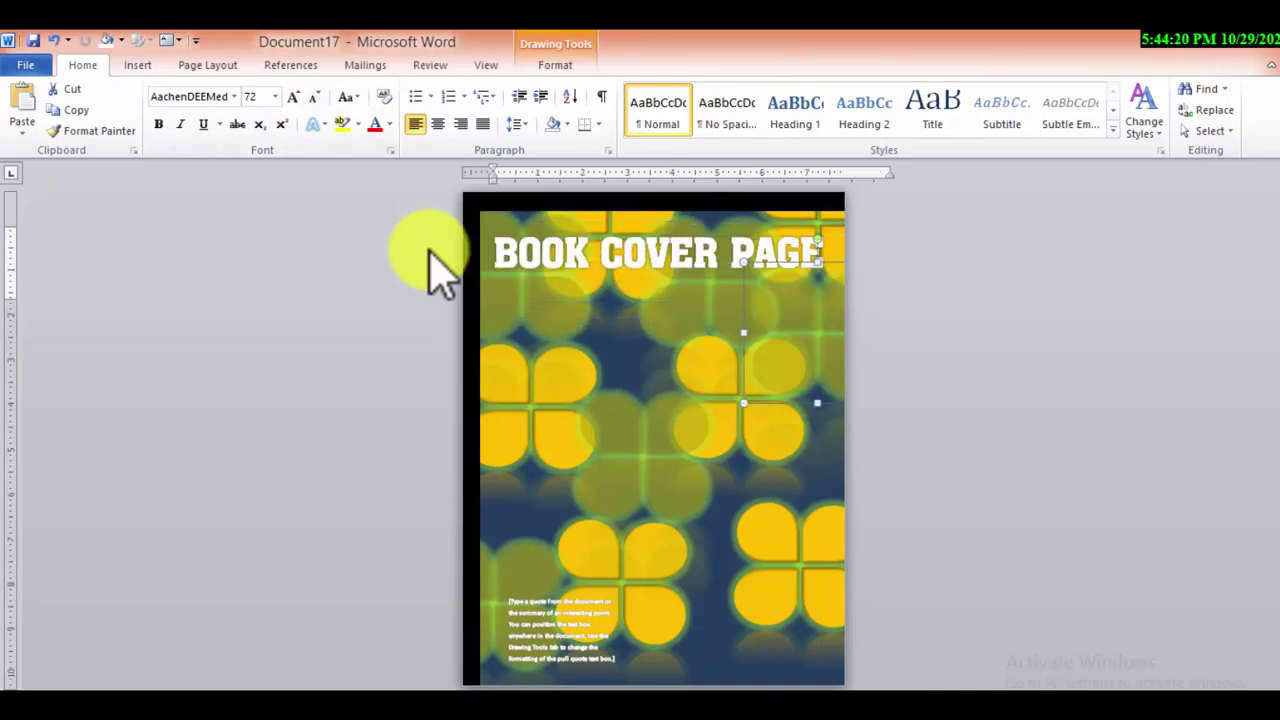
key(Escape)
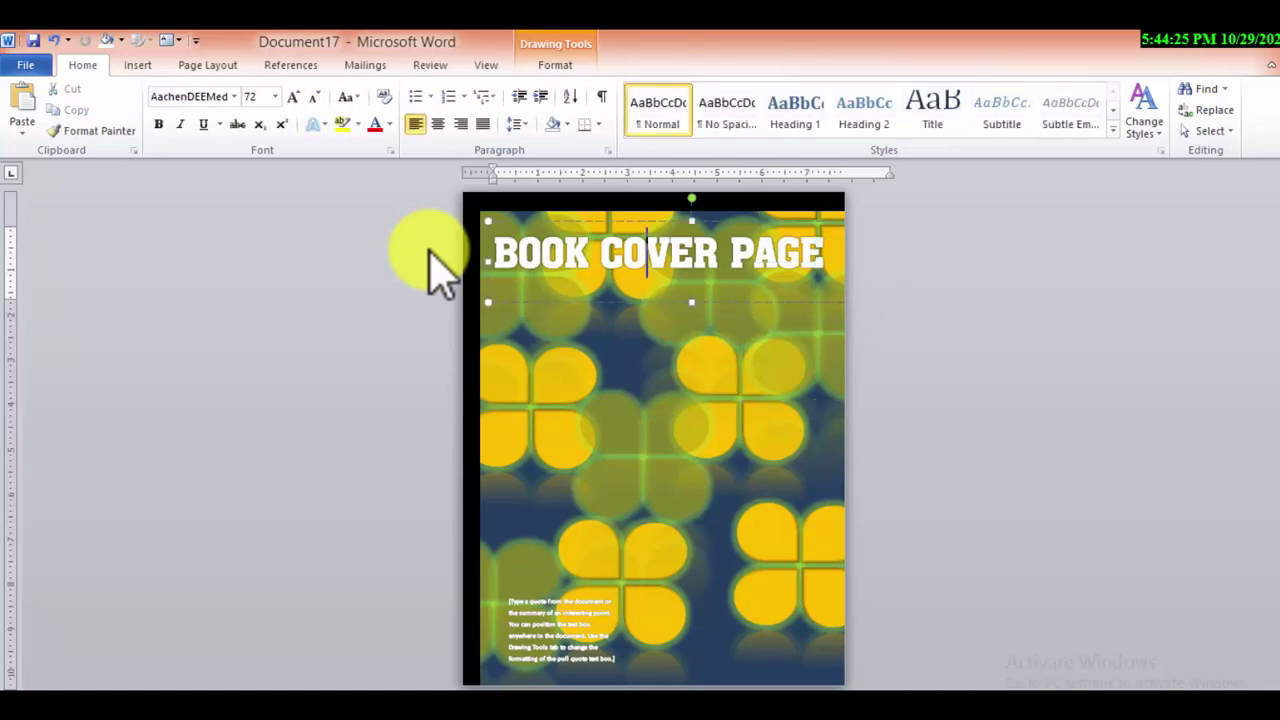
- Apply a reflected WordArt style to BOOK COVER PAGE with white lettering
key(ctrl+shift+Left)
key(ctrl+shift+Left)
key(ctrl+shift+Left)
key(alt)
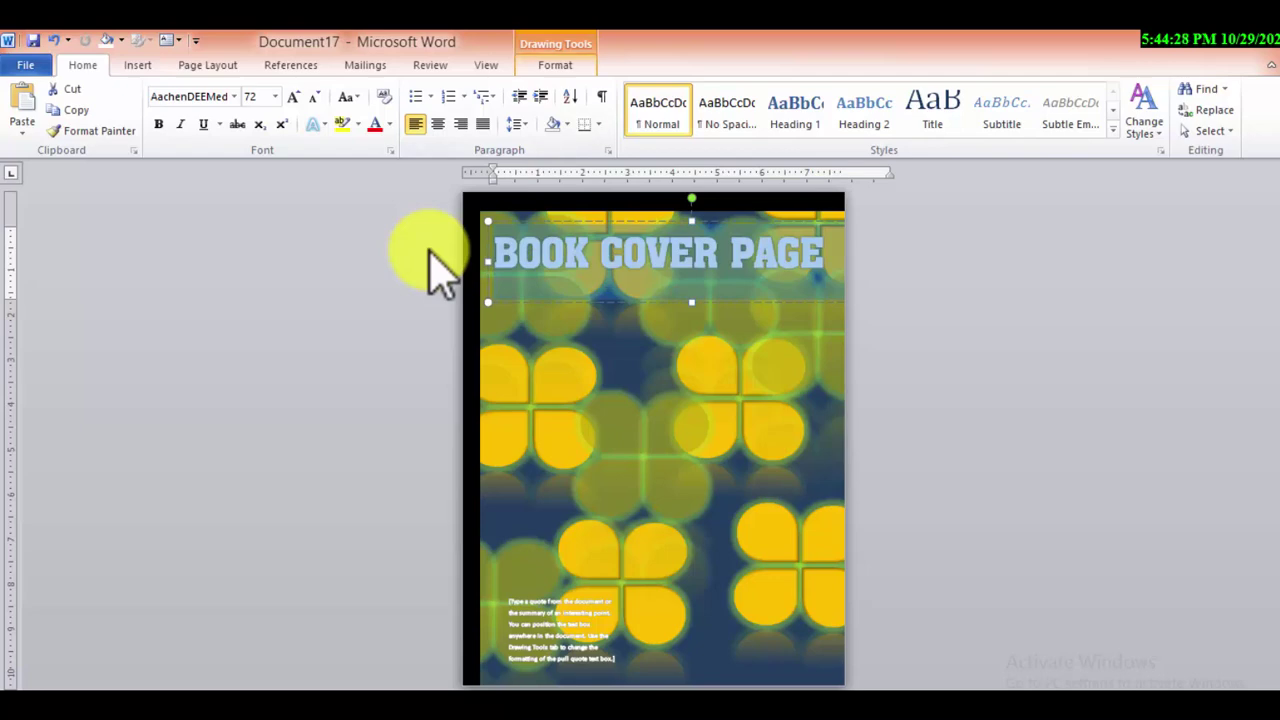
key(j)
key(d)
key(q)
key(Down)
key(Down)
key(Down)
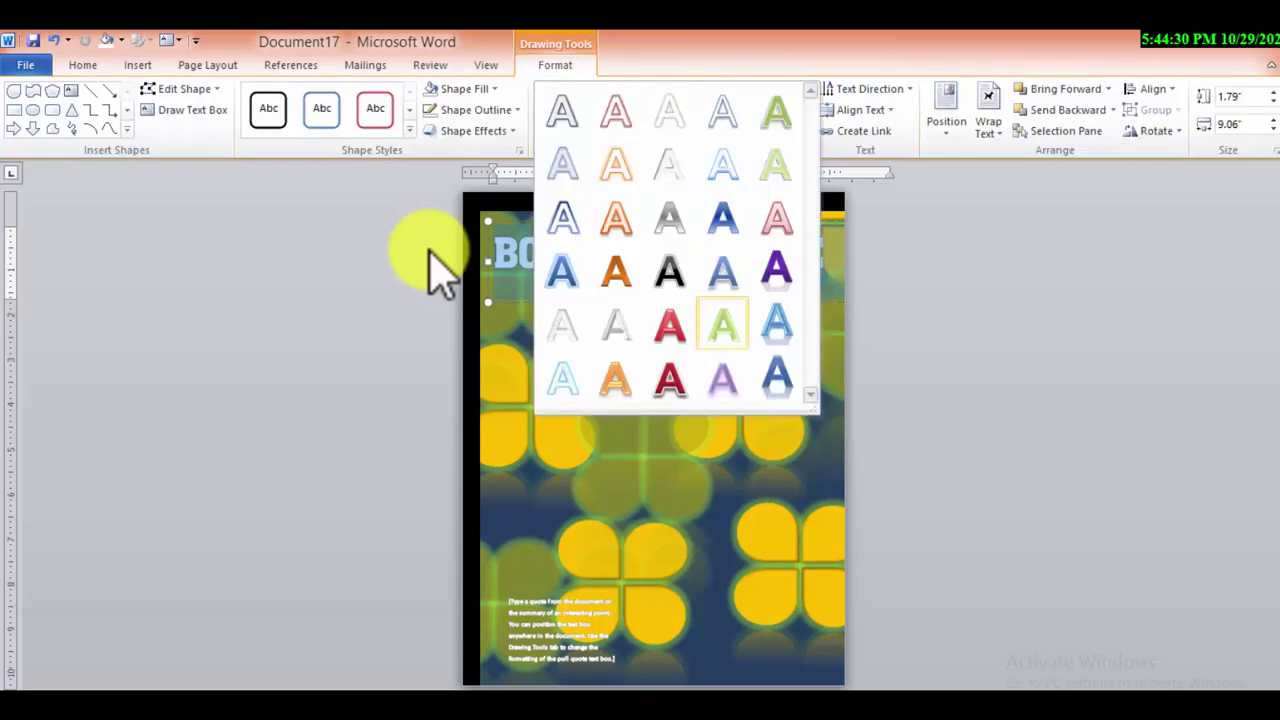
key(Return)
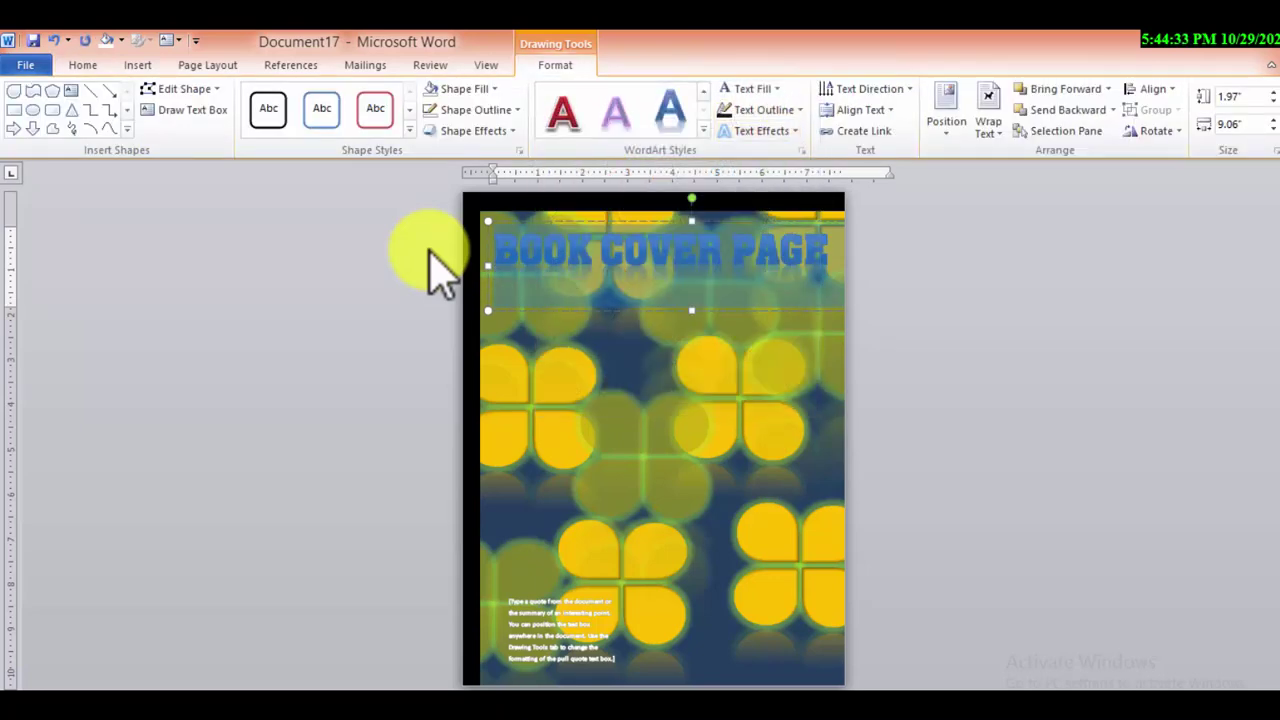
key(alt+j)
key(d)
key(t)
key(i)
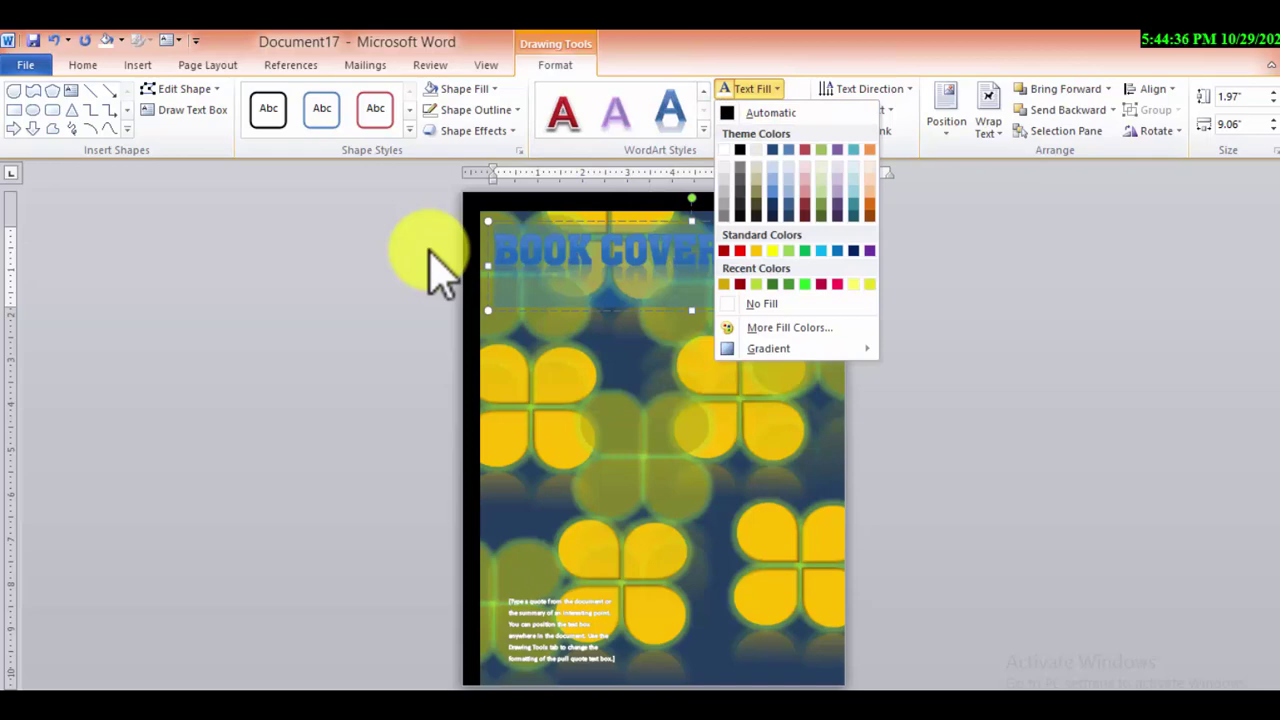
key(Escape)
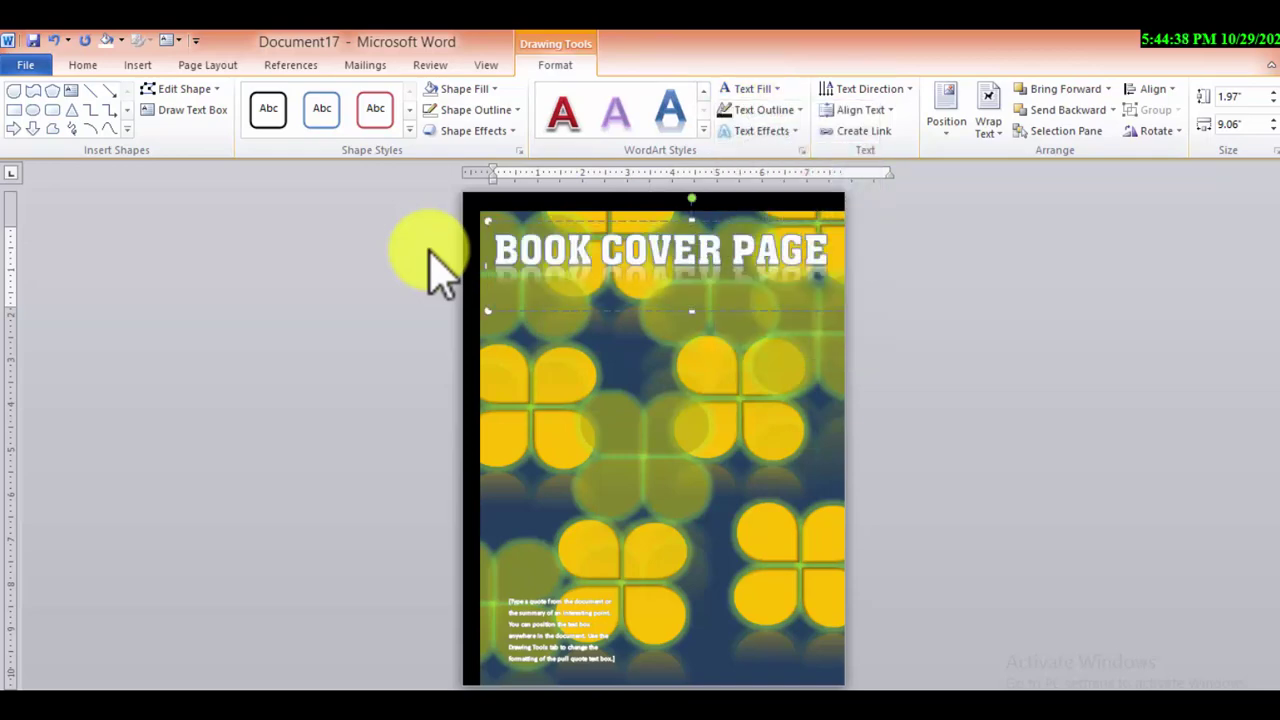
key(Escape)
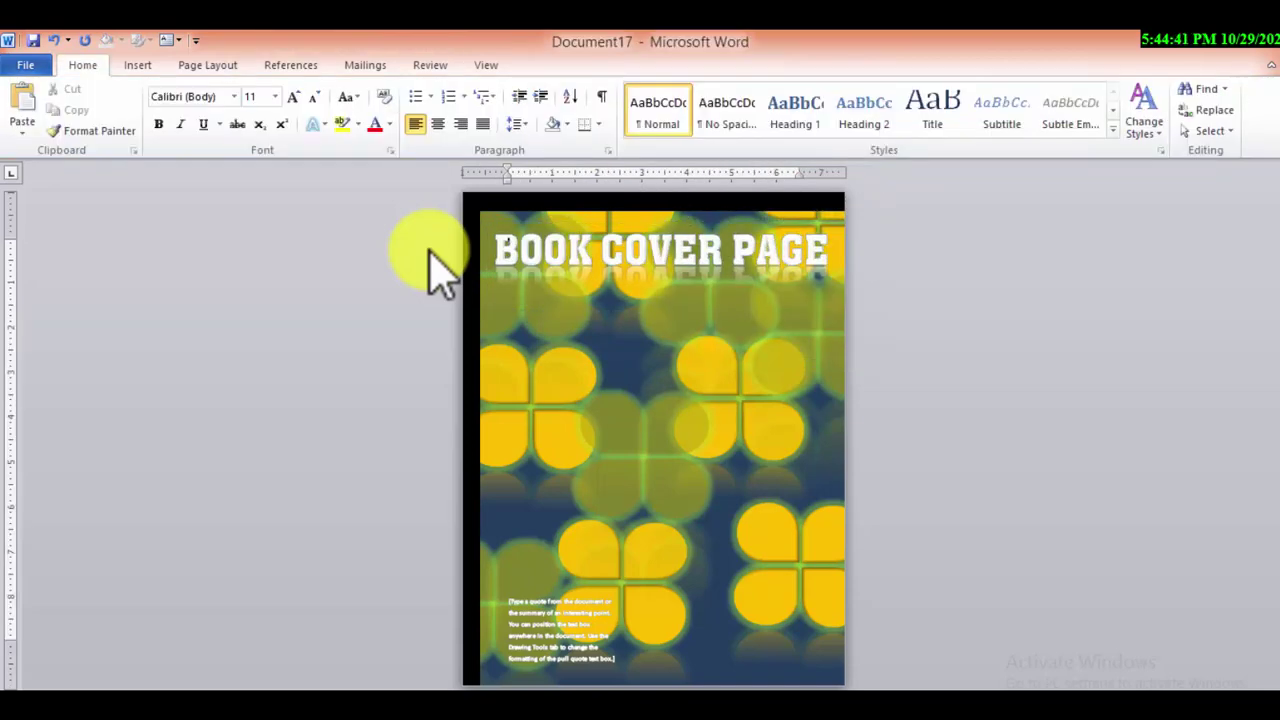
- Select the thin line under the BOOK COVER PAGE title
key(alt+n)
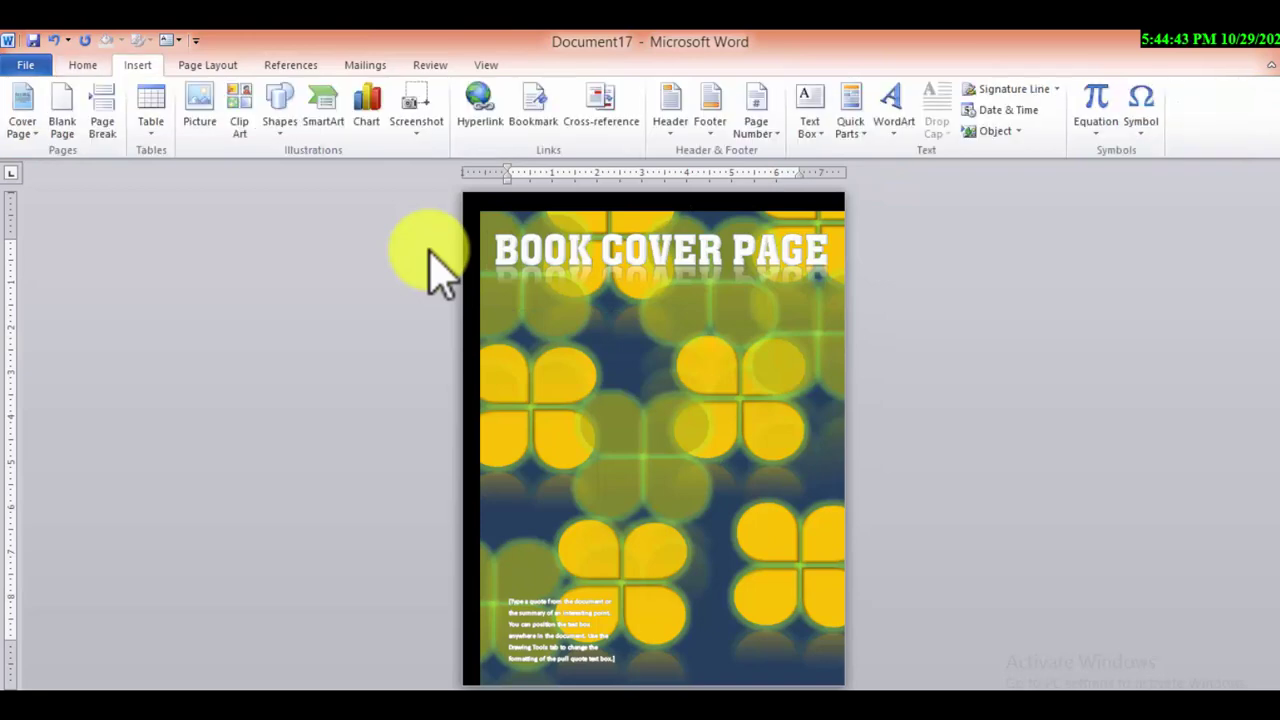
key(s)
key(h)
key(Escape)
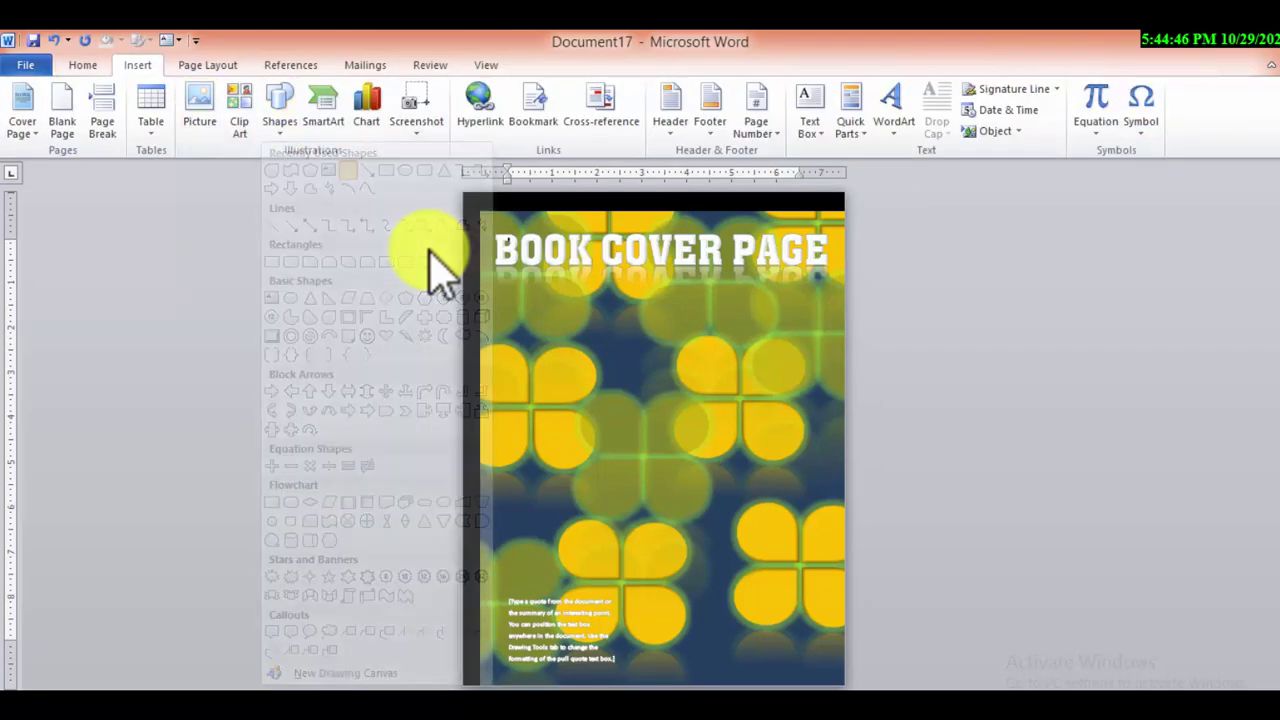
key(Return)
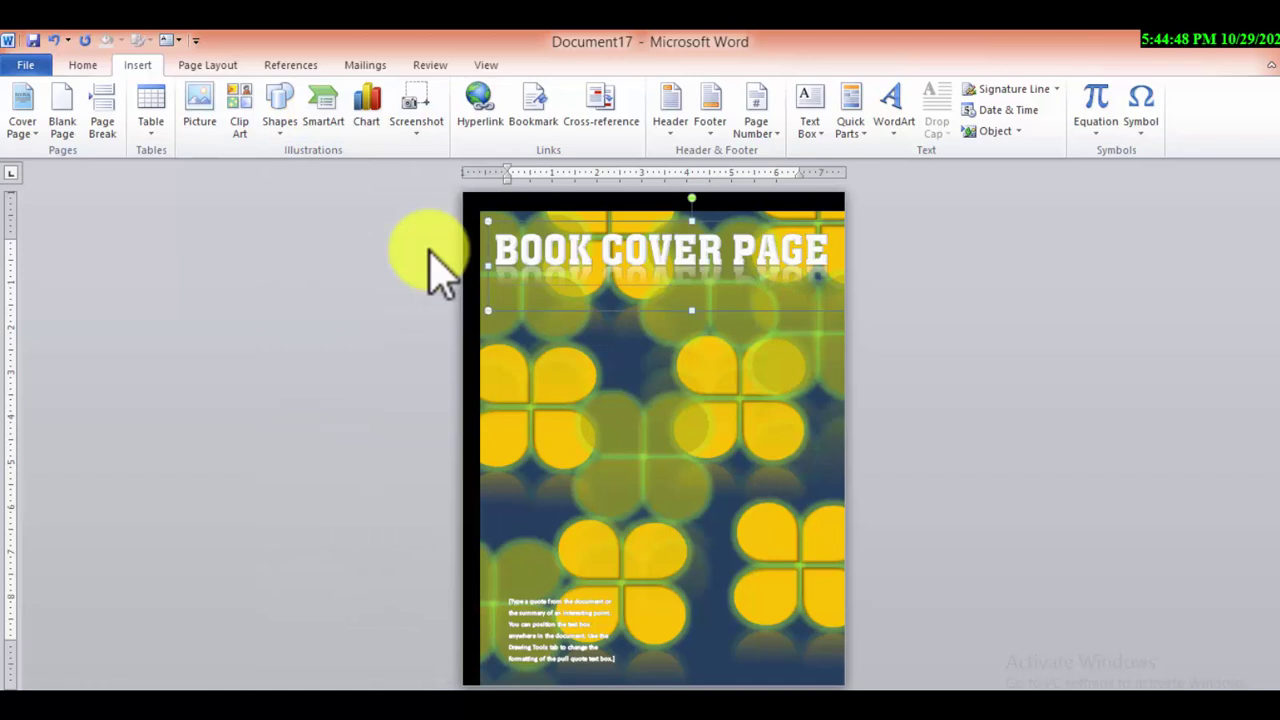
key(Tab)
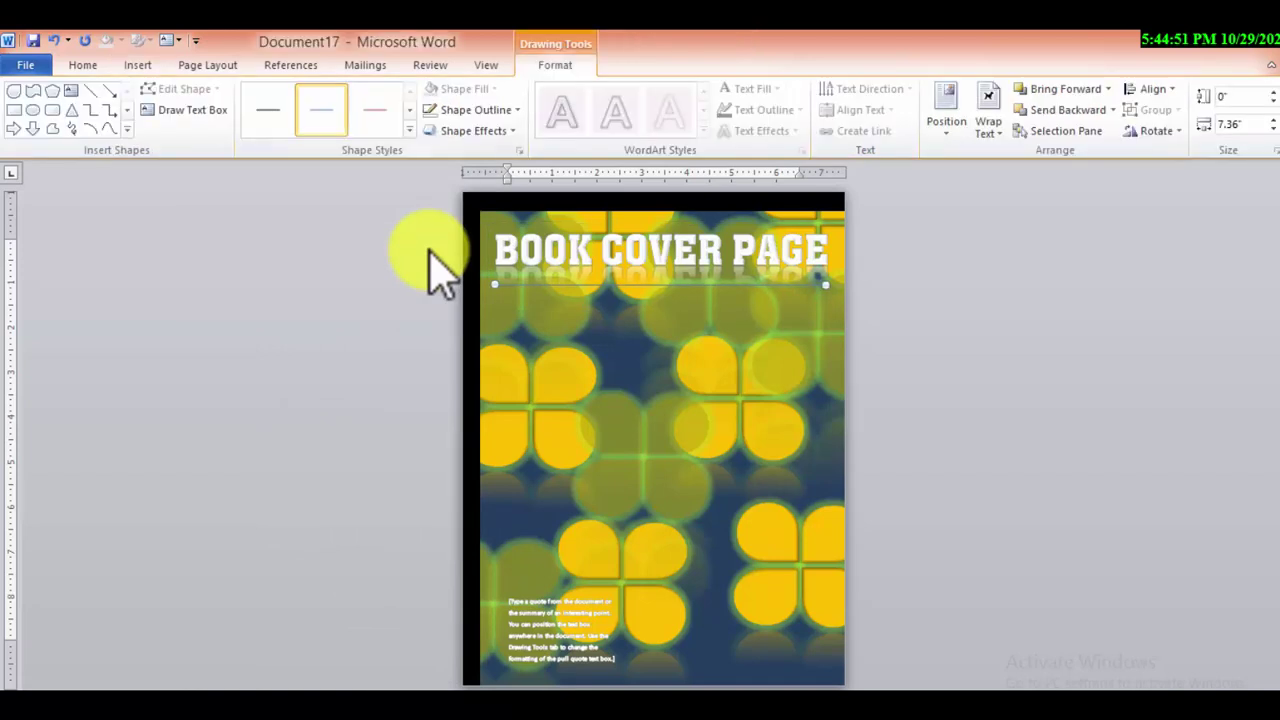
- Apply a different Shape Style to the title underline
key(alt+j)
key(d)
key(k)
key(Down)
key(Down)
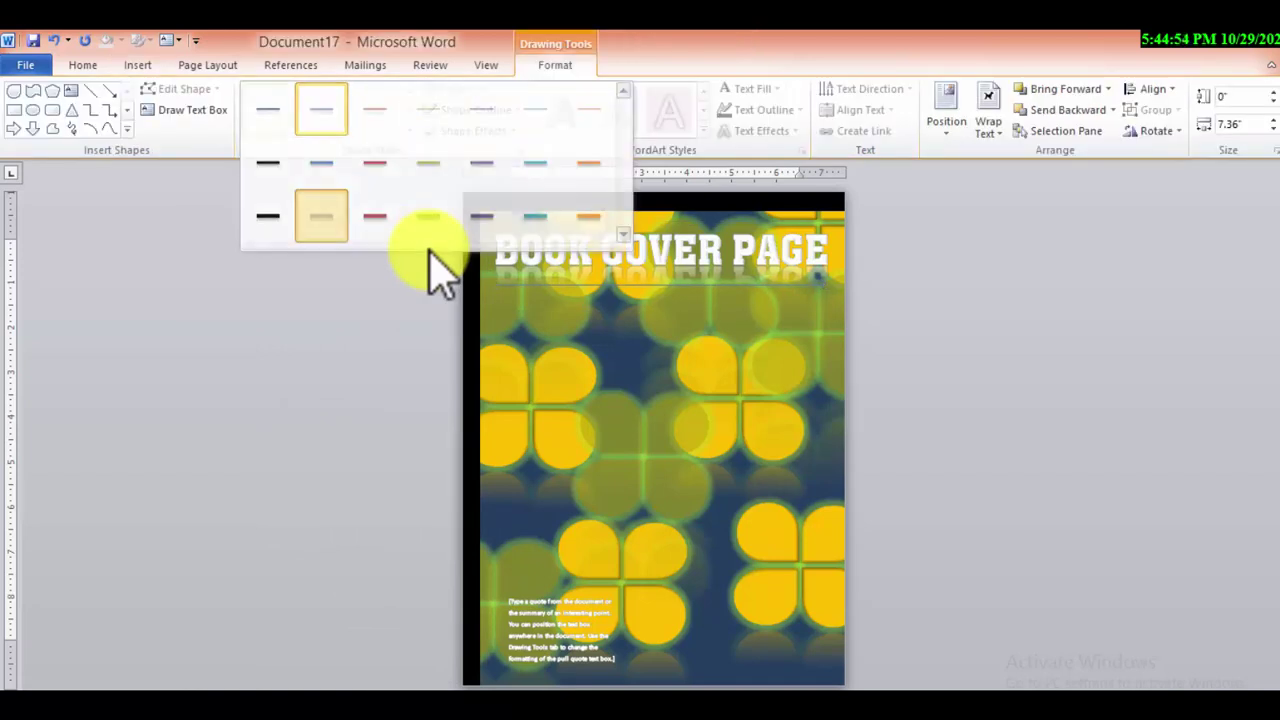
key(Return)
- Set the underline's Shape Outline colour to white
key(alt+j)
key(d)
key(s)
key(o)
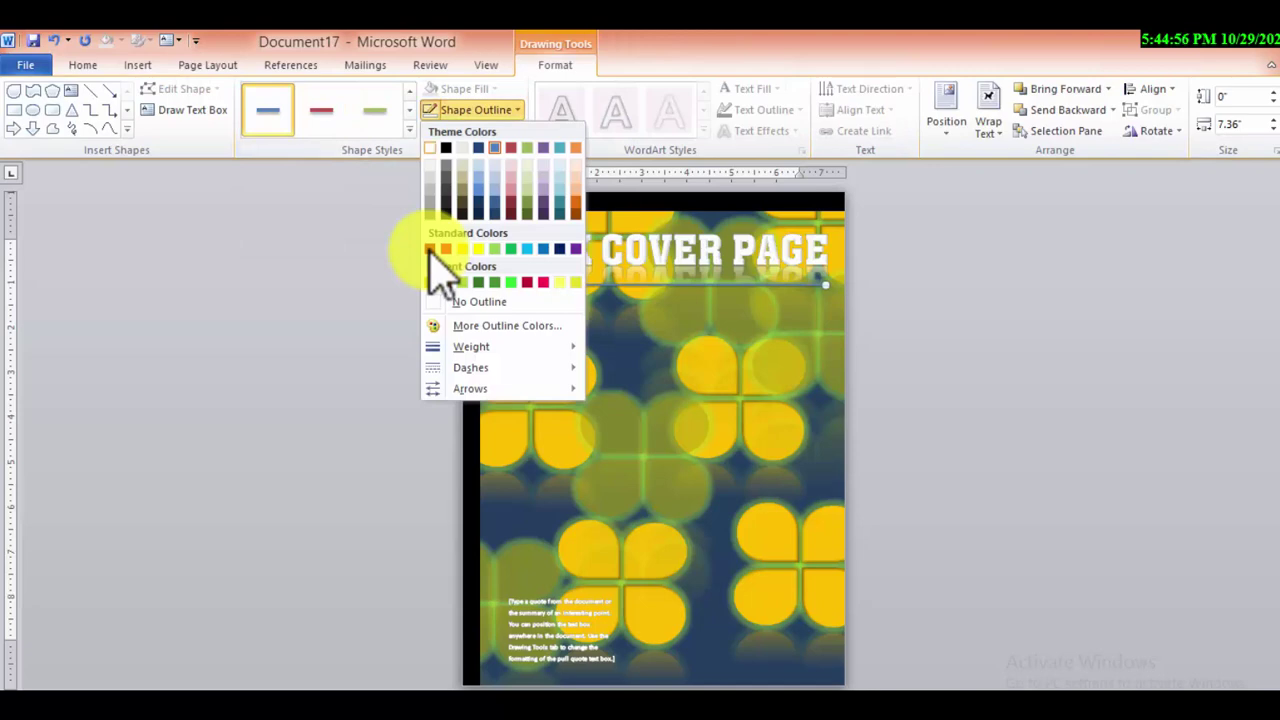
key(Return)
key(Escape)
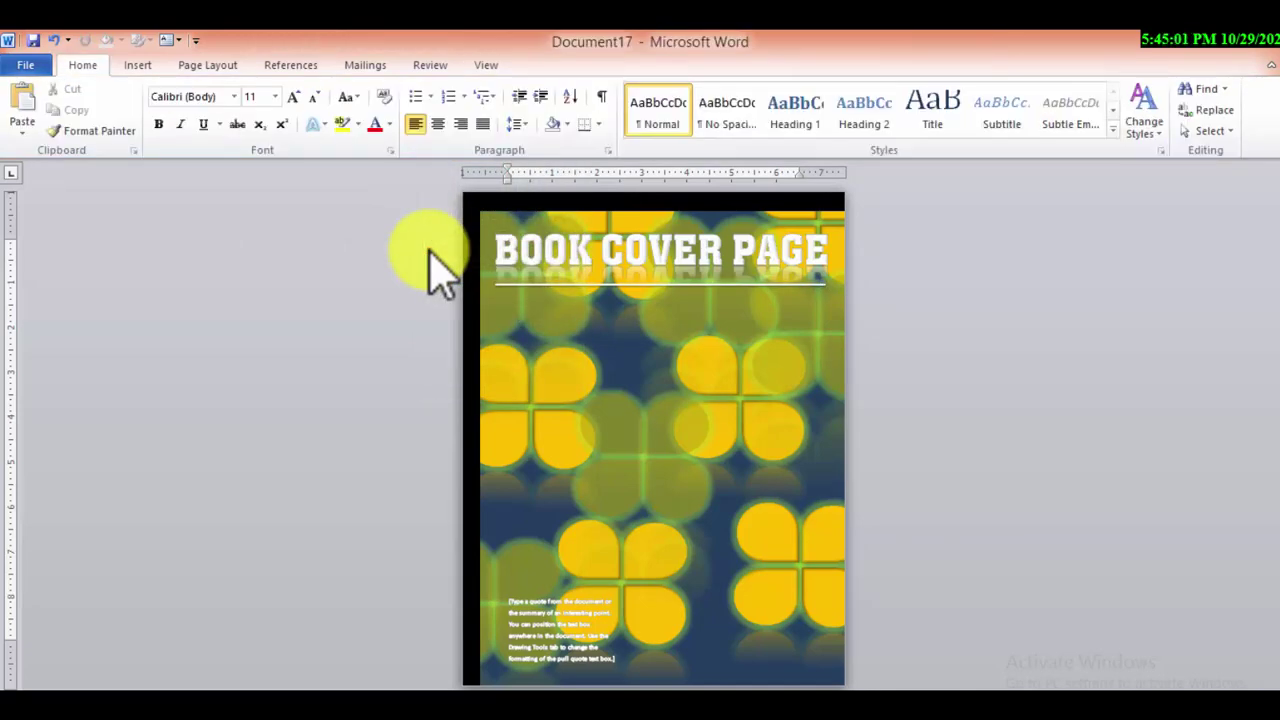
key(alt+n)
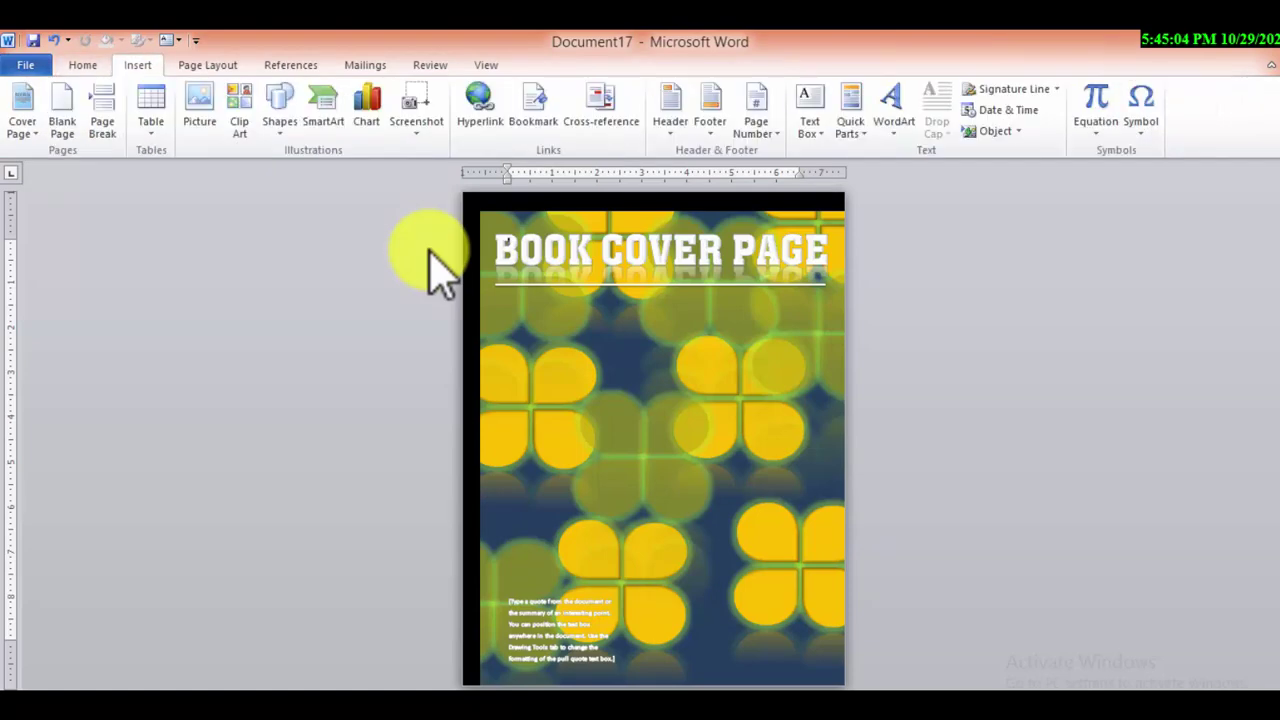
- Insert a Simple Text Box and replace its placeholder with the year text
key(alt+n)
key(x)
key(Return)
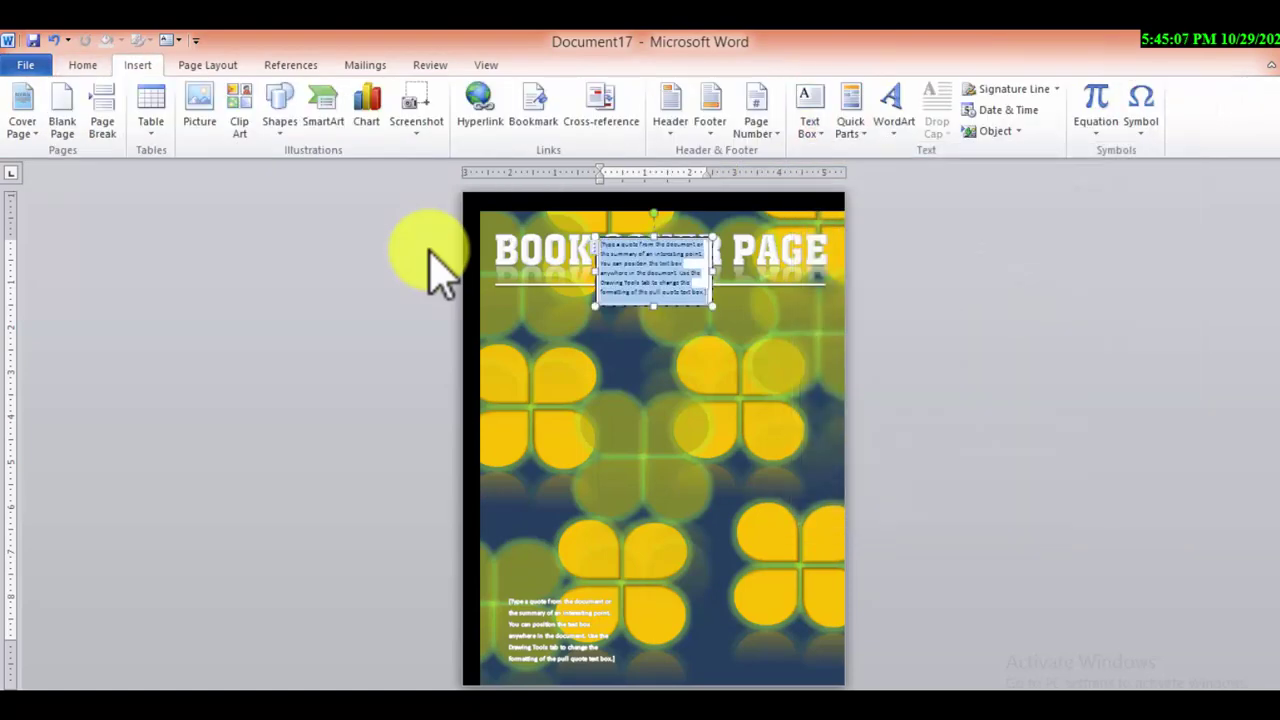
key(Delete)
text(ccc)
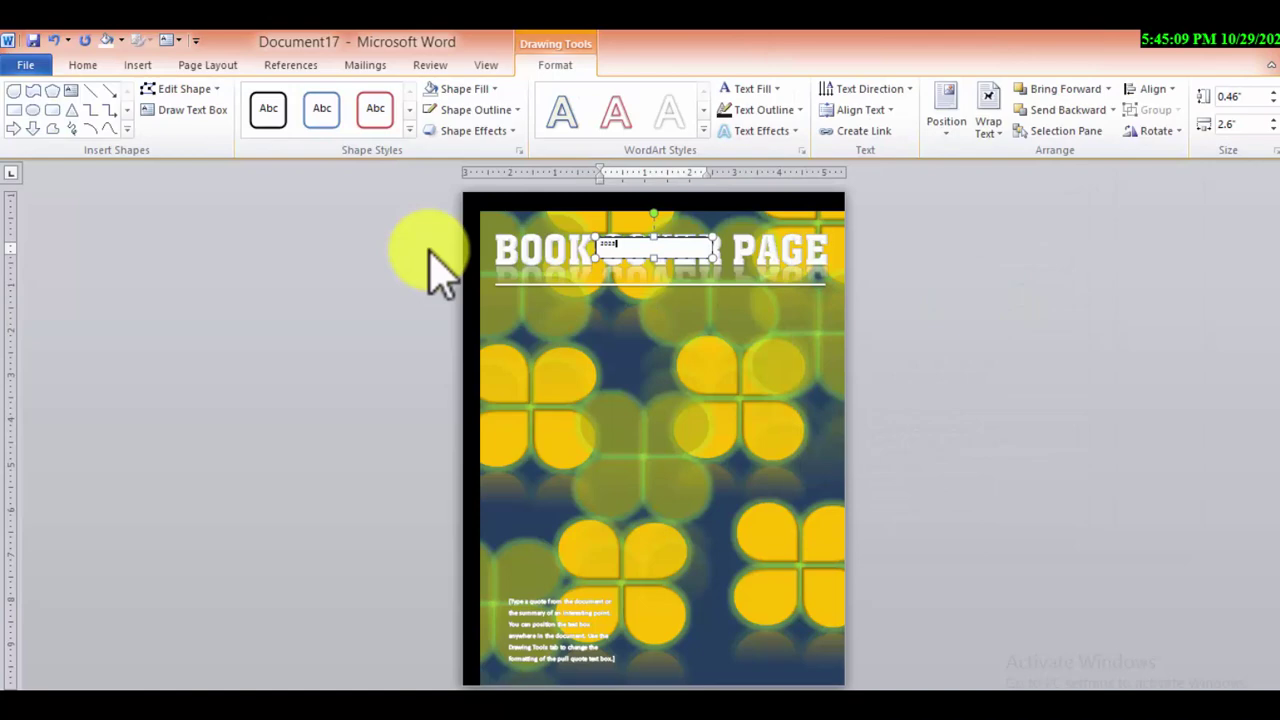
- Enlarge the 2023 text to size 110 in the AachenDEEMed font
key(ctrl+a)
key(alt+h)
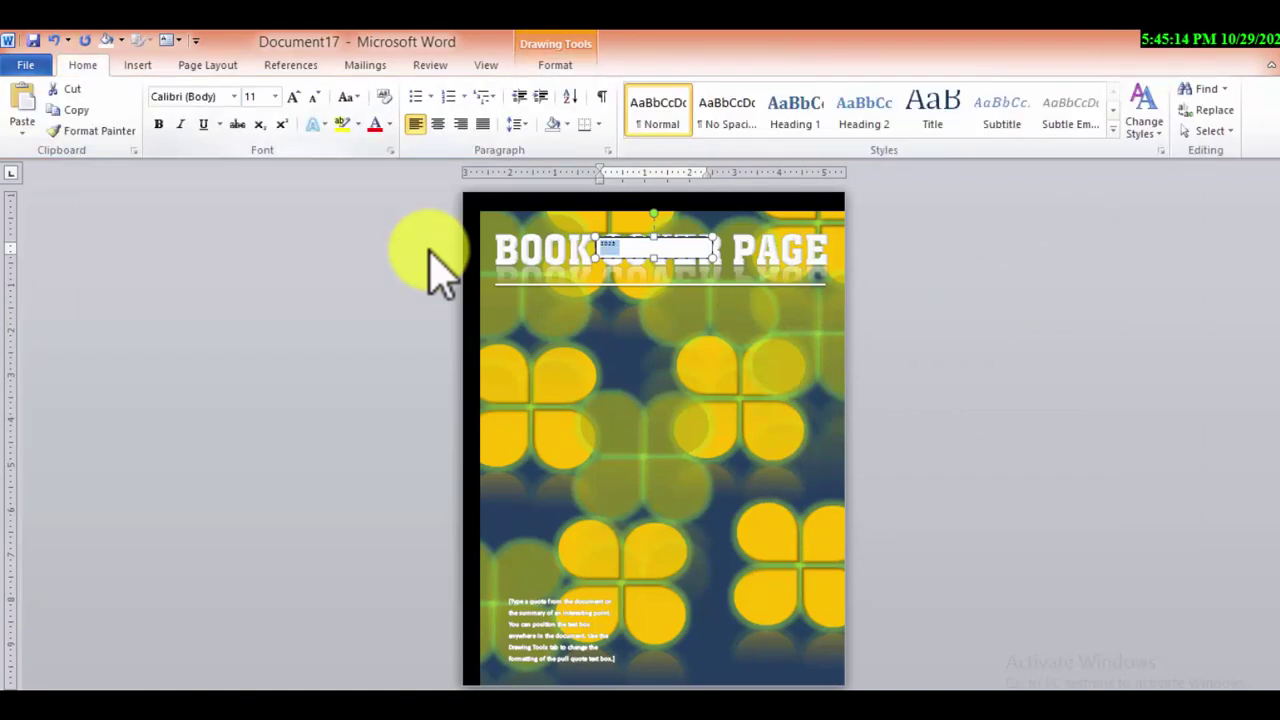
key(ctrl+shift+period)
key(ctrl+shift+period)
key(ctrl+shift+period)
key(ctrl+shift+period)
key(ctrl+shift+period)
key(ctrl+shift+period)
key(ctrl+shift+period)
key(ctrl+shift+period)
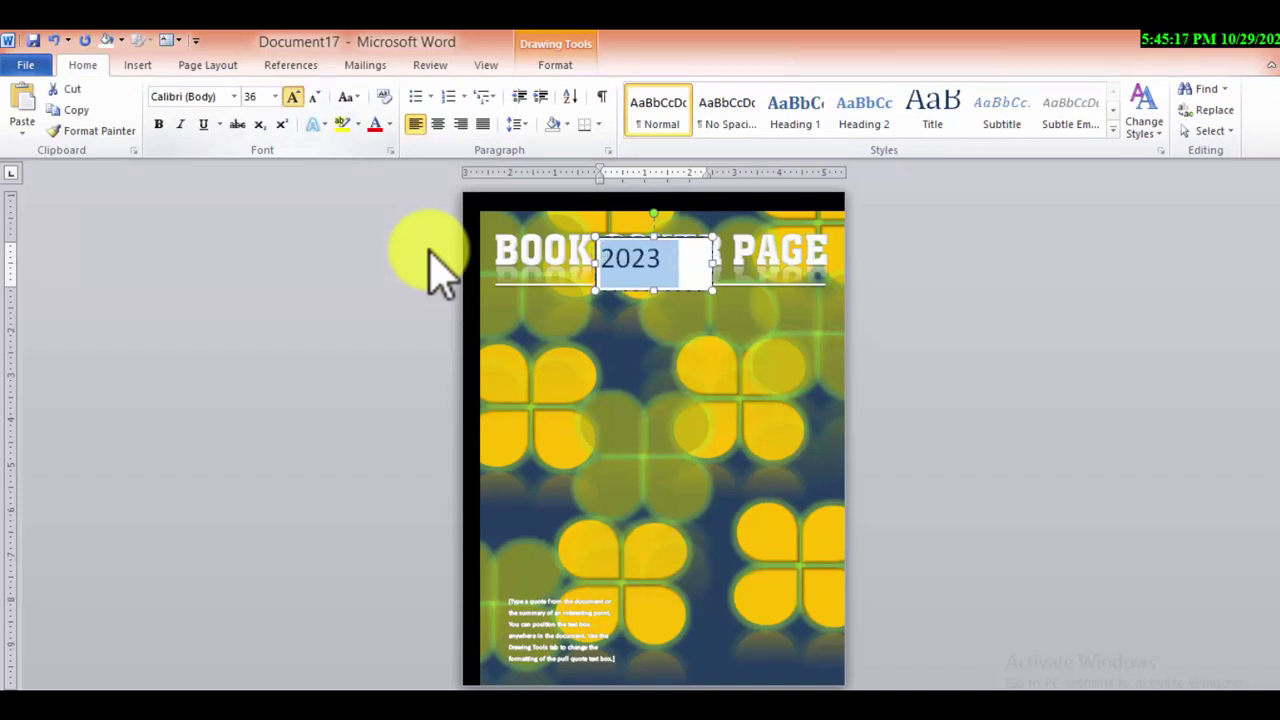
key(ctrl+shift+period)
key(ctrl+shift+period)
key(ctrl+shift+period)
key(ctrl+shift+period)
key(ctrl+shift+period)
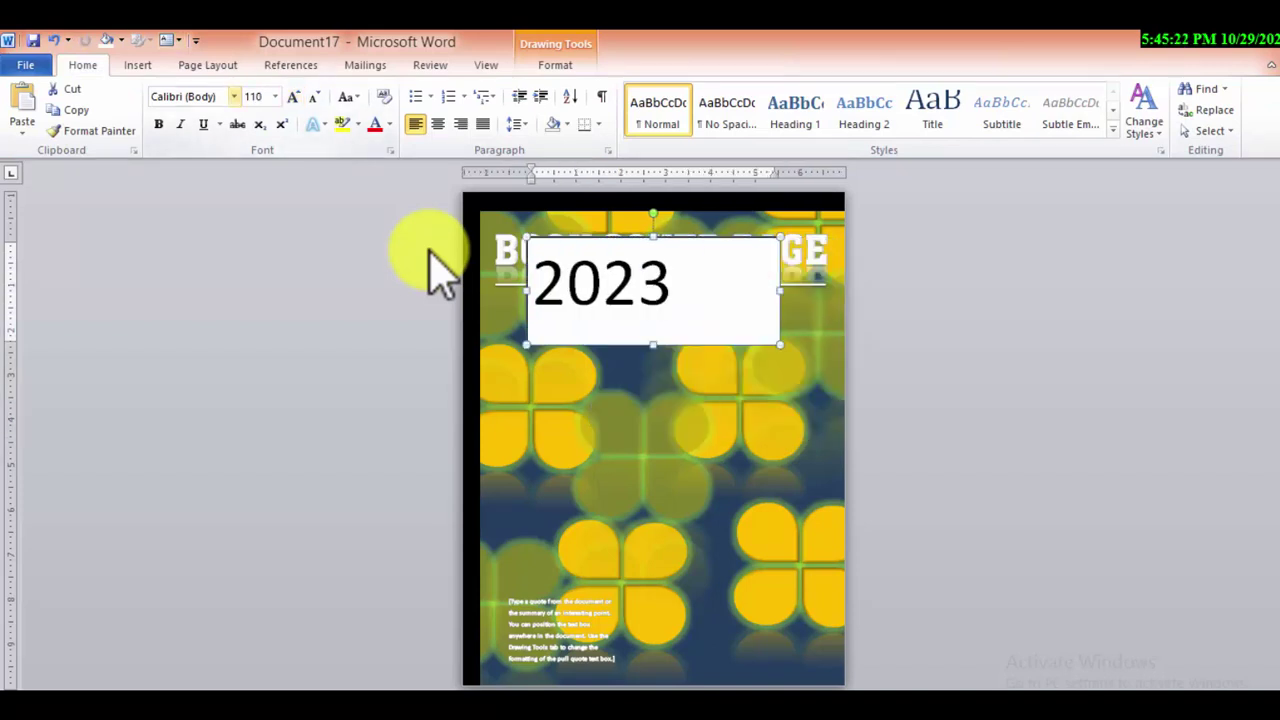
key(alt+h)
key(f)
key(f)
key(Up)
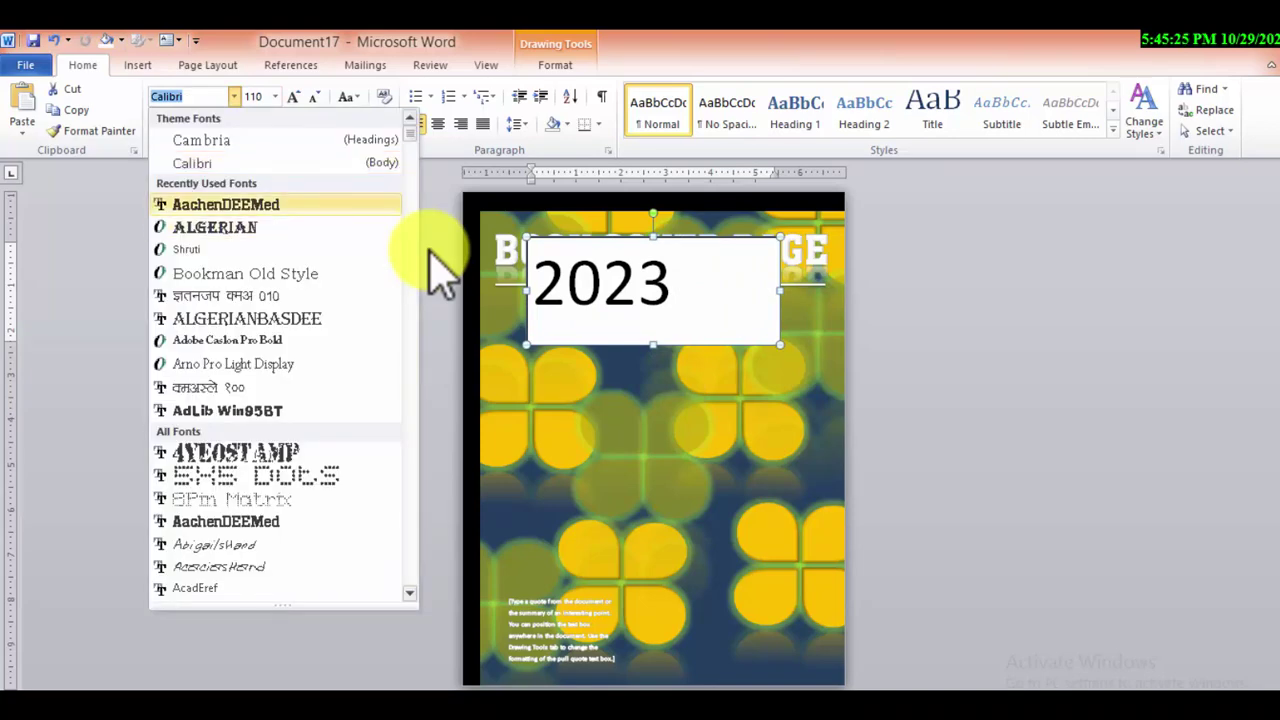
key(Return)
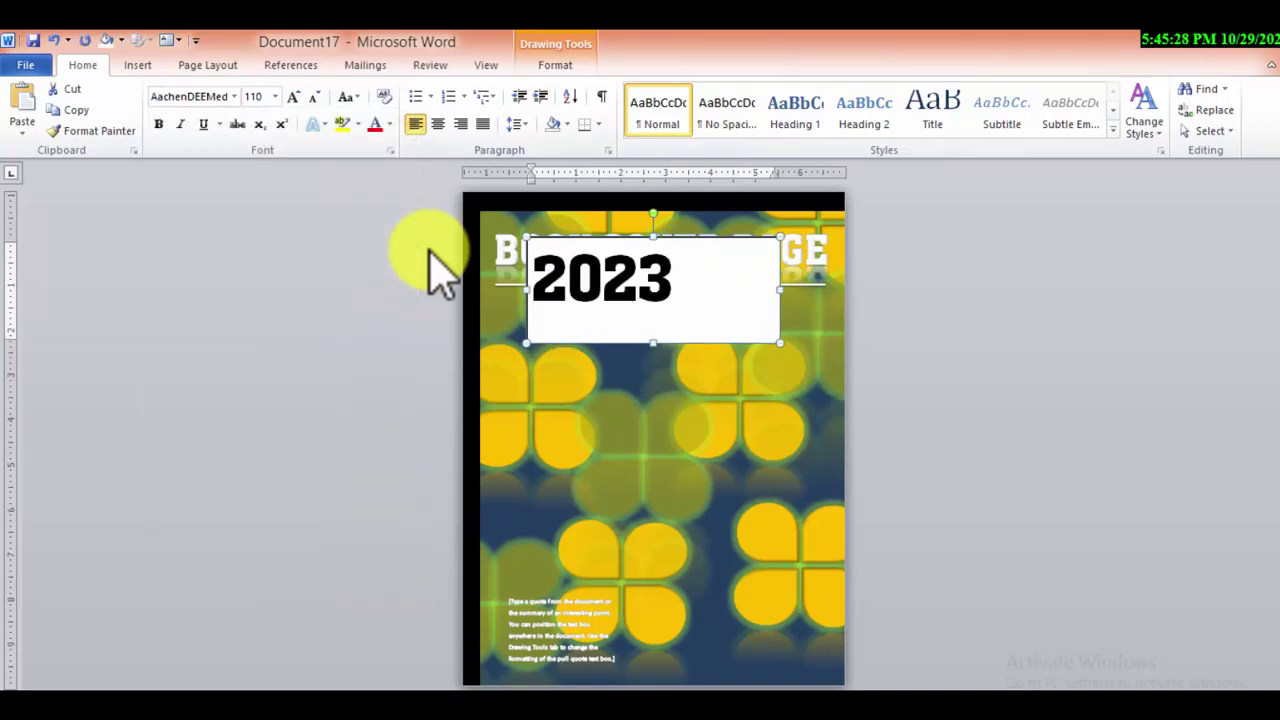
key(alt+j)
- Remove the text box's fill and give 2023 a white WordArt style
key(d)
key(s)
key(f)
key(n)
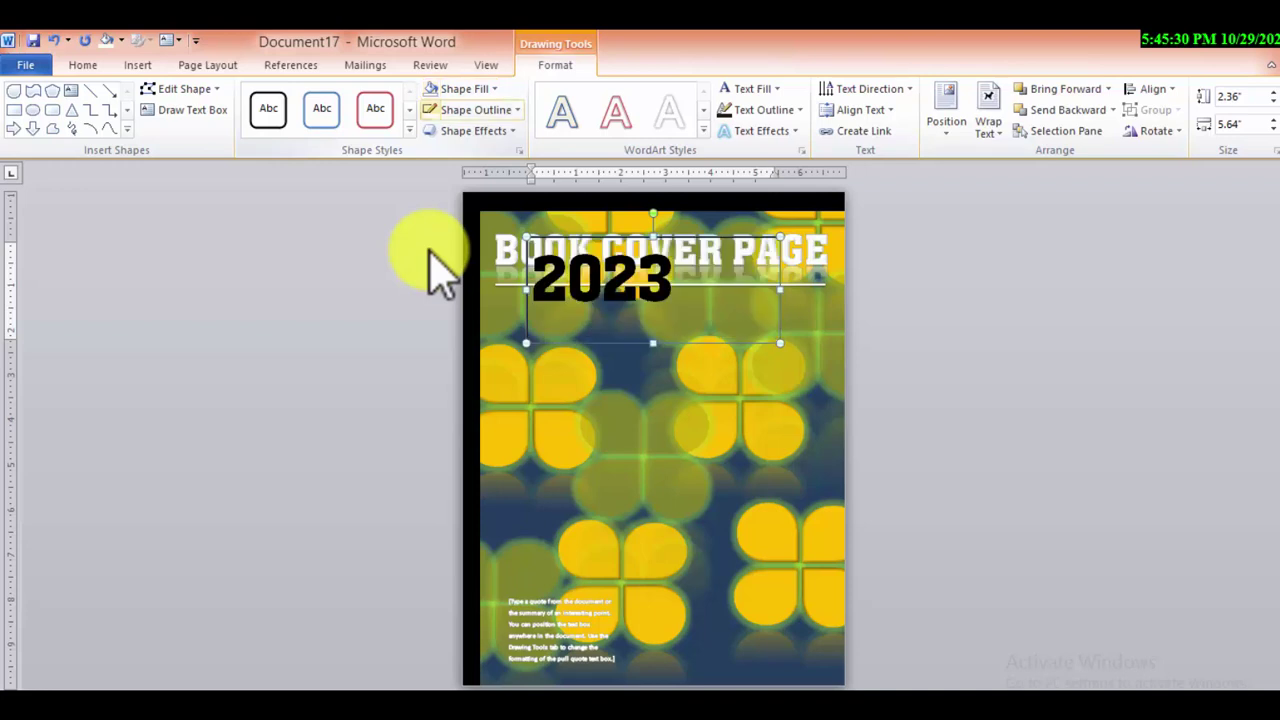
key(Left)
key(Return)
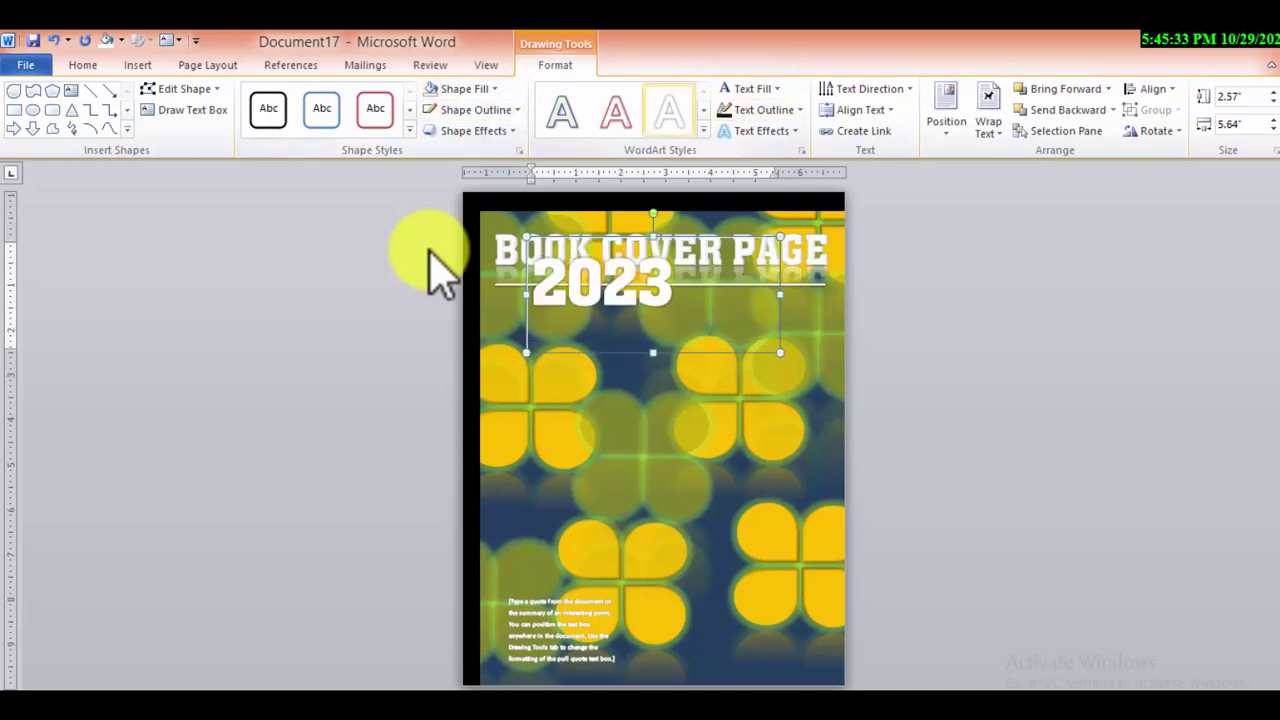
- Try the silver WordArt style on 2023
key(alt+j)
key(d)
key(q)
key(Down)
key(Down)
key(Down)
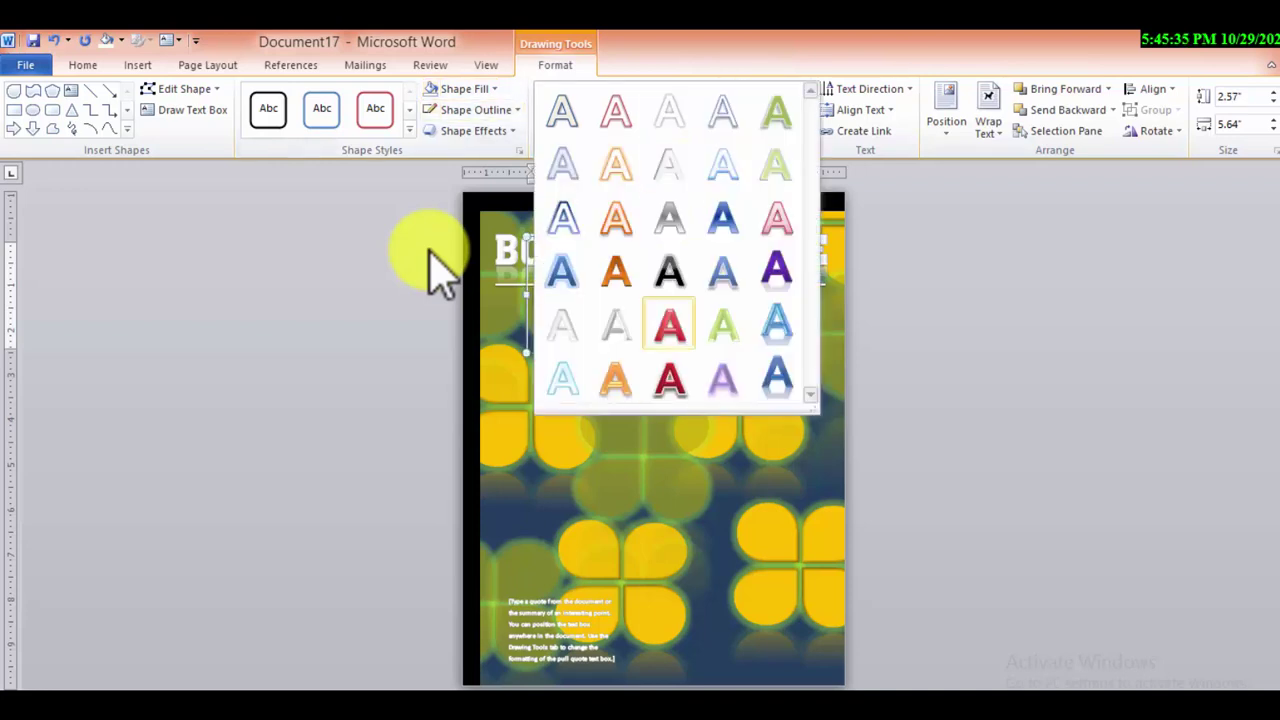
key(Left)
key(Return)
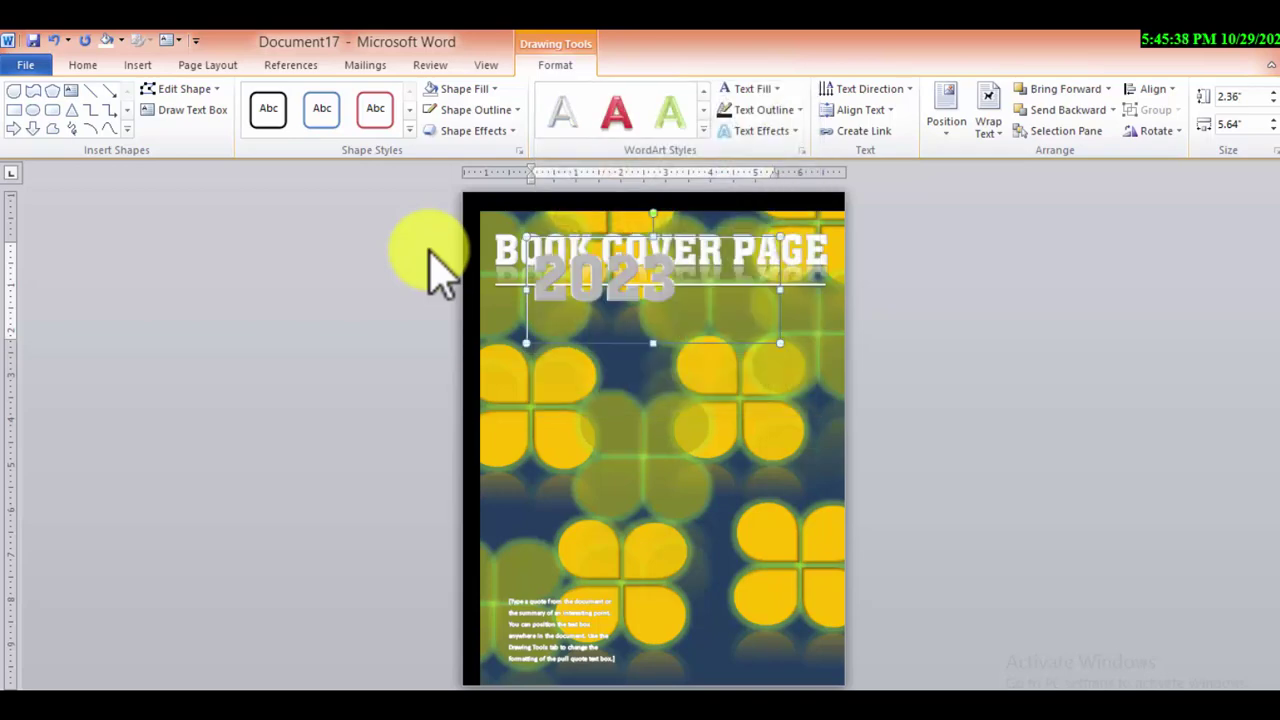
key(alt+j)
key(d)
key(t)
key(i)
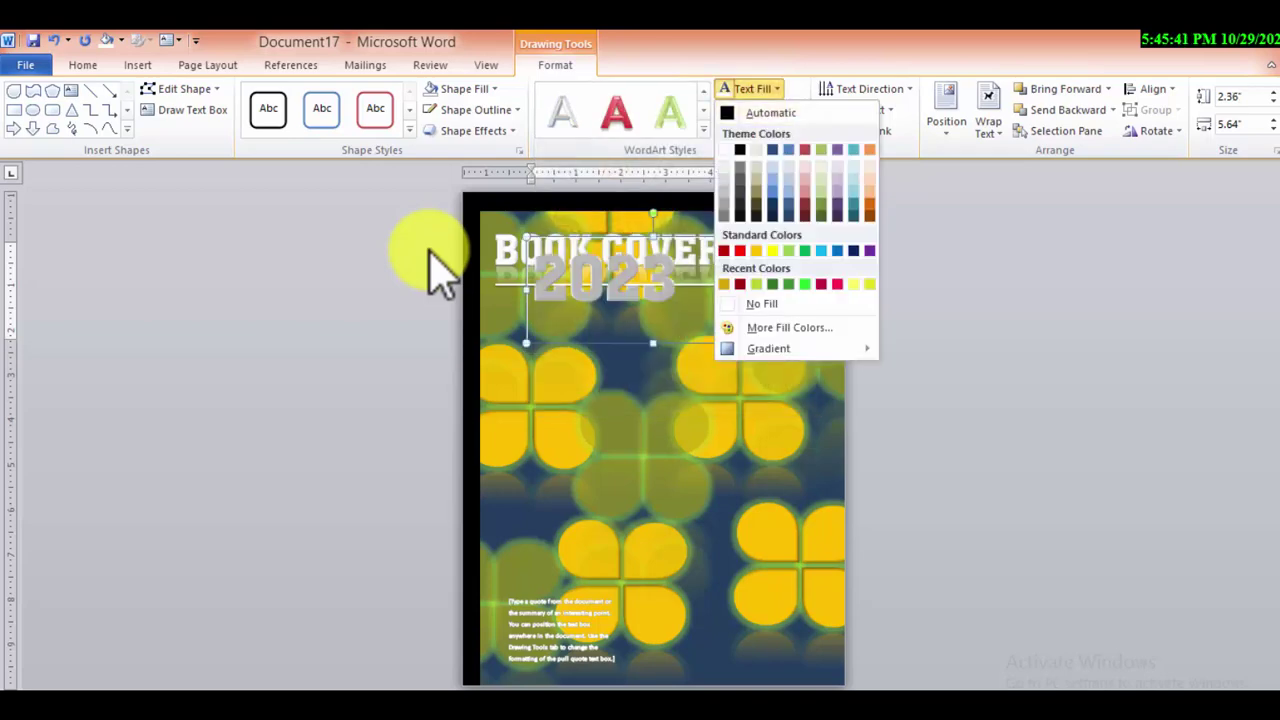
key(Escape)
- Apply the purple WordArt style and make the 2023 text fill white
key(Left)
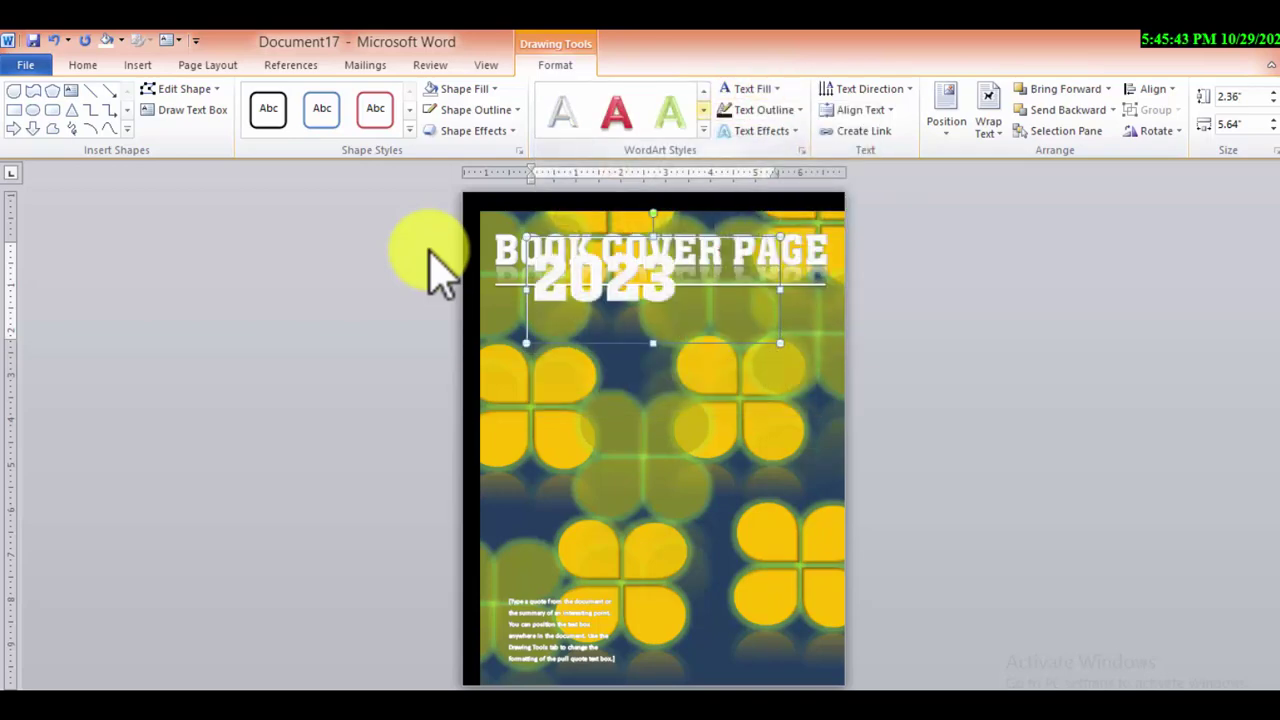
key(Down)
key(Return)
key(Right)
key(Return)
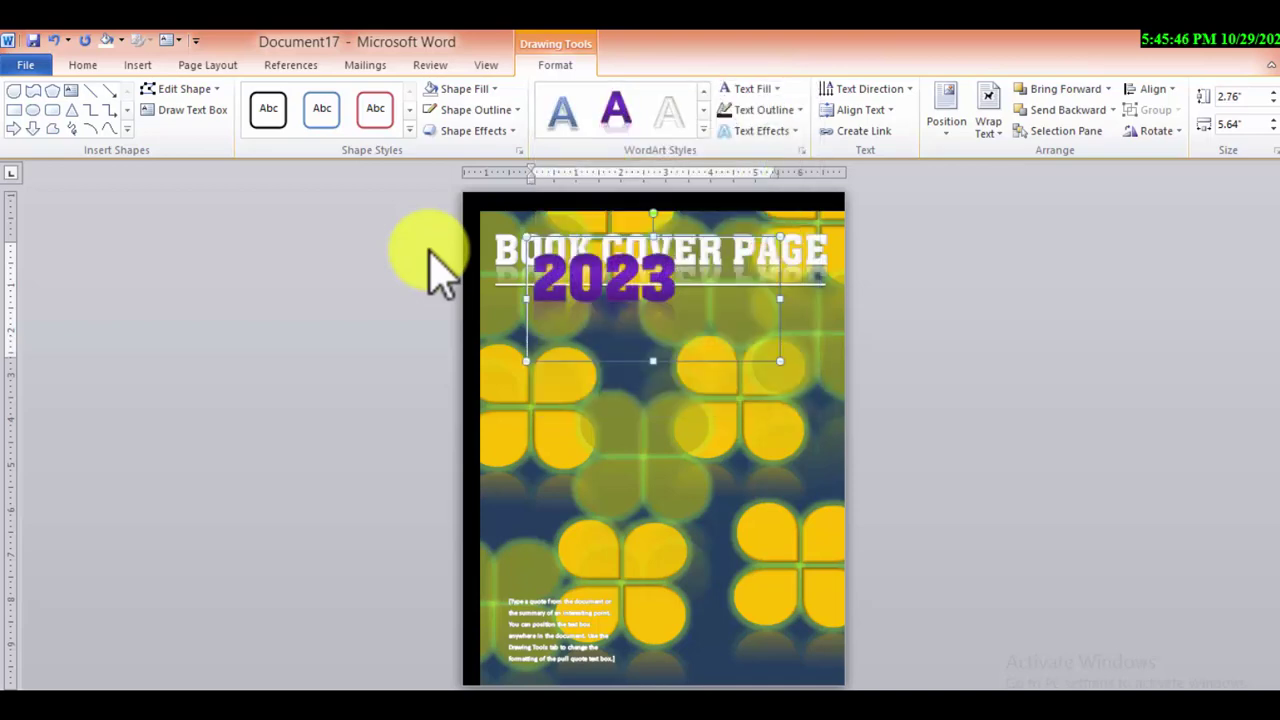
key(Tab)
key(Down)
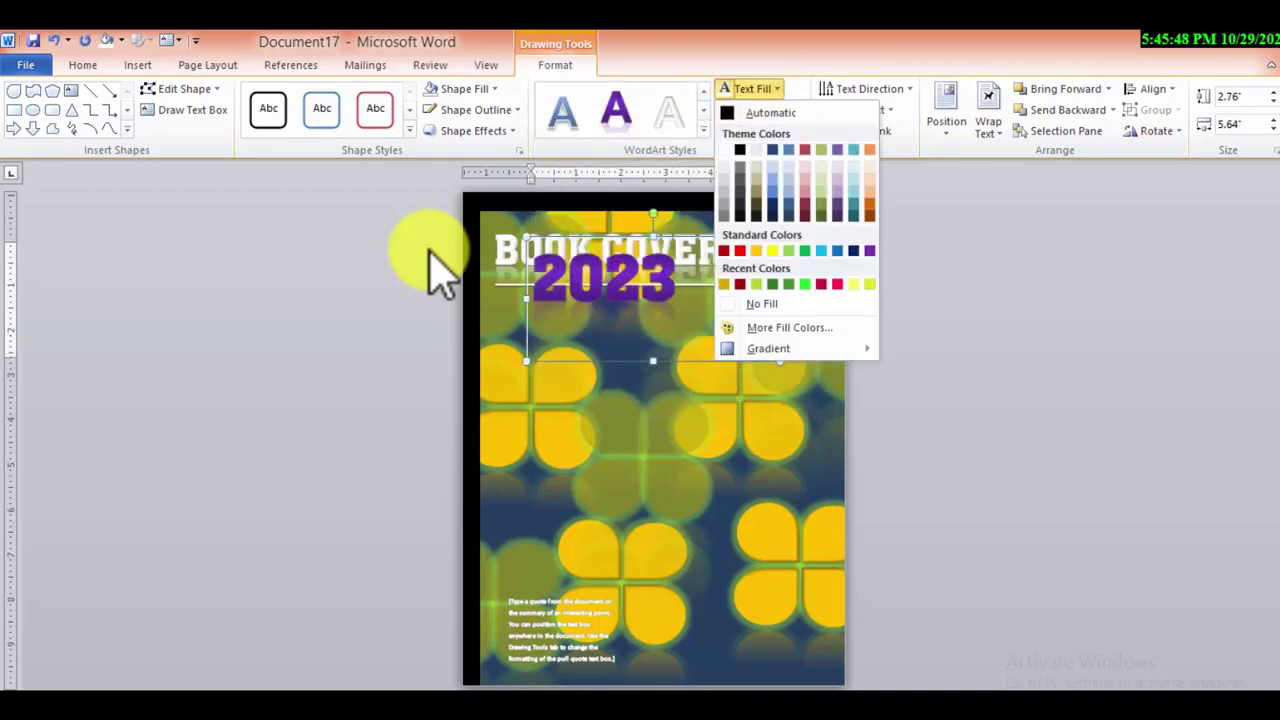
key(Return)
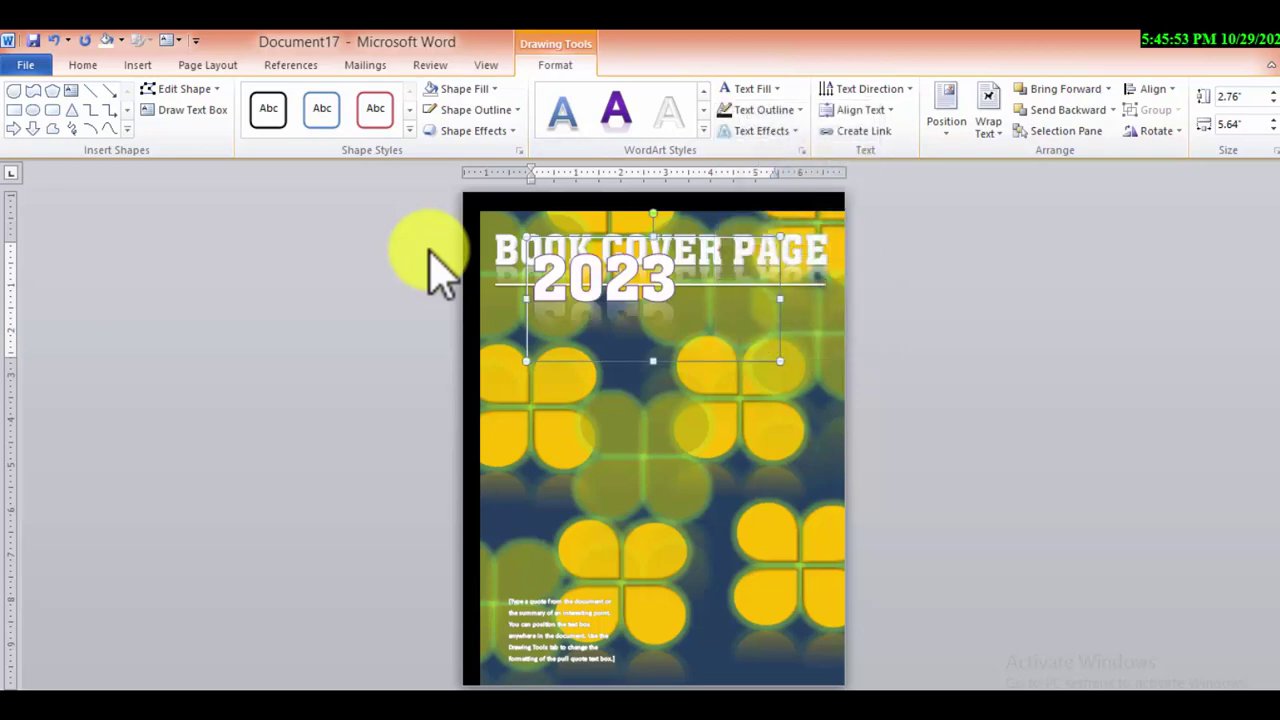
- Move 2023 below the title over the flowers, then pick the Oval shape
key(Down)
key(Down)
key(Down)
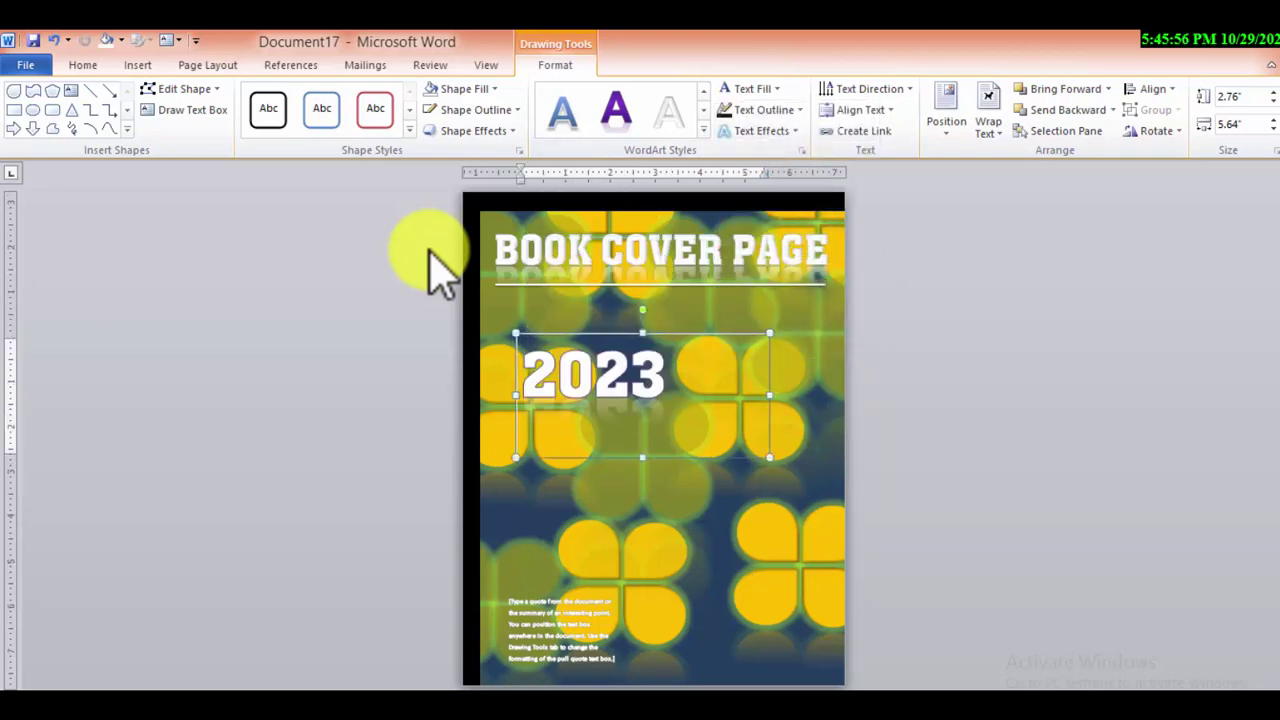
key(Right)
key(Right)
key(Right)
key(Down)
key(Down)
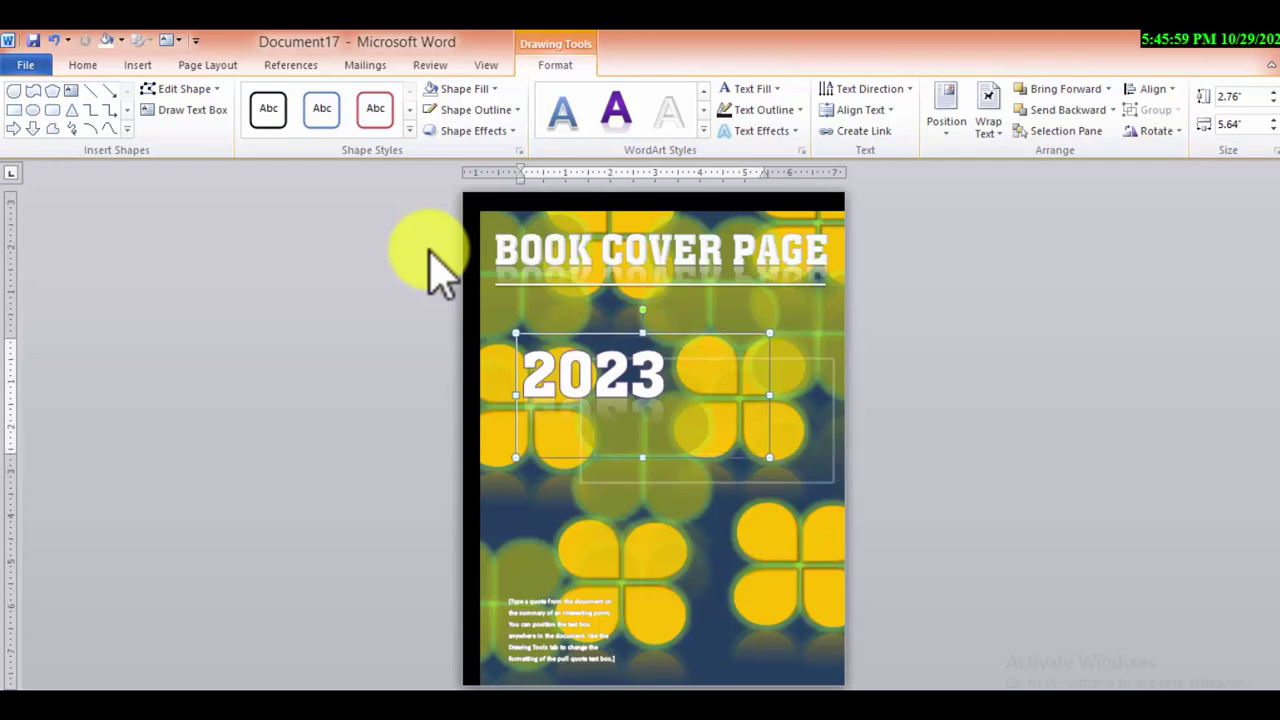
key(Left)
key(Home)
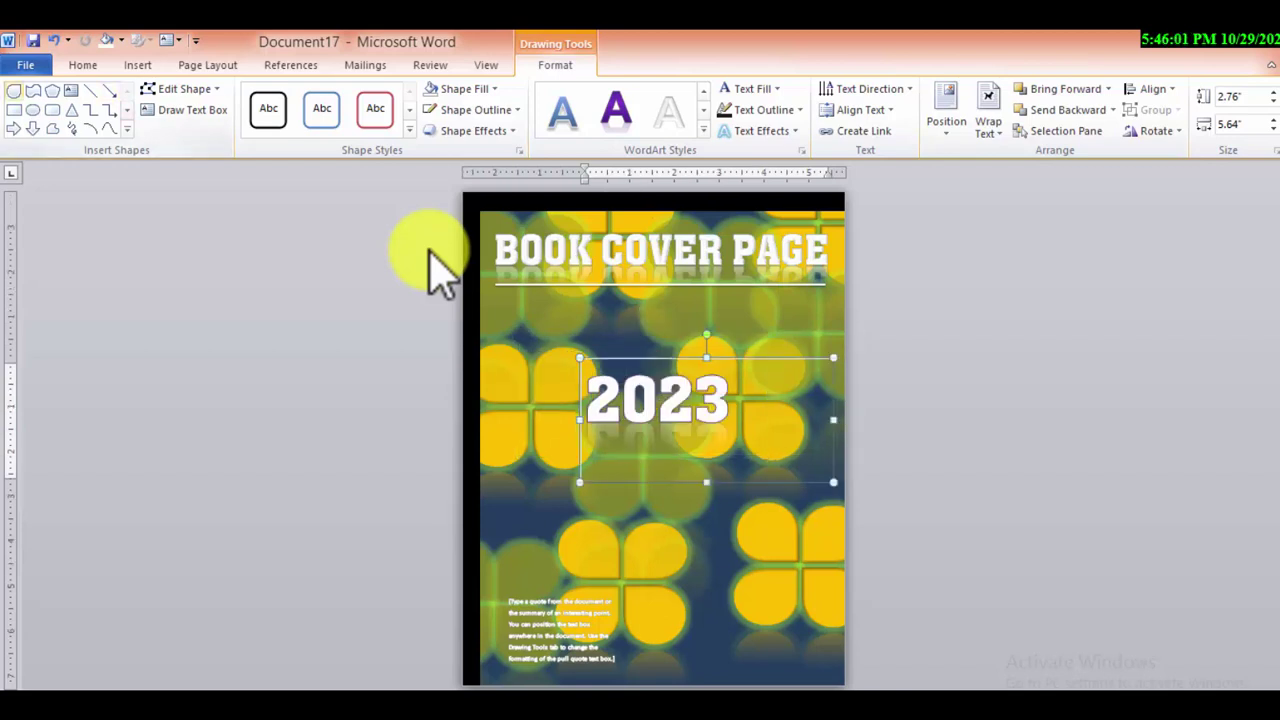
key(Right)
key(Down)
- Select the text box over the circle and type 2023
key(ctrl+Return)
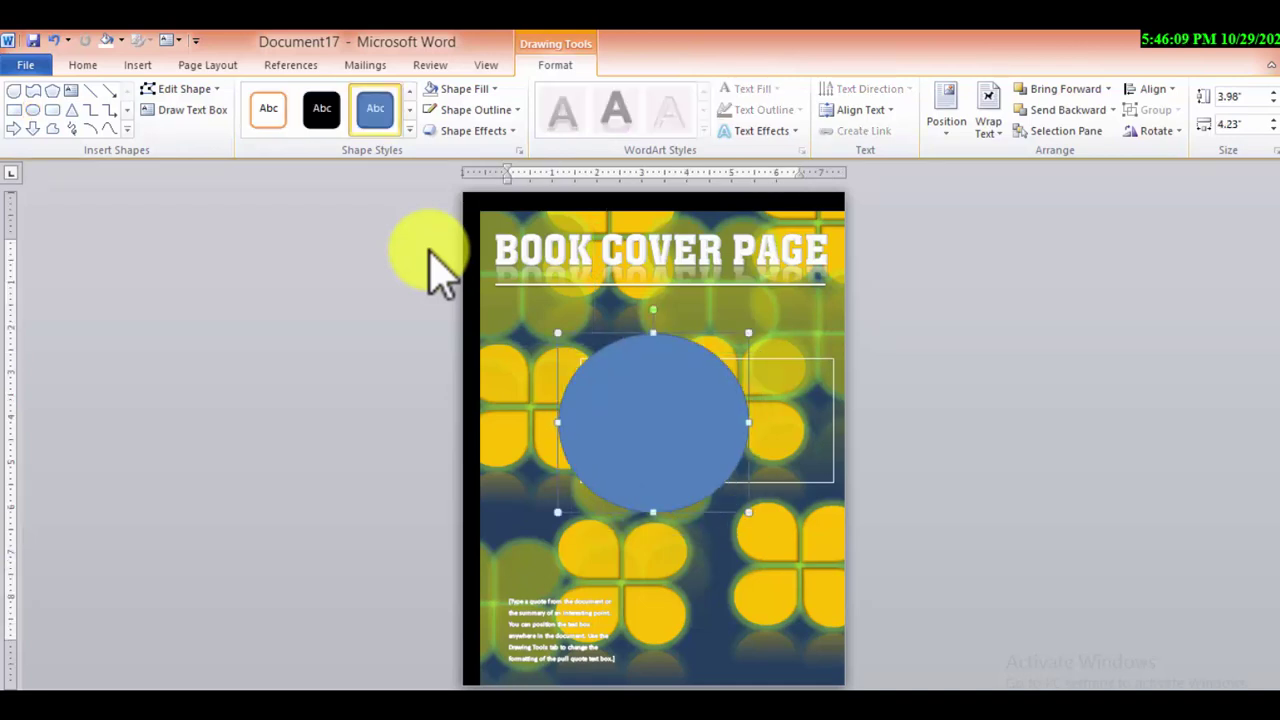
key(Tab)
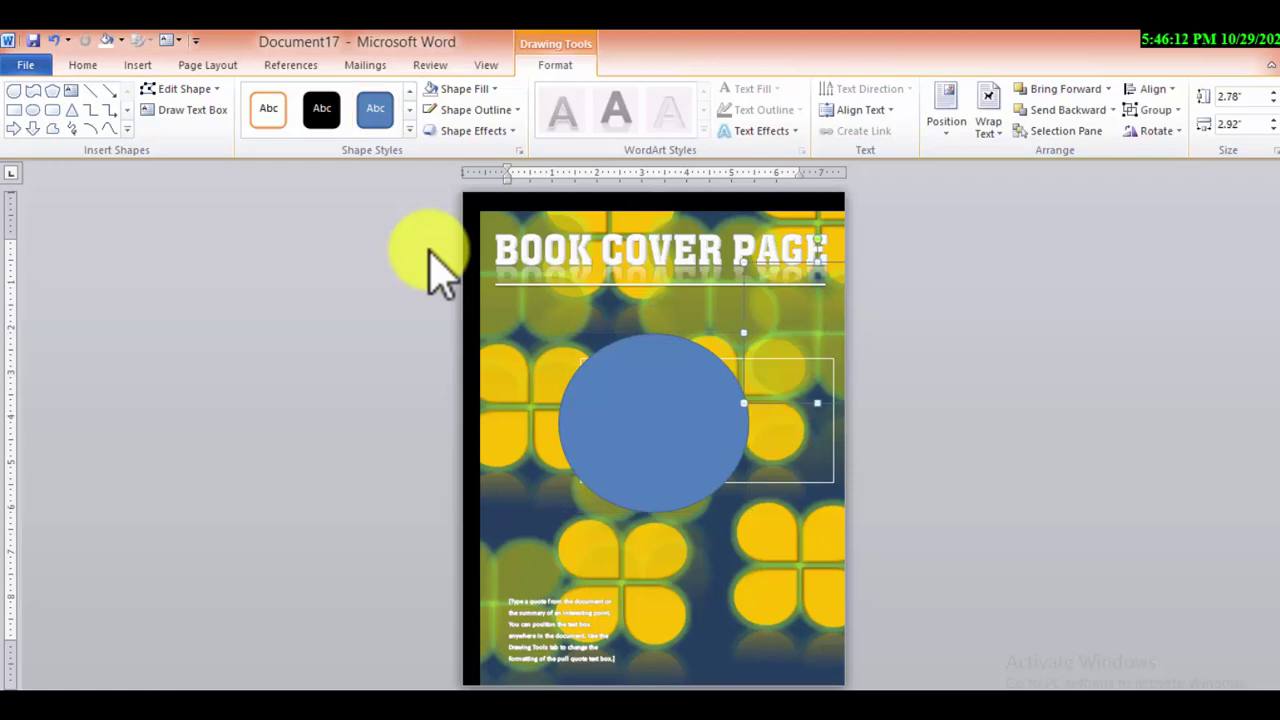
key(Tab)
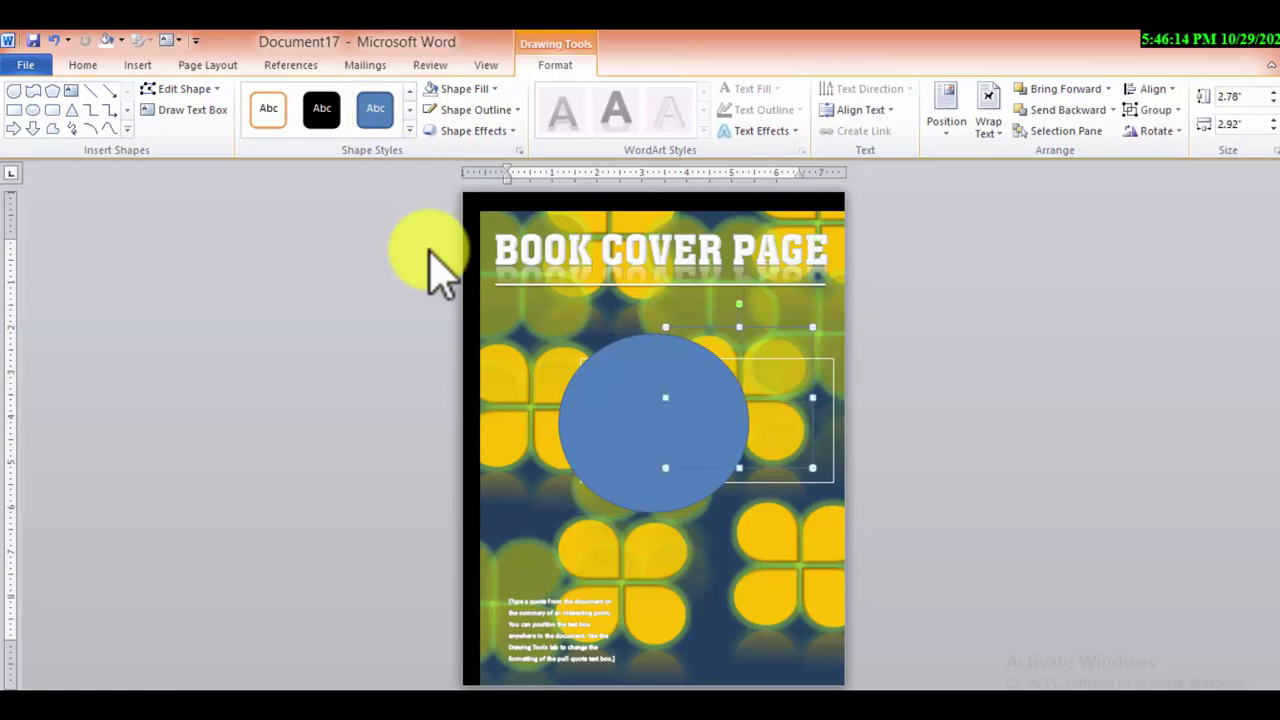
key(Tab)
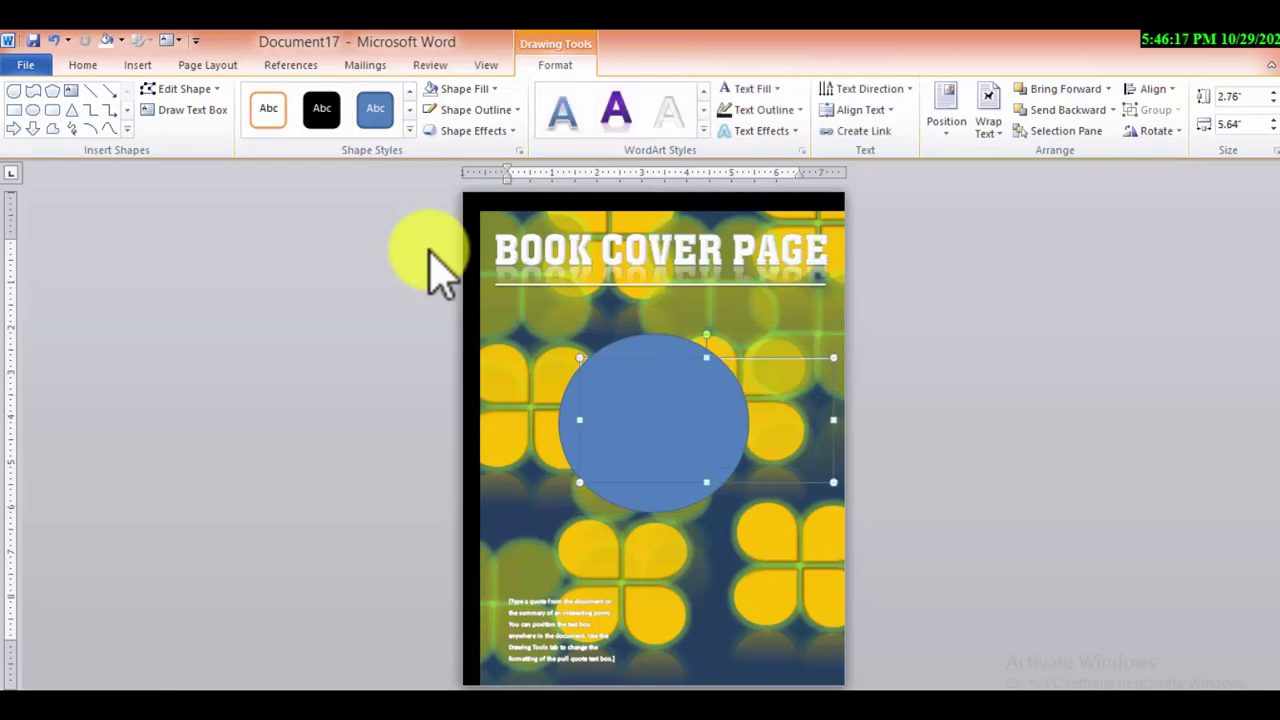
text(2023)
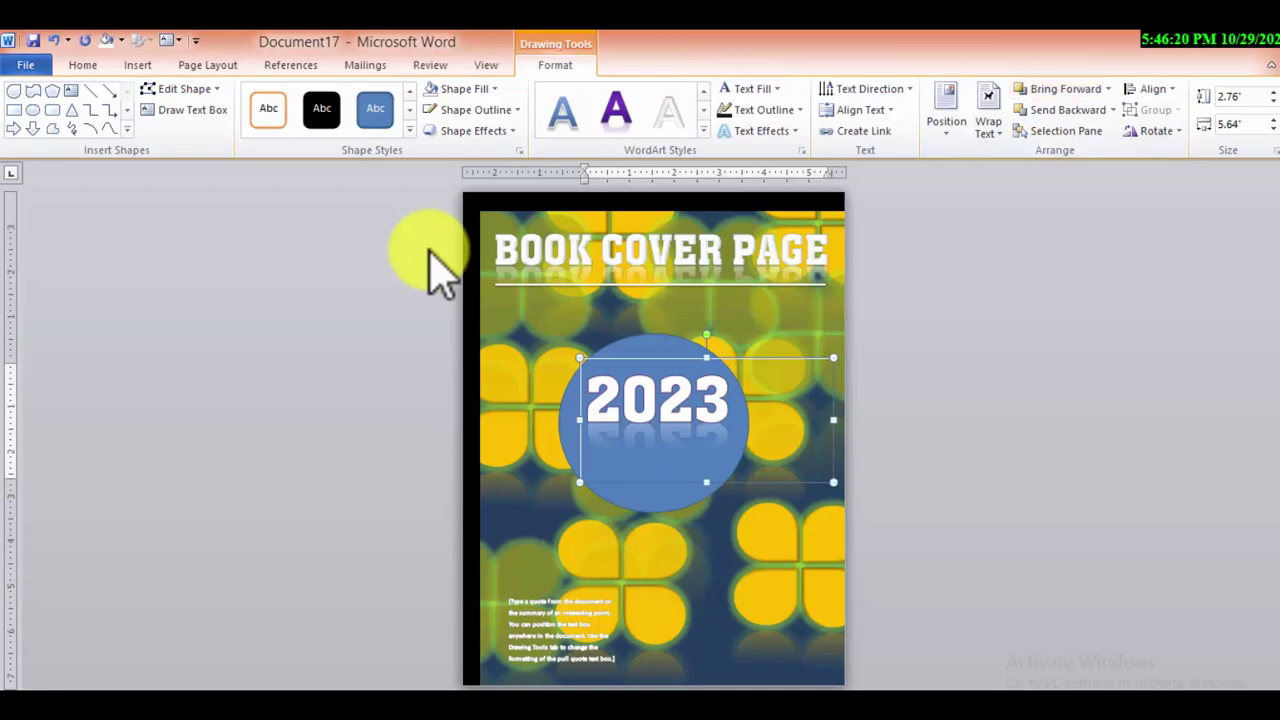
- Nudge the blue circle left and down until it is centred behind 2023
key(shift+Tab)
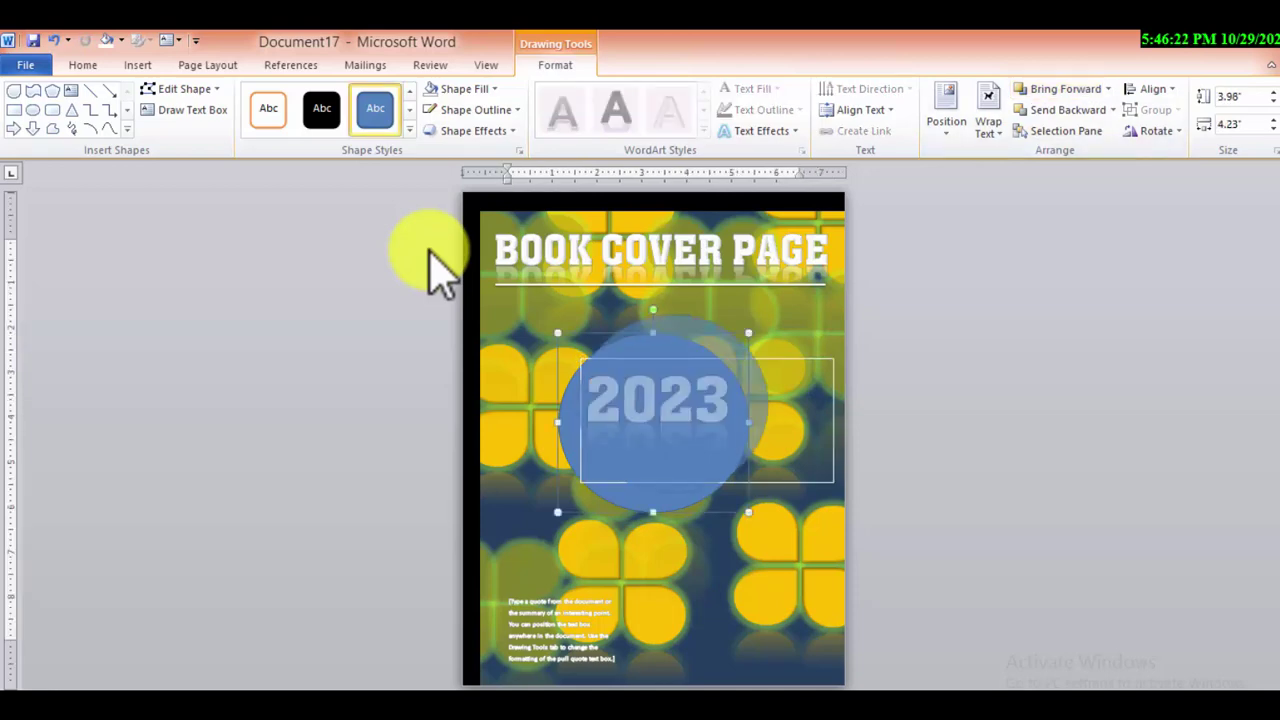
key(Left)
key(Left)
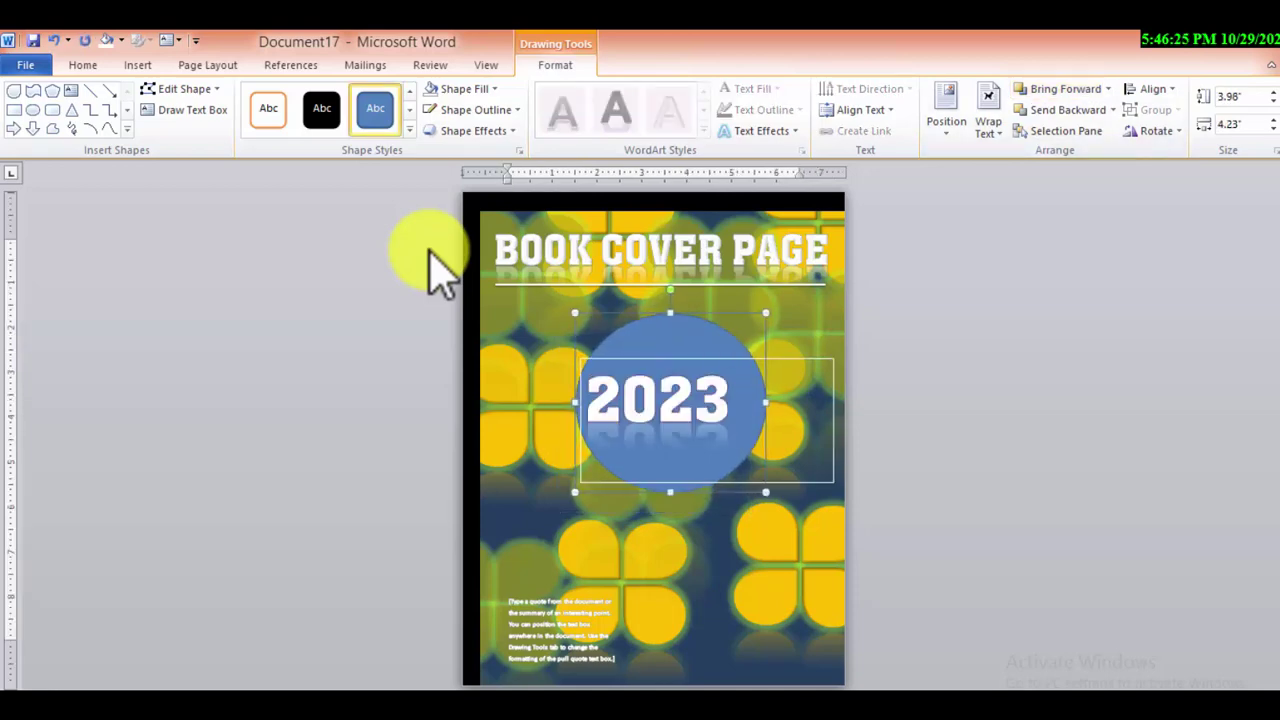
key(Left)
key(Left)
key(Left)
key(Left)
key(Left)
key(Left)
key(Down)
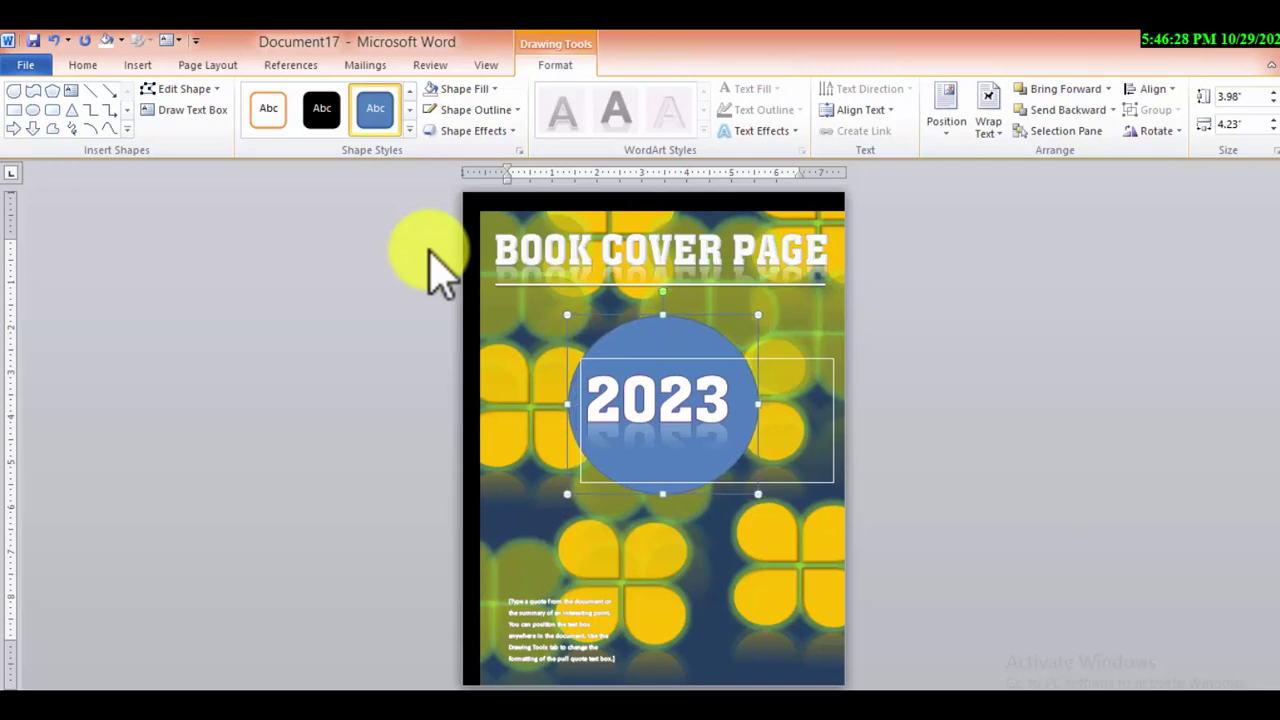
key(Down)
key(Left)
key(Left)
key(Left)
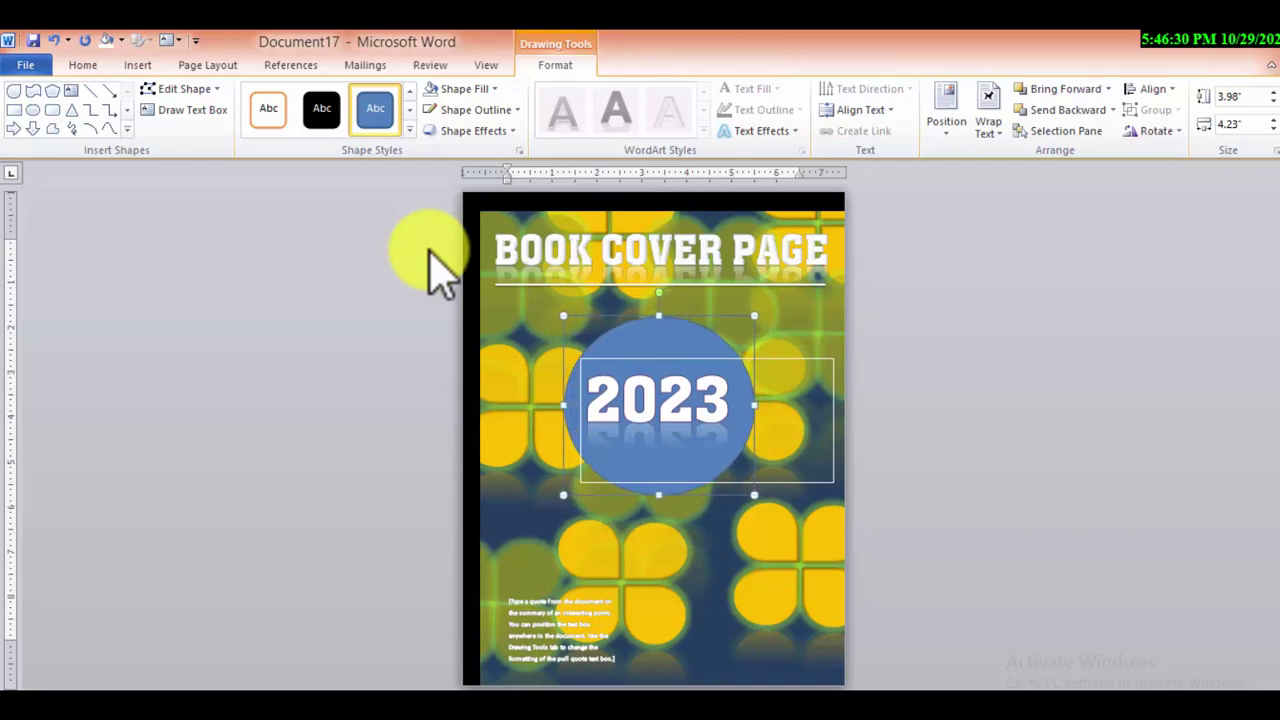
- Give the circle a 6 pt white outline
key(alt+j)
key(d)
key(s)
key(o)
key(w)
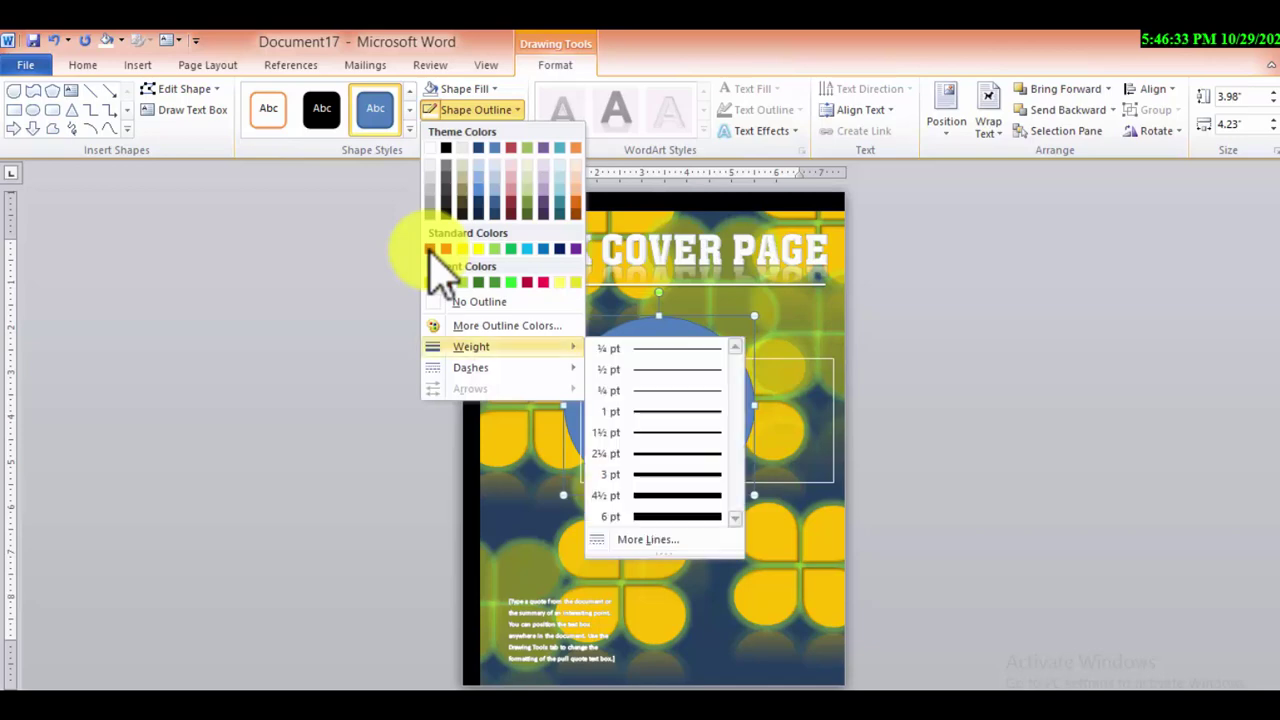
key(Return)
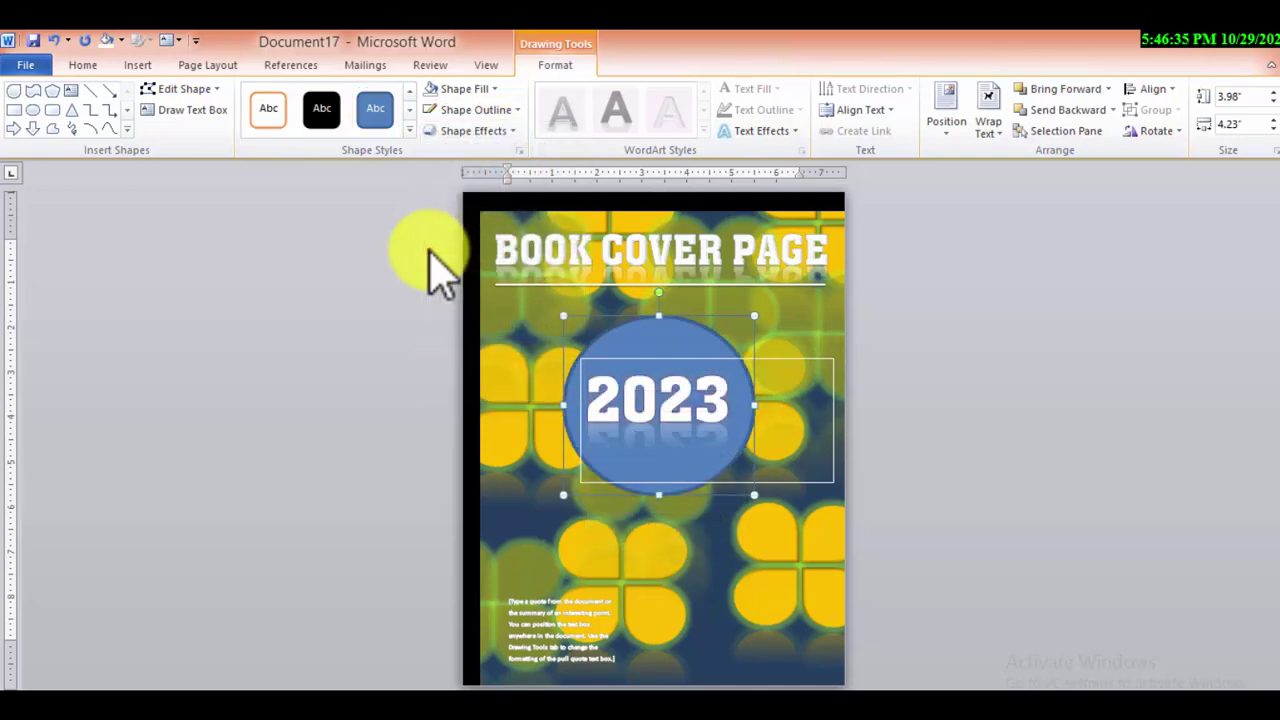
key(alt+j)
key(d)
key(s)
key(o)
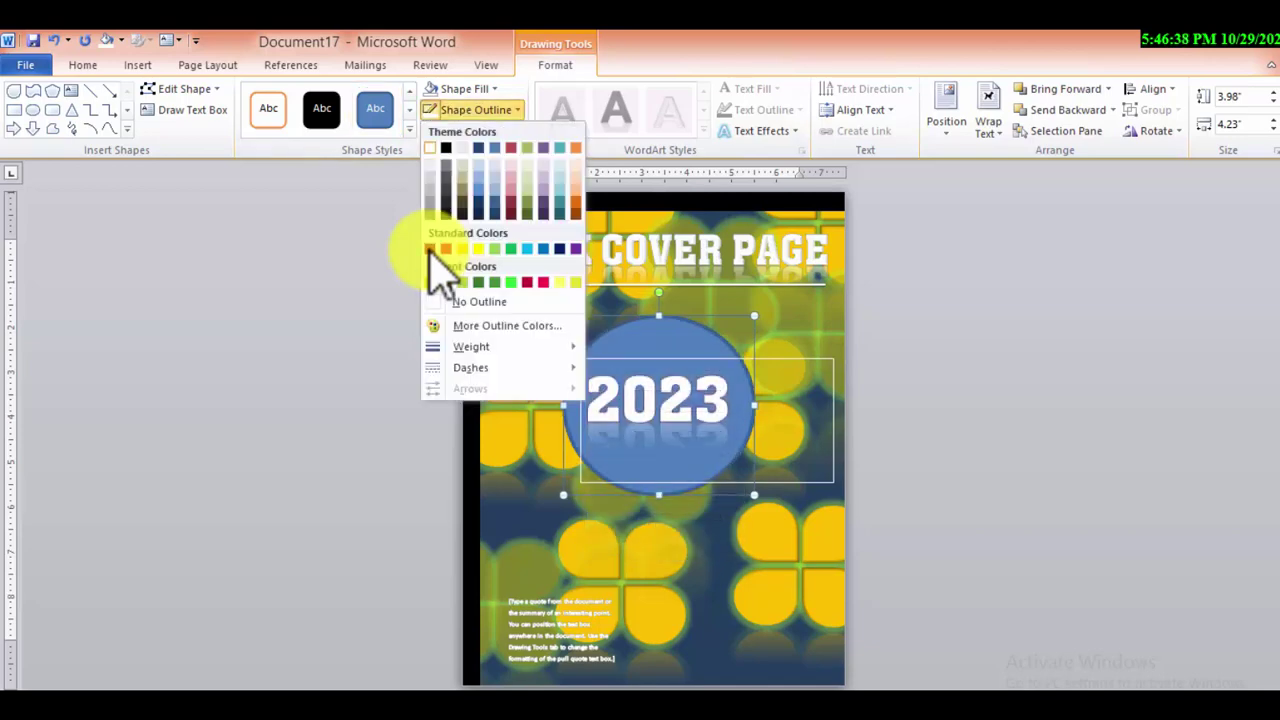
key(Return)
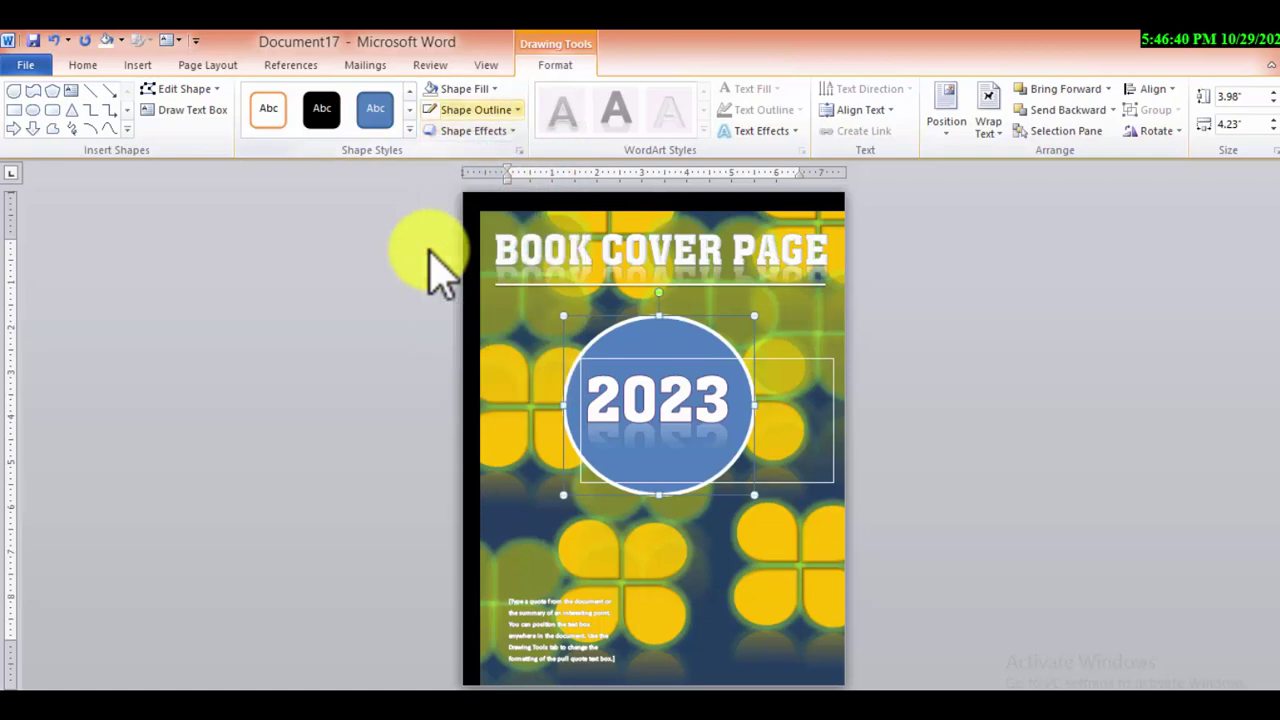
- Try dark and brighter orange fills, then settle on a dark maroon circle fill
key(Up)
key(Down)
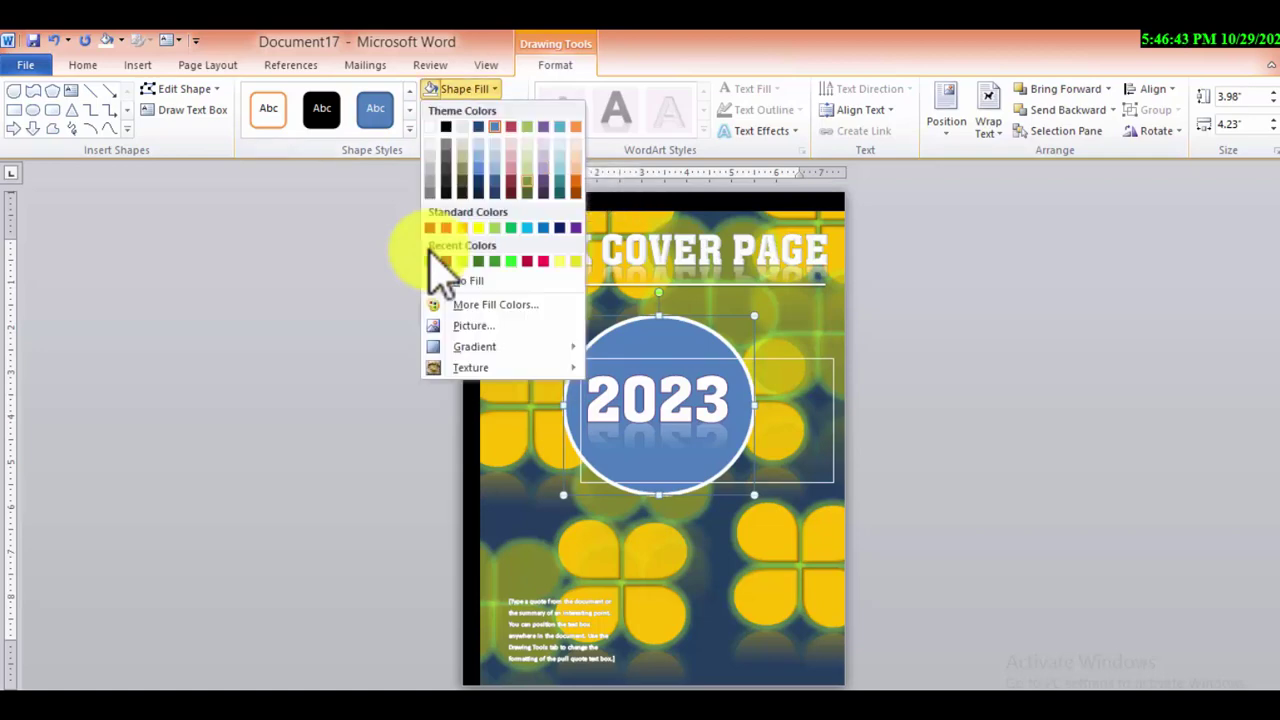
key(Right)
key(Right)
key(Right)
key(Left)
key(Right)
key(Down)
key(Return)
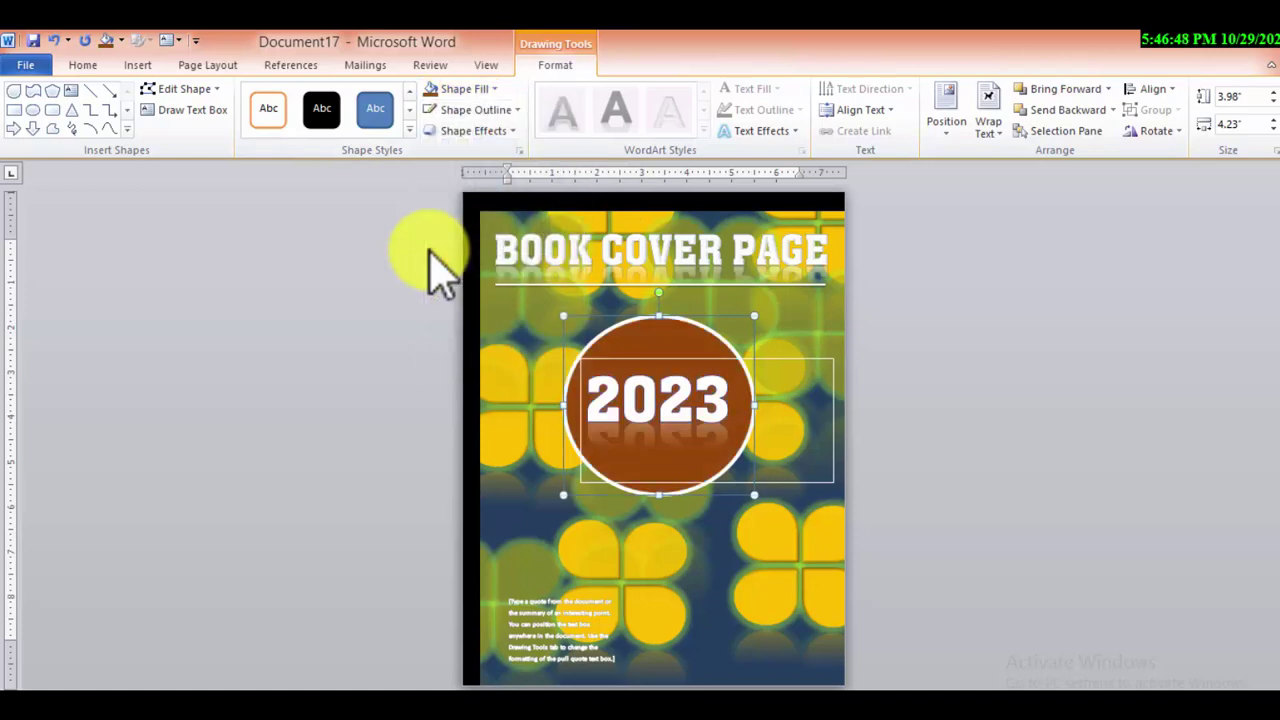
key(Down)
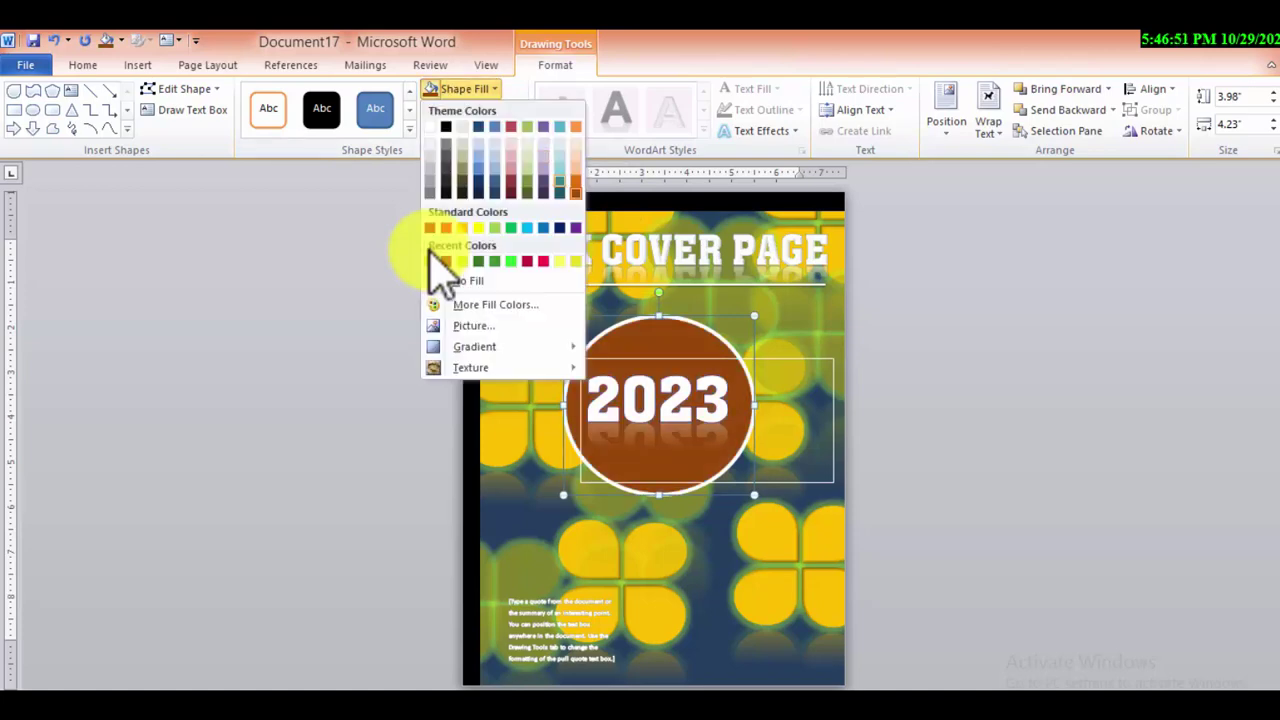
key(Up)
key(Return)
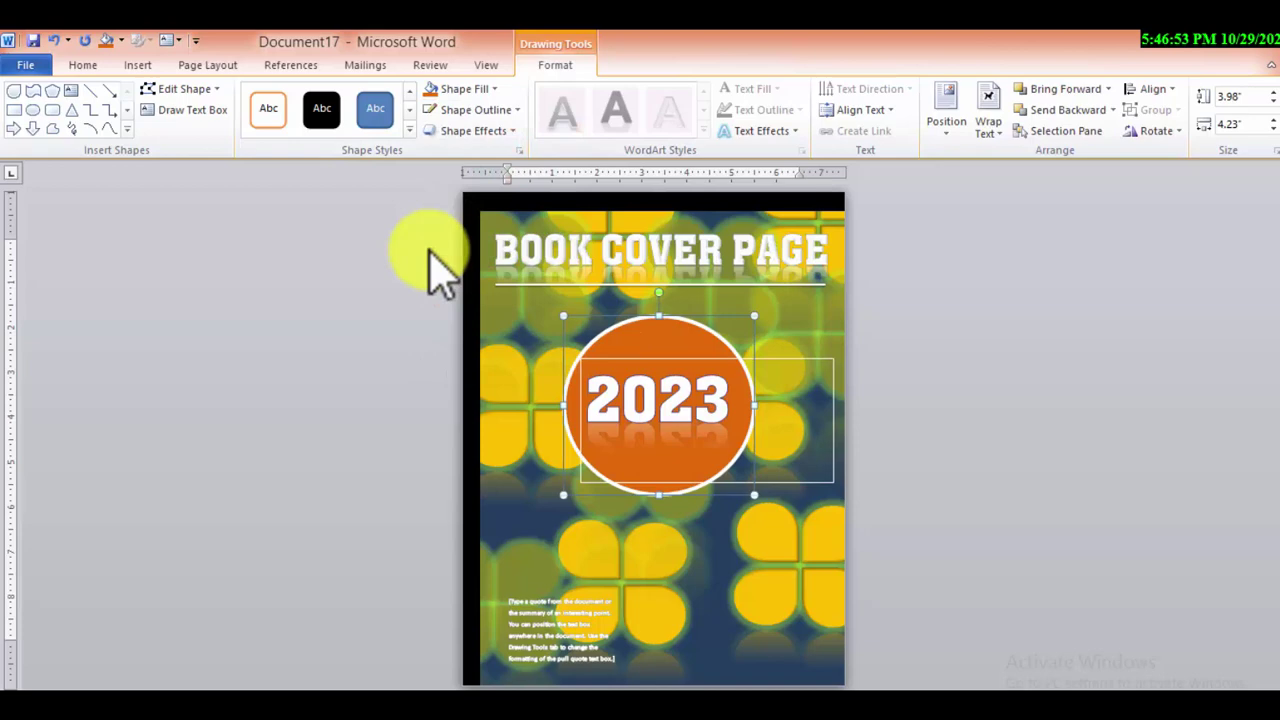
key(Down)
key(Down)
key(Escape)
key(ctrl+z)
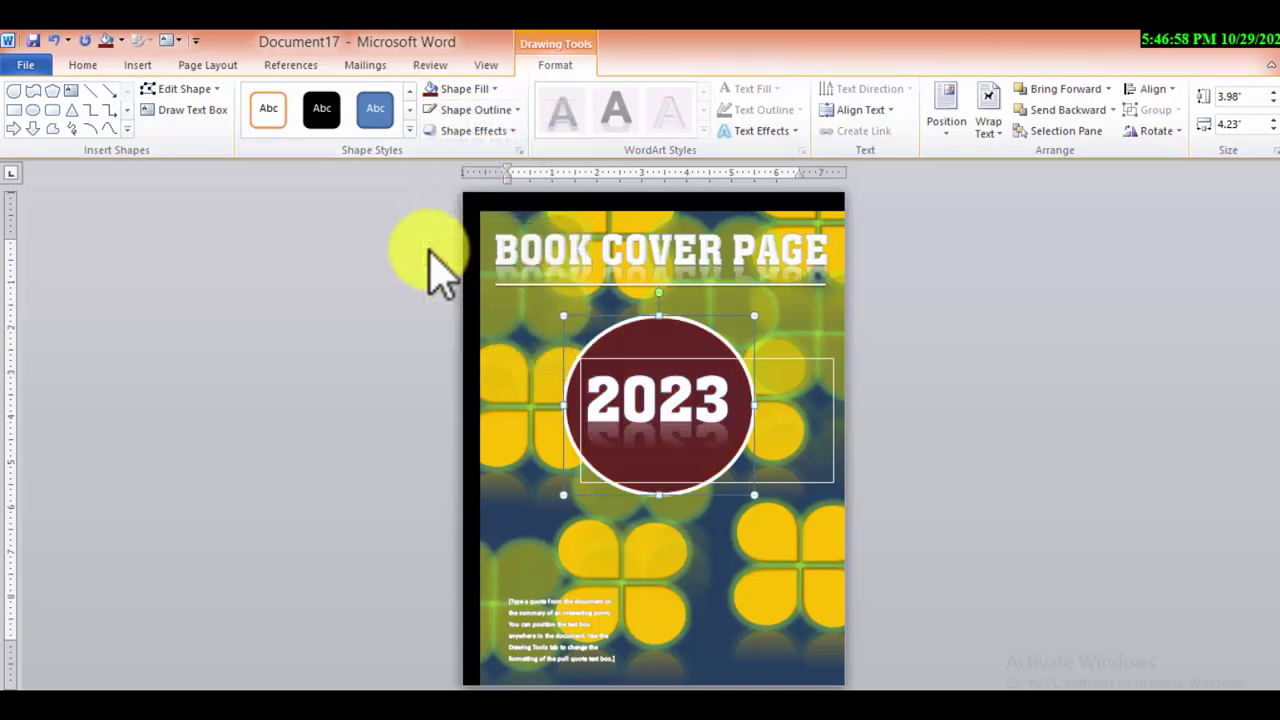
- Bring up the circle's outline weight choices again
key(shift+F10)
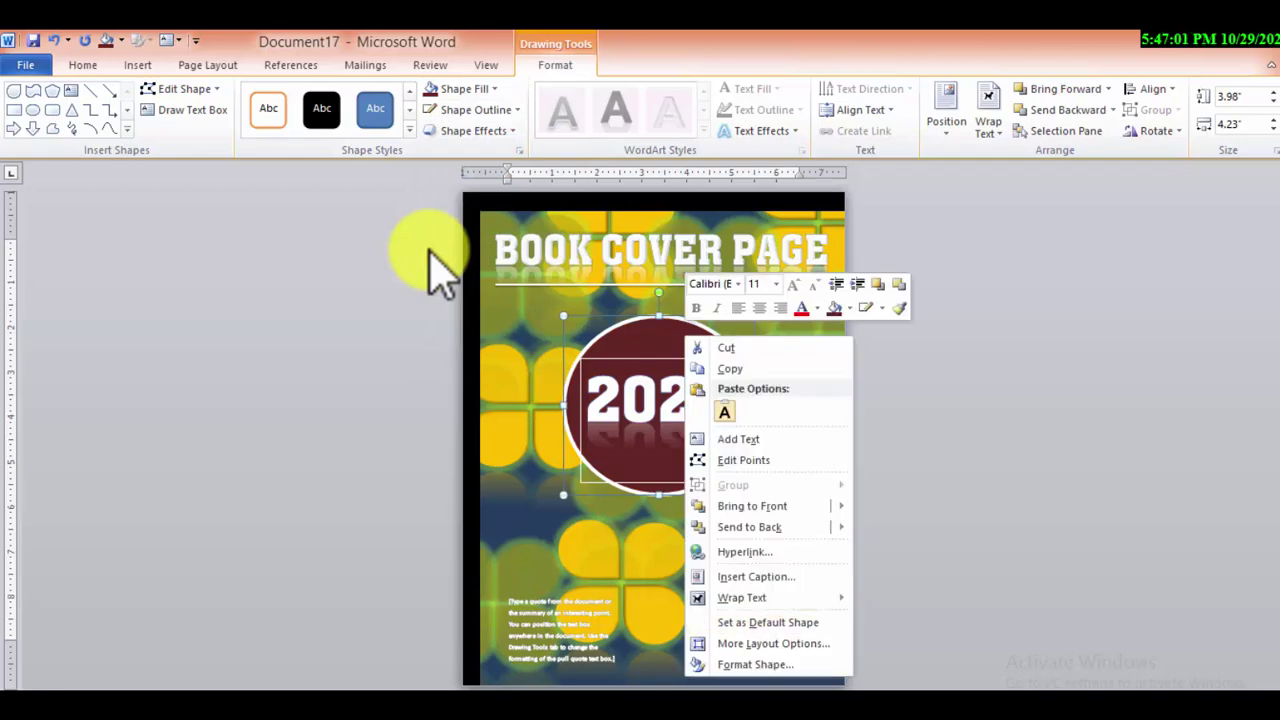
key(Escape)
key(alt+j)
key(d)
key(s)
key(o)
key(Up)
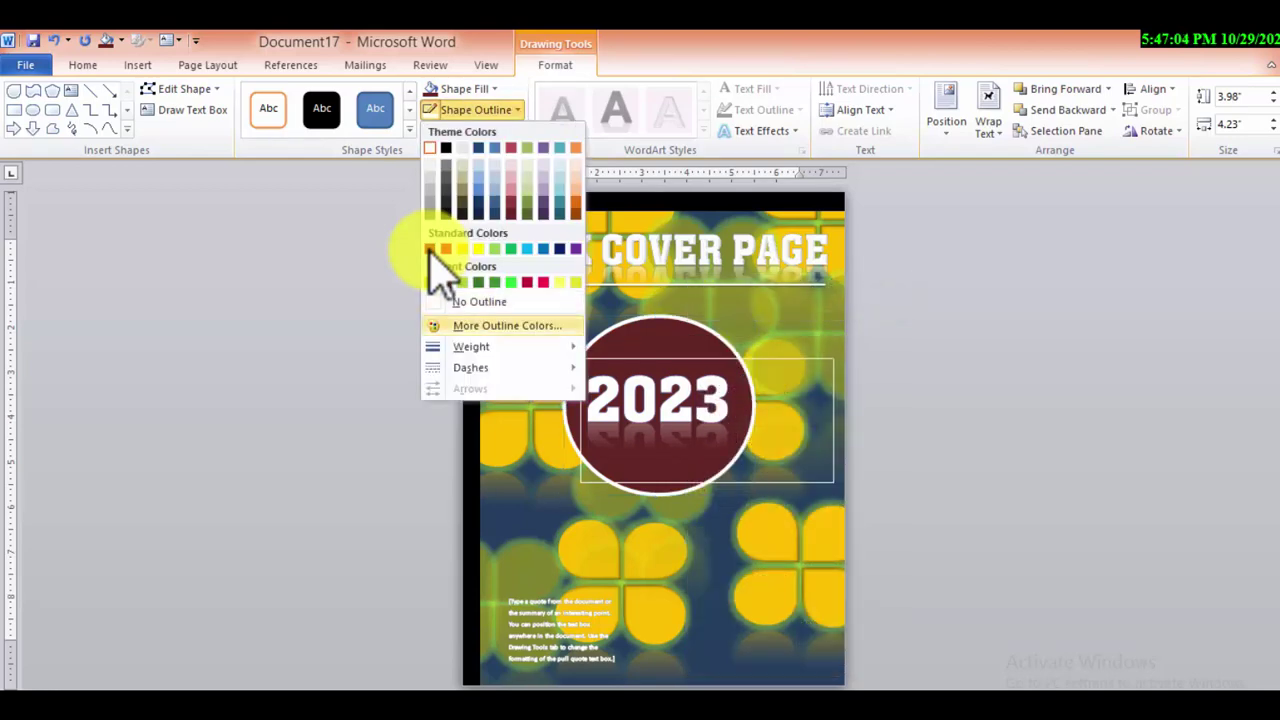
key(Down)
key(Right)
- Set the circle outline to a 15.25 pt Thin Thick compound line and close Format Shape
key(Up)
key(Down)
key(Down)
key(Return)
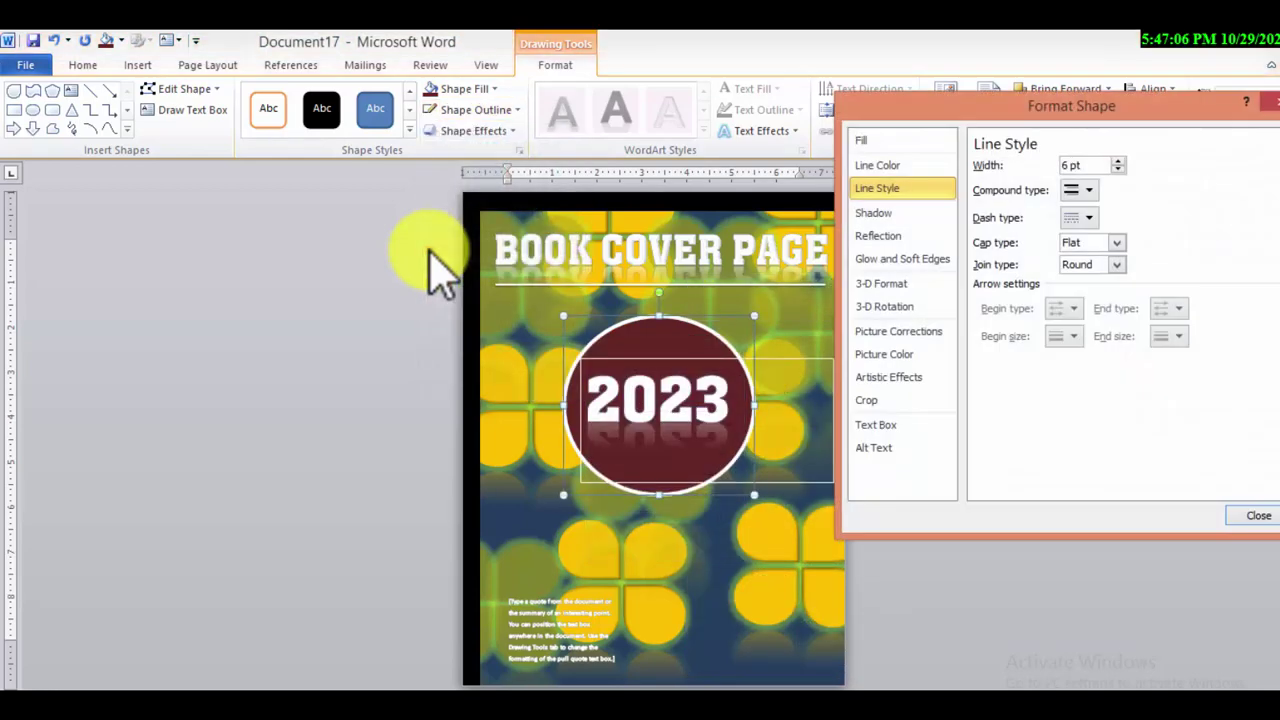
key(Up)
key(Up)
key(Up)
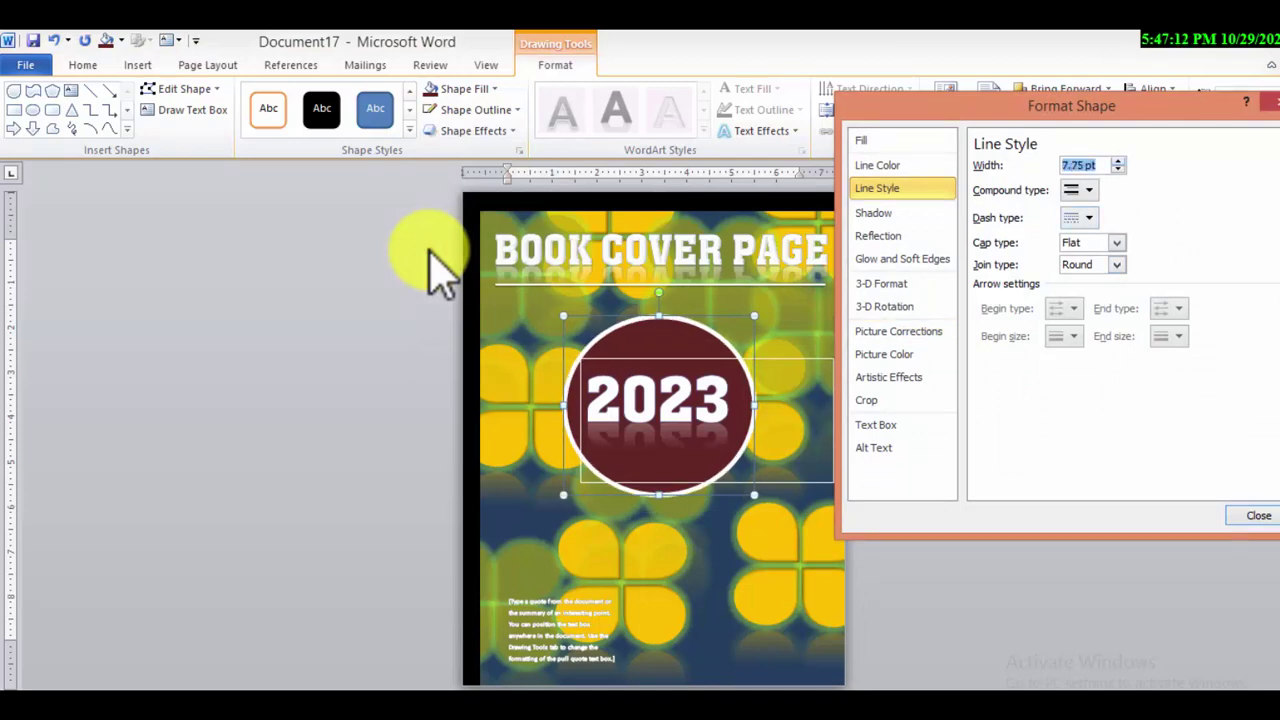
key(Up)
key(Up)
key(Up)
key(Up)
key(Up)
key(Up)
key(Up)
key(Up)
key(Up)
key(Up)
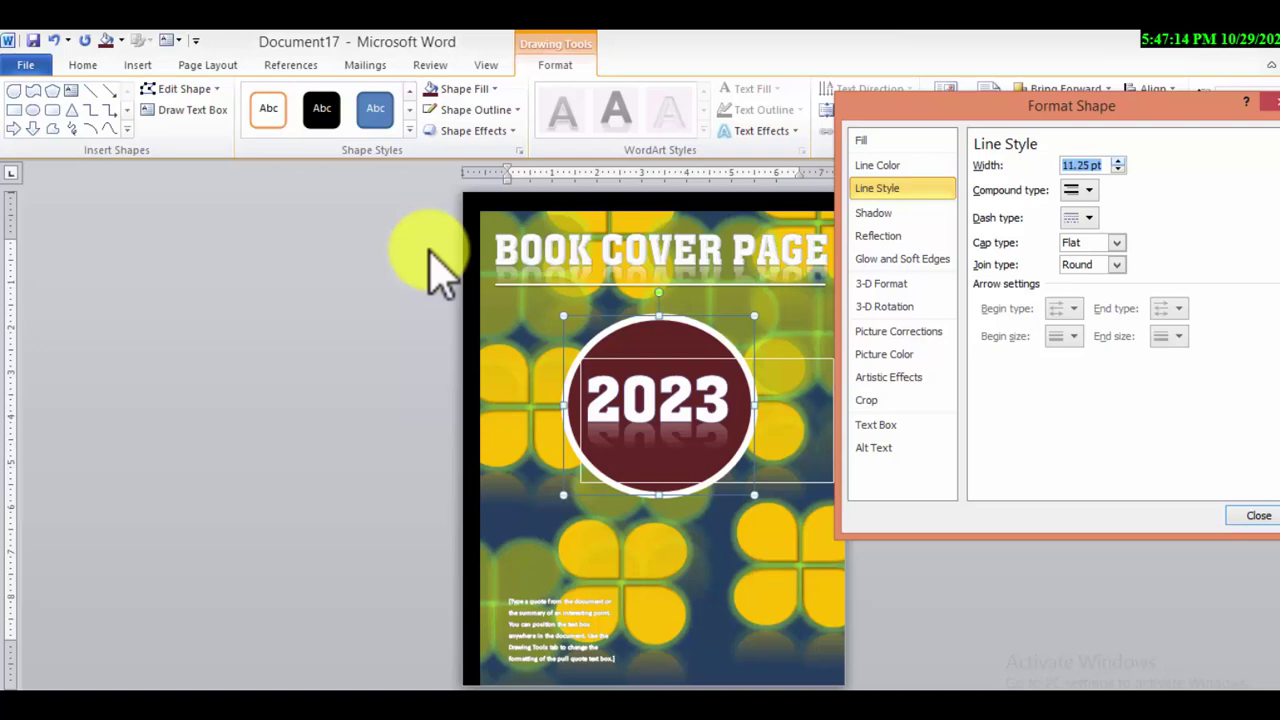
key(Tab)
key(alt+Down)
key(Down)
key(Down)
key(Down)
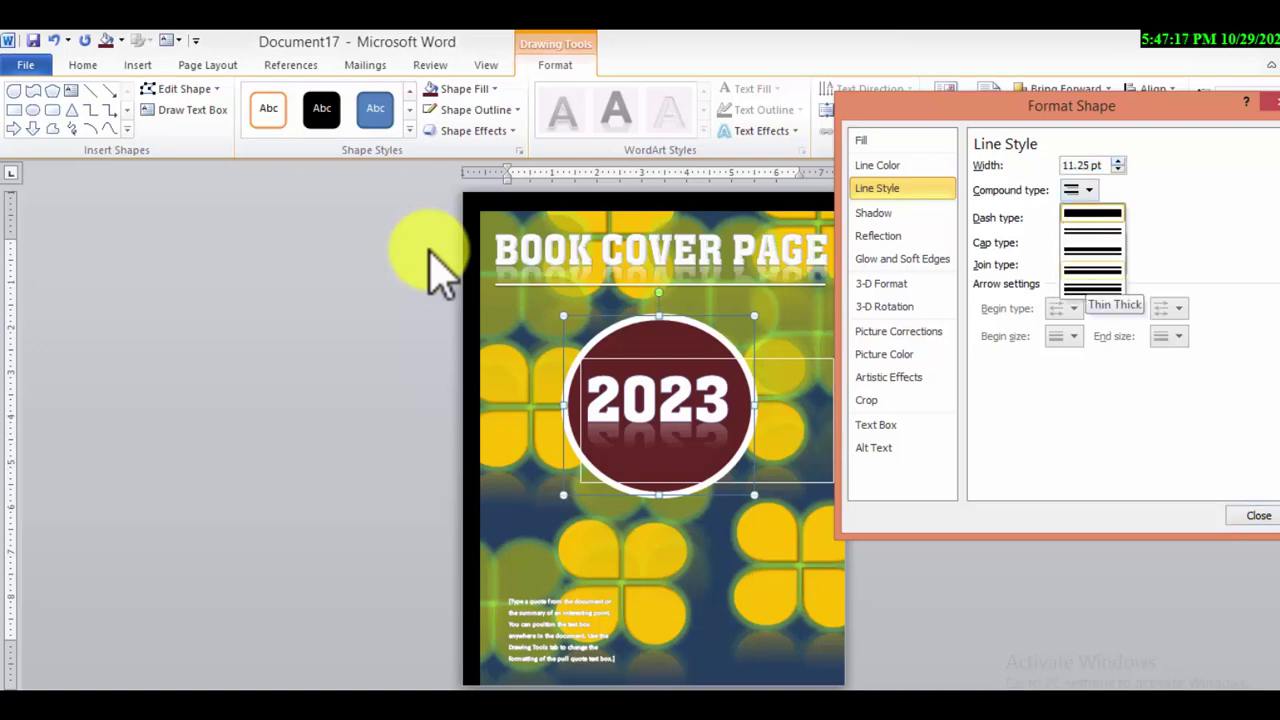
key(Return)
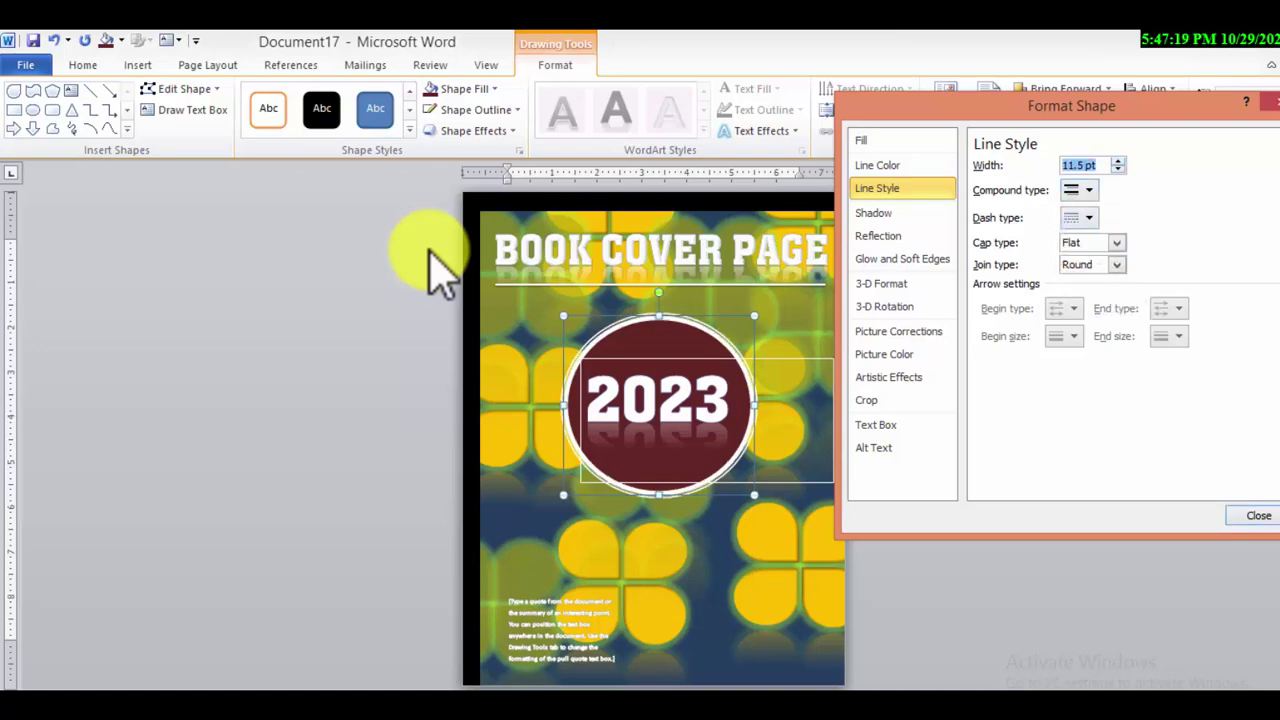
key(shift+Tab)
key(Up)
key(Up)
key(Up)
key(Up)
key(Up)
key(Up)
key(Up)
key(Up)
key(Up)
key(Up)
key(Up)
key(Up)
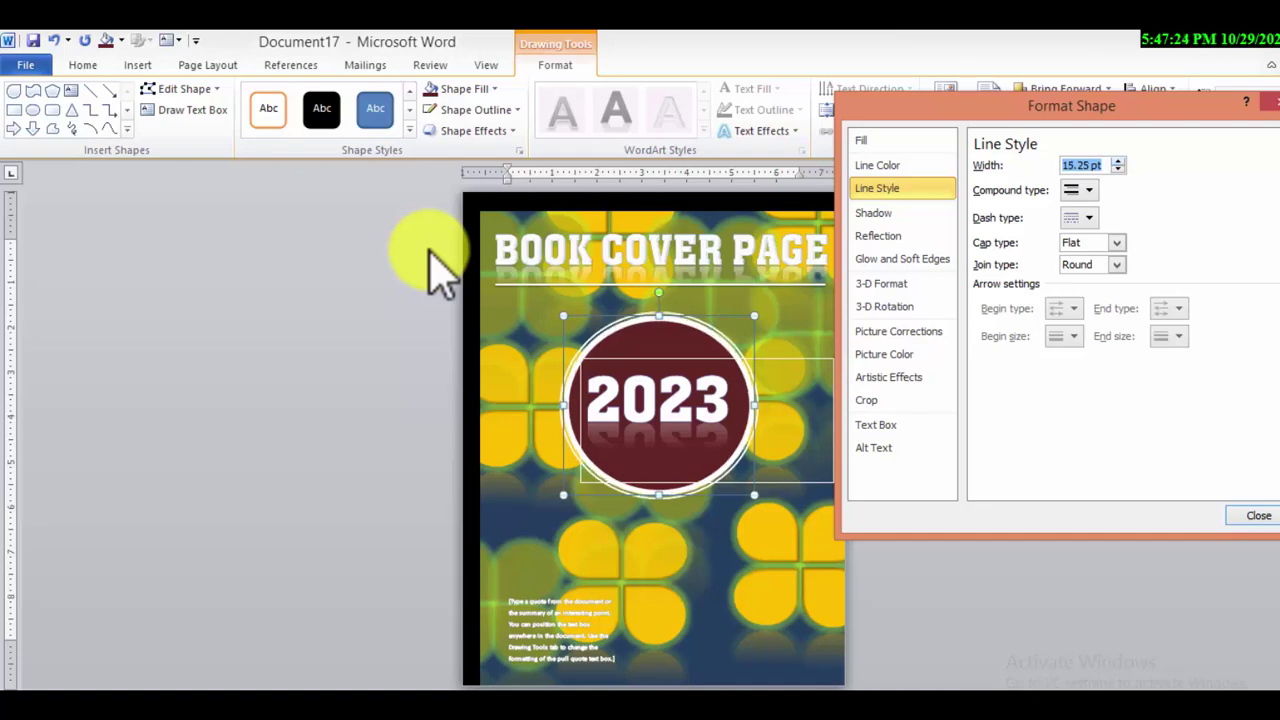
key(Escape)
key(Escape)
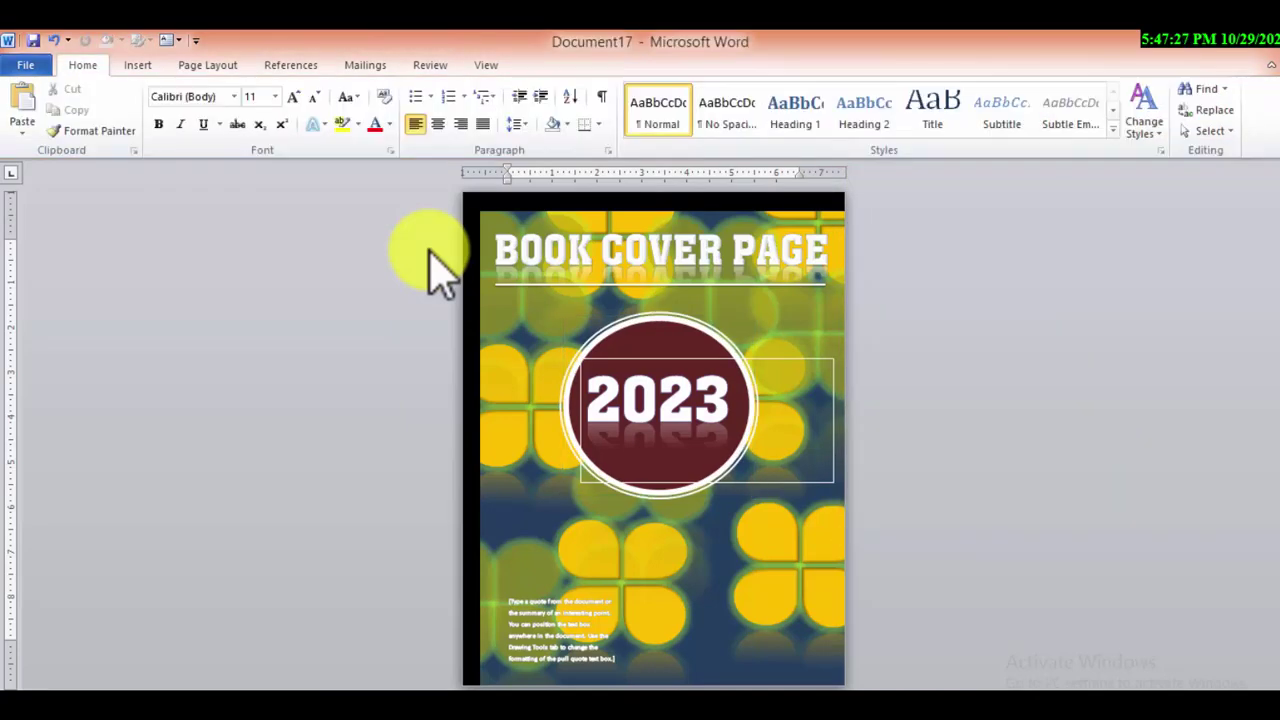
- Select the 2023 text box and set its Shape Outline to No Outline
key(Tab)
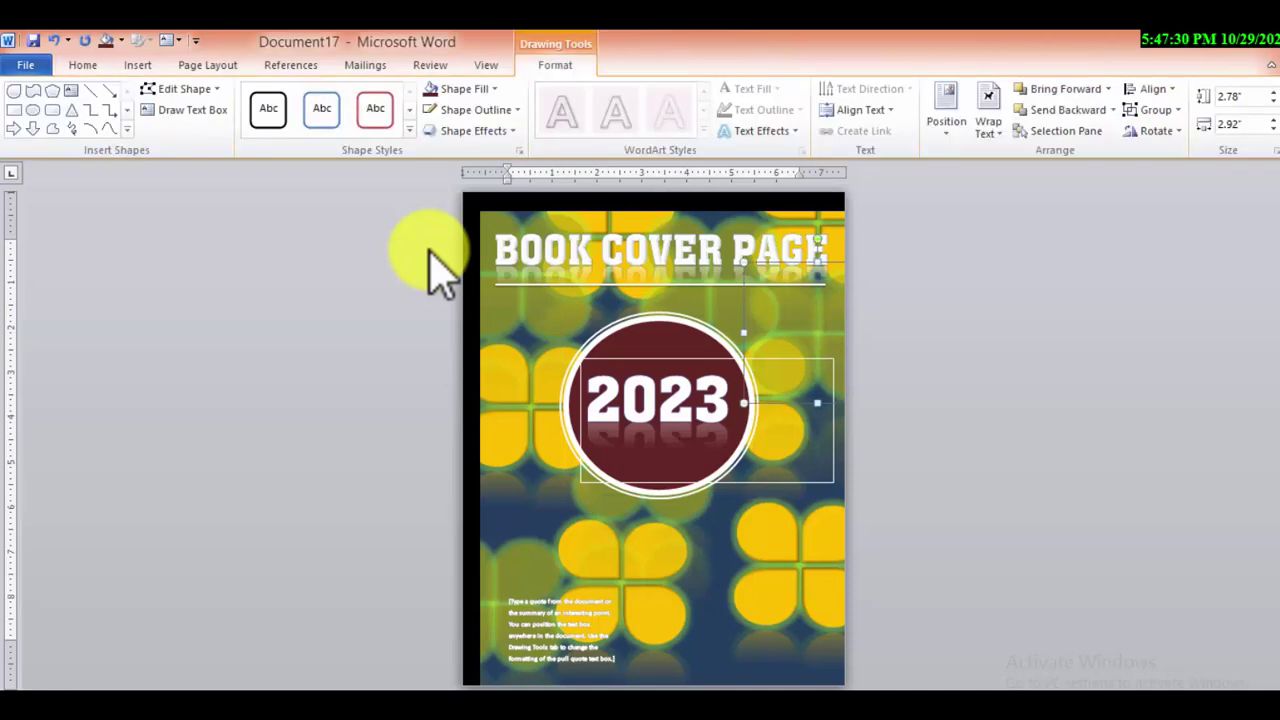
key(Tab)
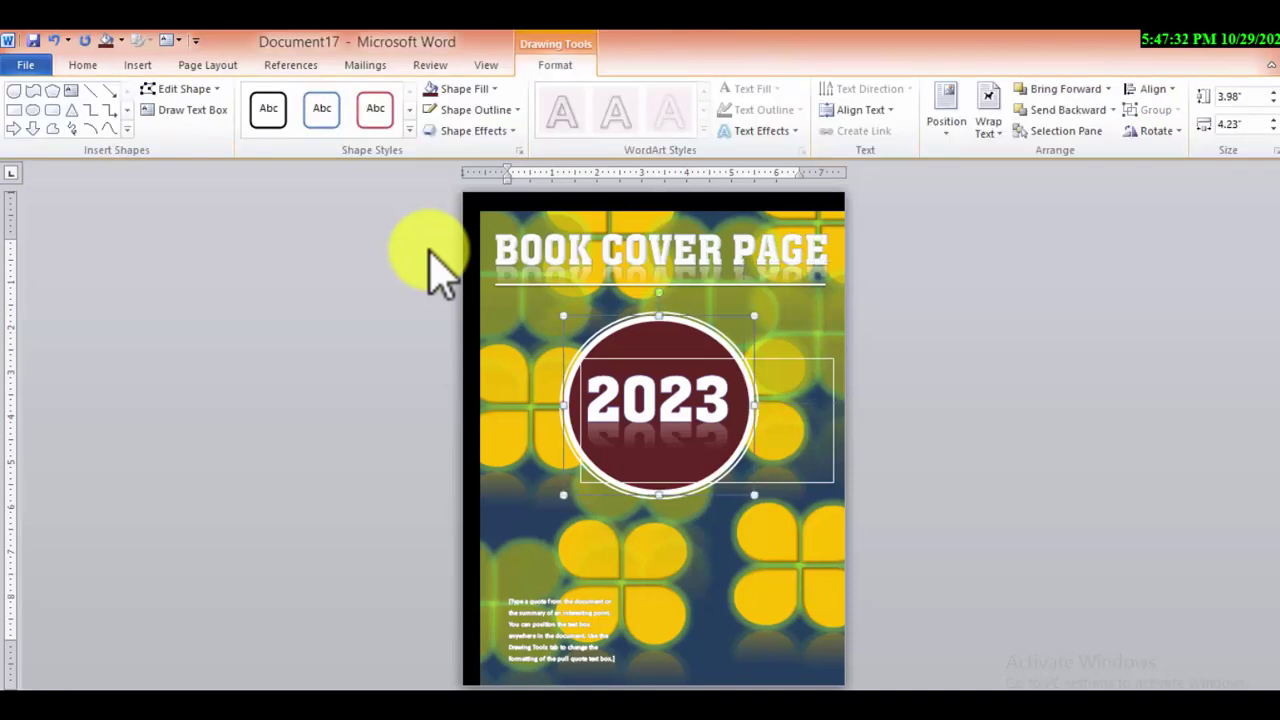
key(Tab)
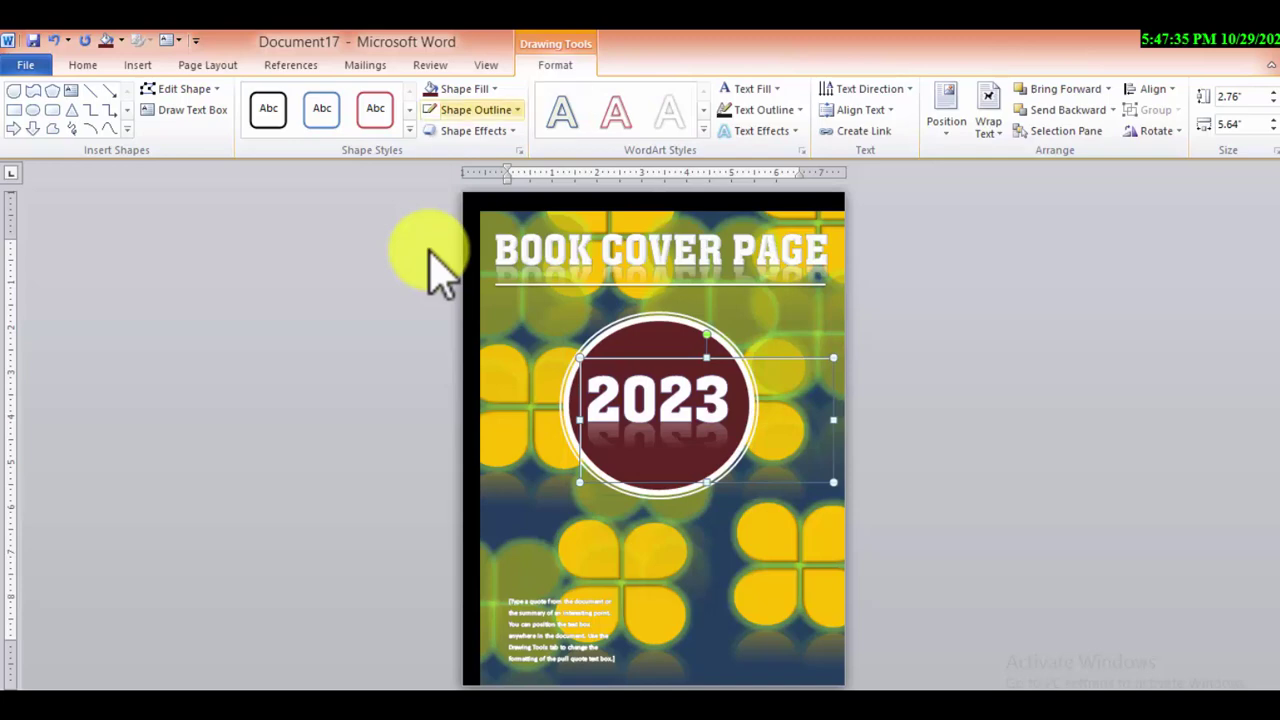
key(Return)
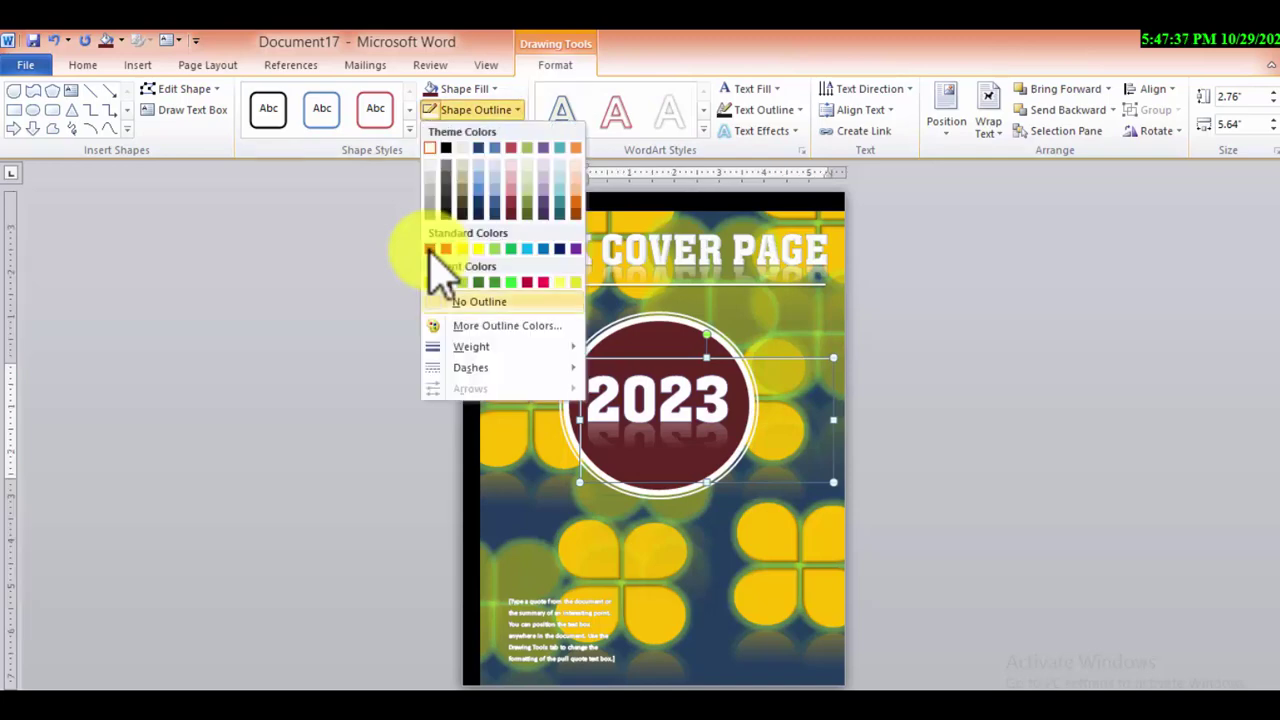
key(Escape)
key(Escape)
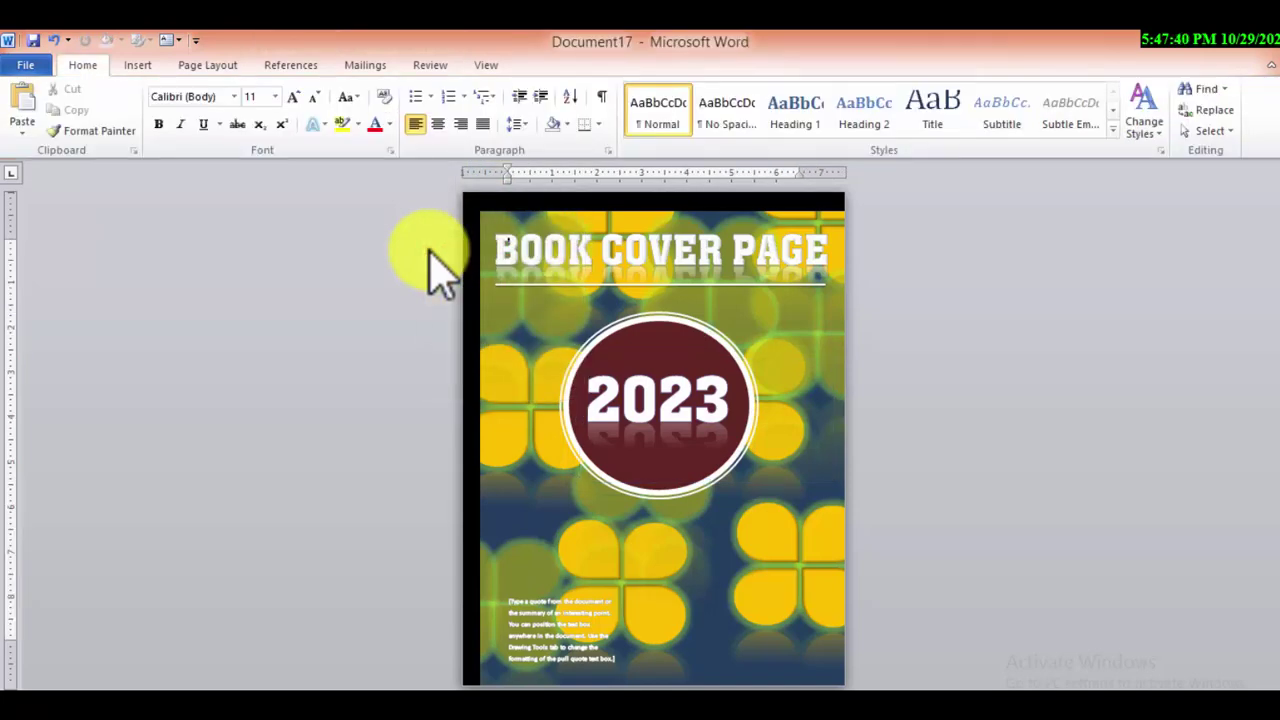